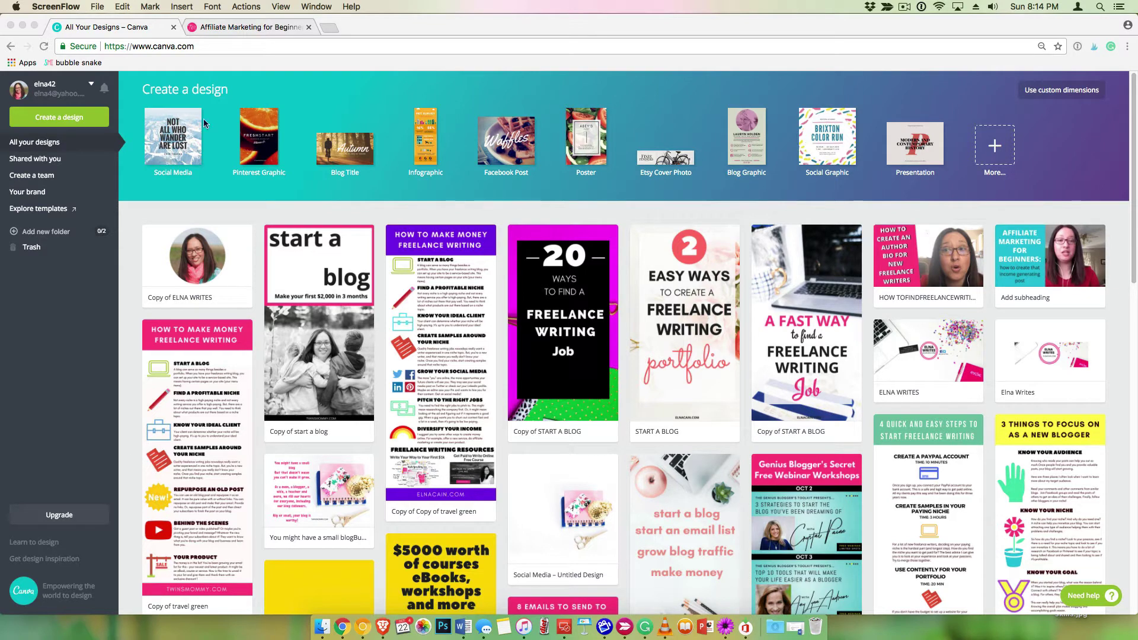
Review the Affiliate Marketing for Beginners blog post, from its title image through its numbered sections to the closing section
left_click(249, 27)
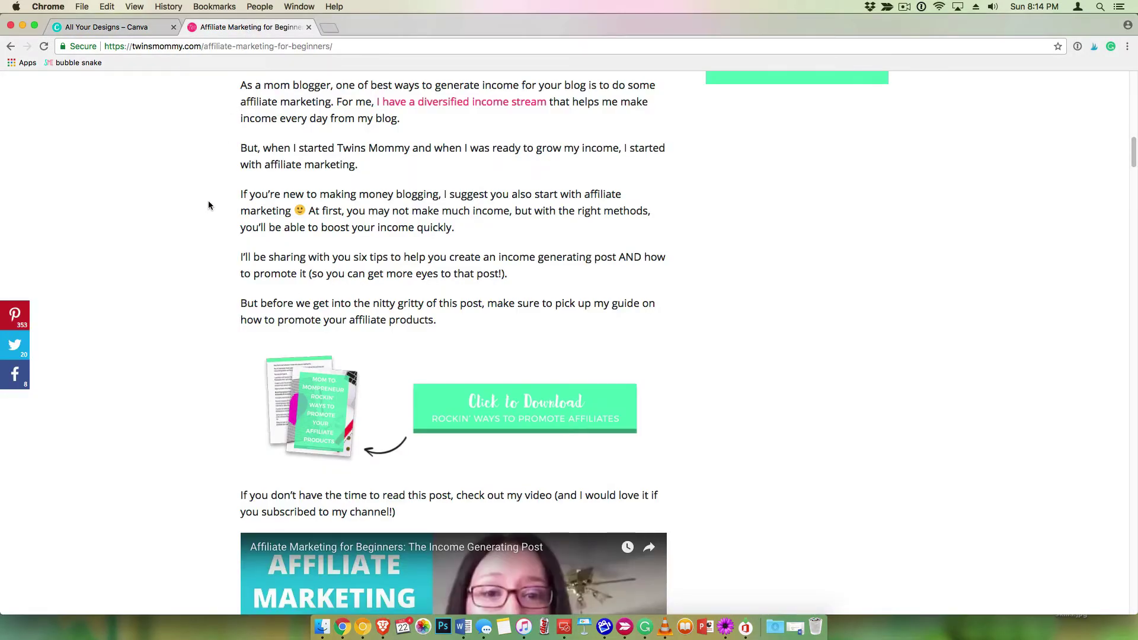
scroll(208, 205, "up", 15)
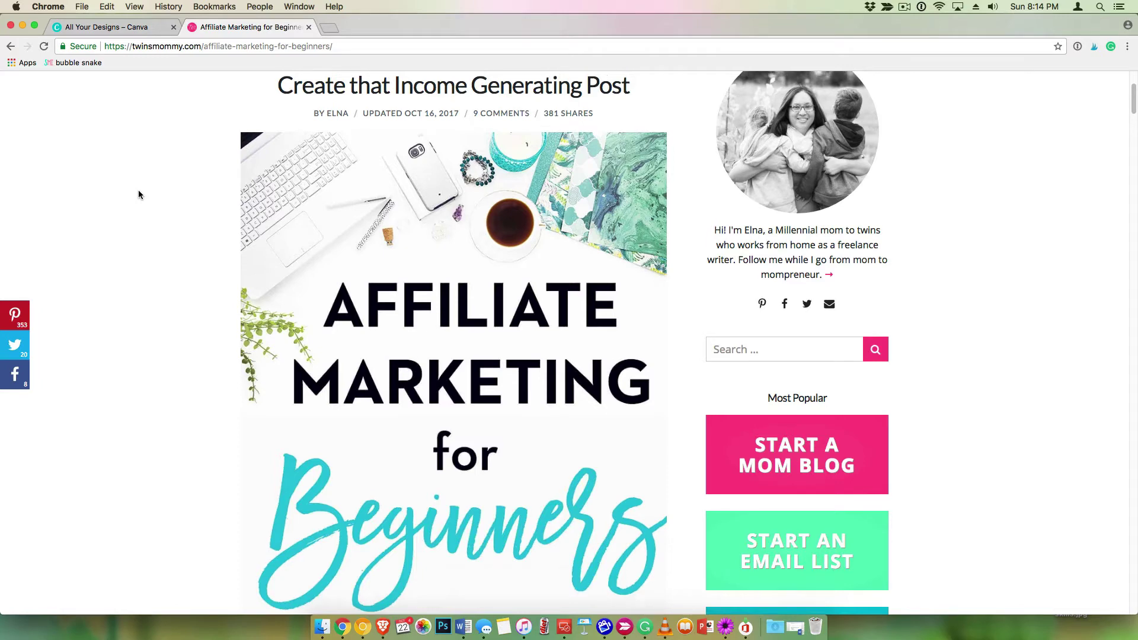
scroll(138, 194, "up", 5)
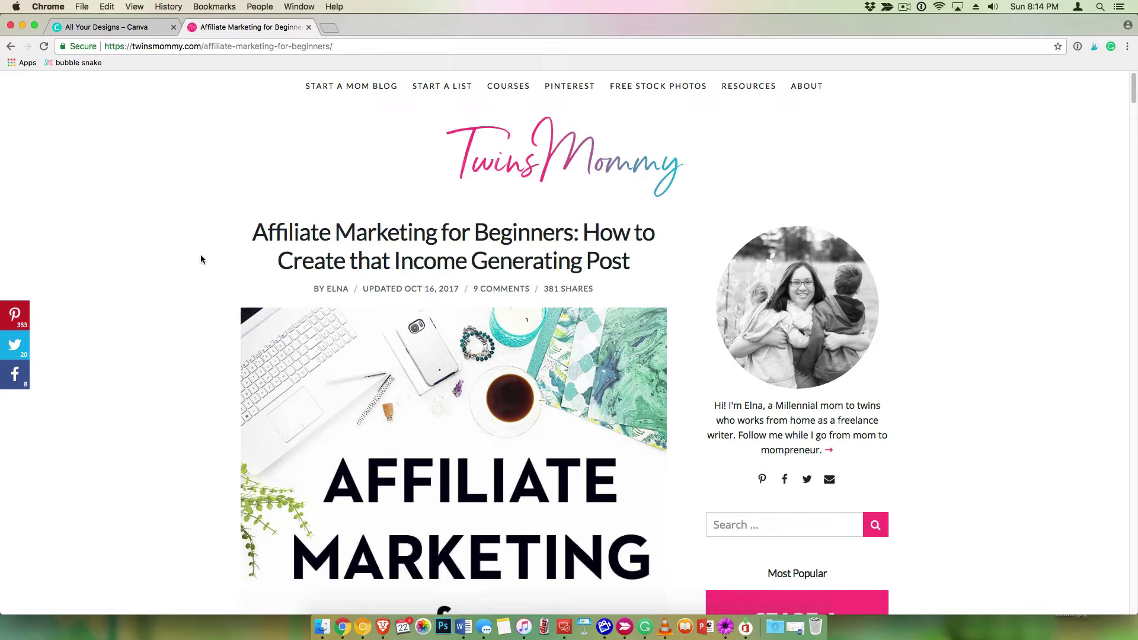
scroll(201, 259, "down", 1)
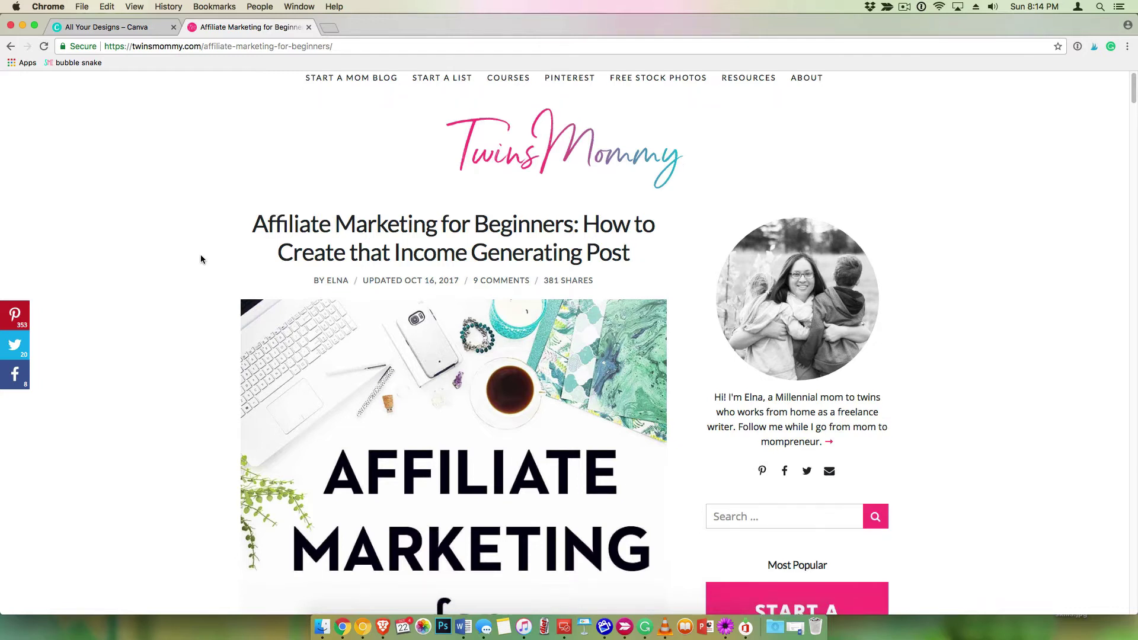
scroll(201, 259, "down", 15)
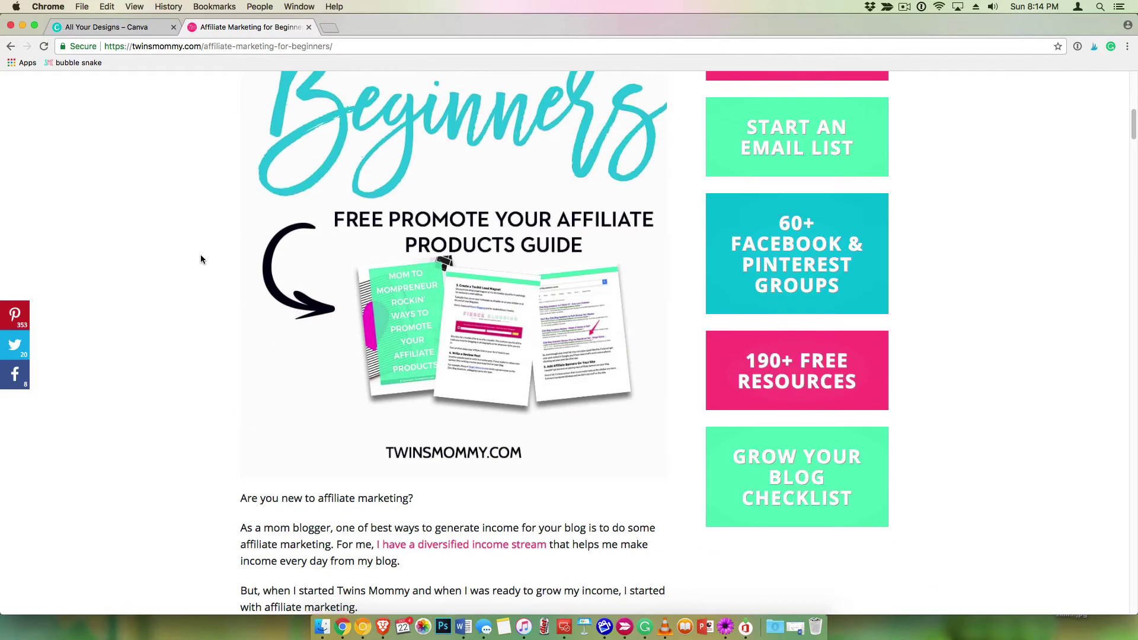
scroll(201, 259, "down", 20)
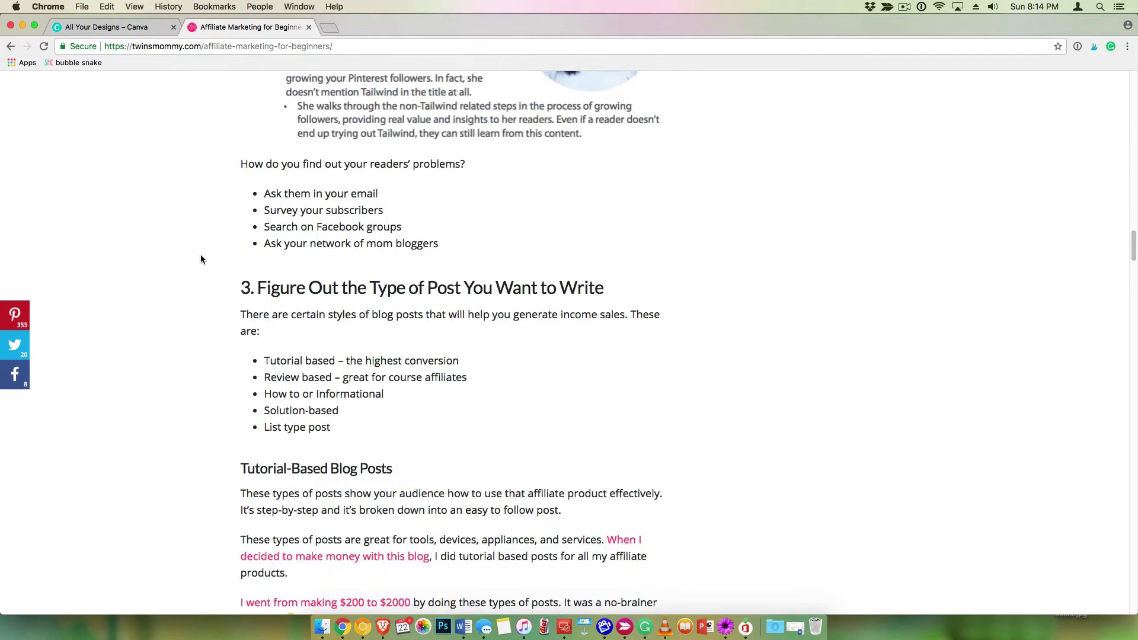
scroll(201, 259, "down", 20)
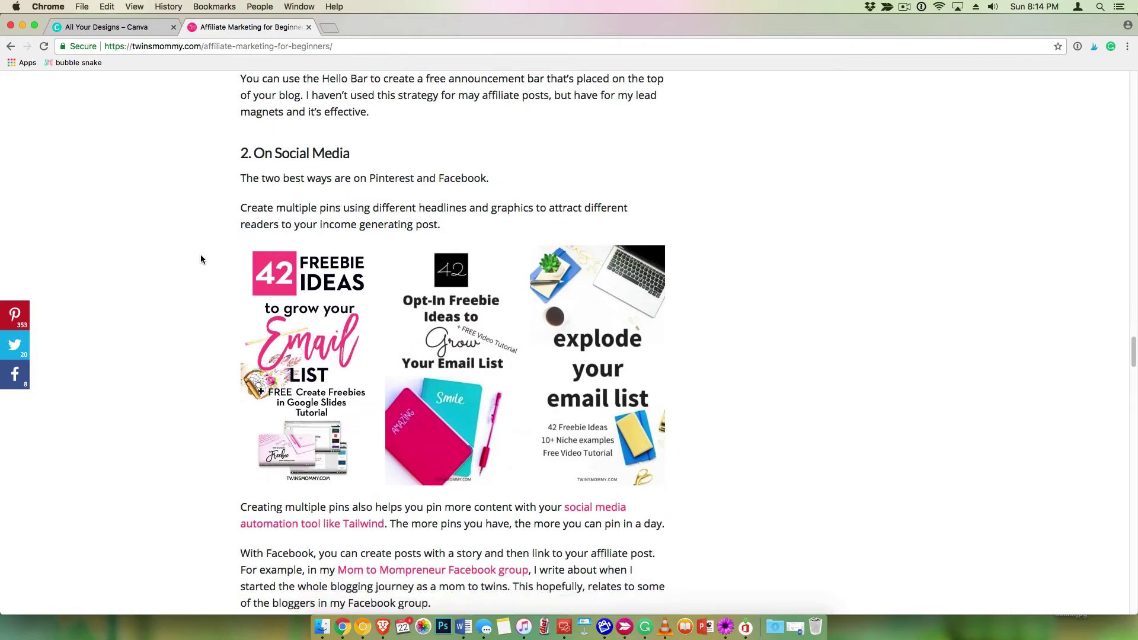
scroll(201, 259, "down", 20)
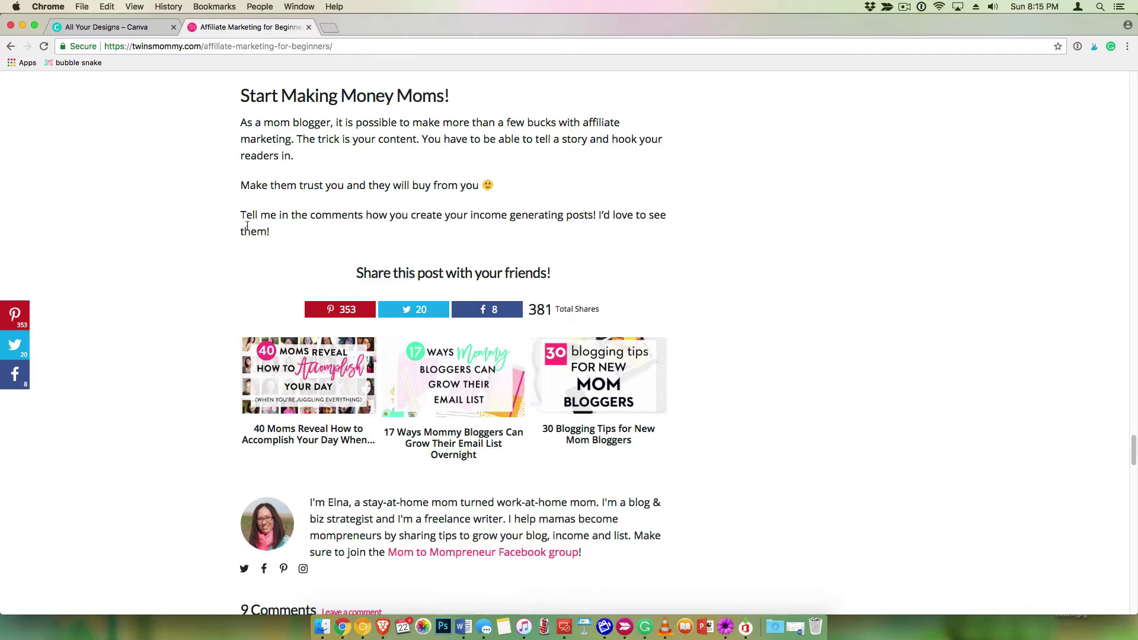
scroll(247, 226, "up", 15)
scroll(247, 225, "up", 15)
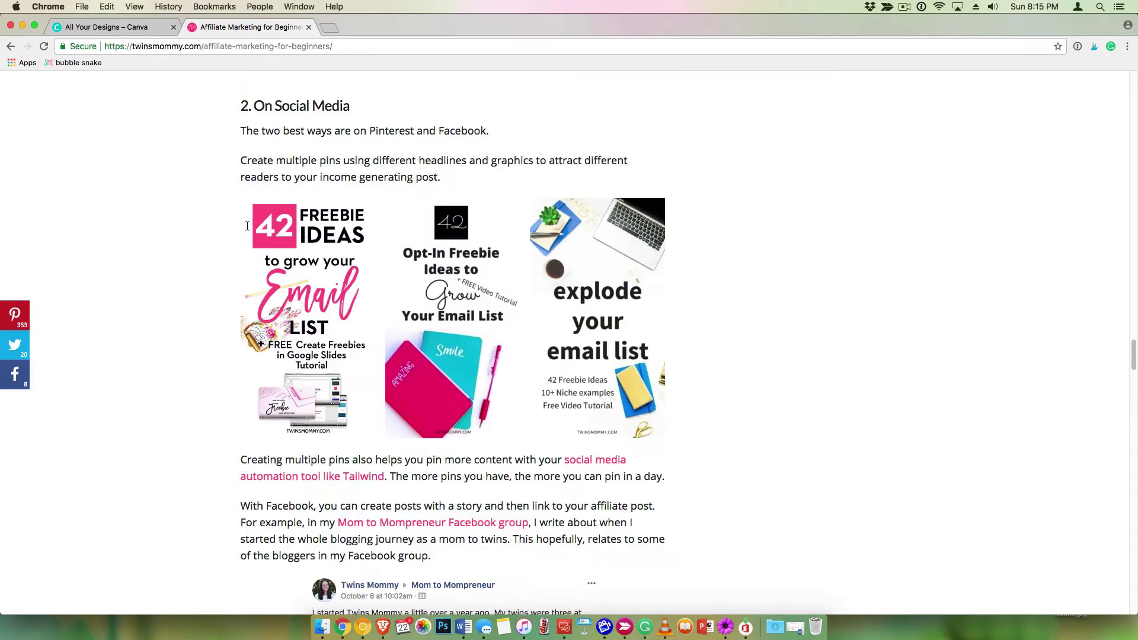
scroll(247, 226, "up", 15)
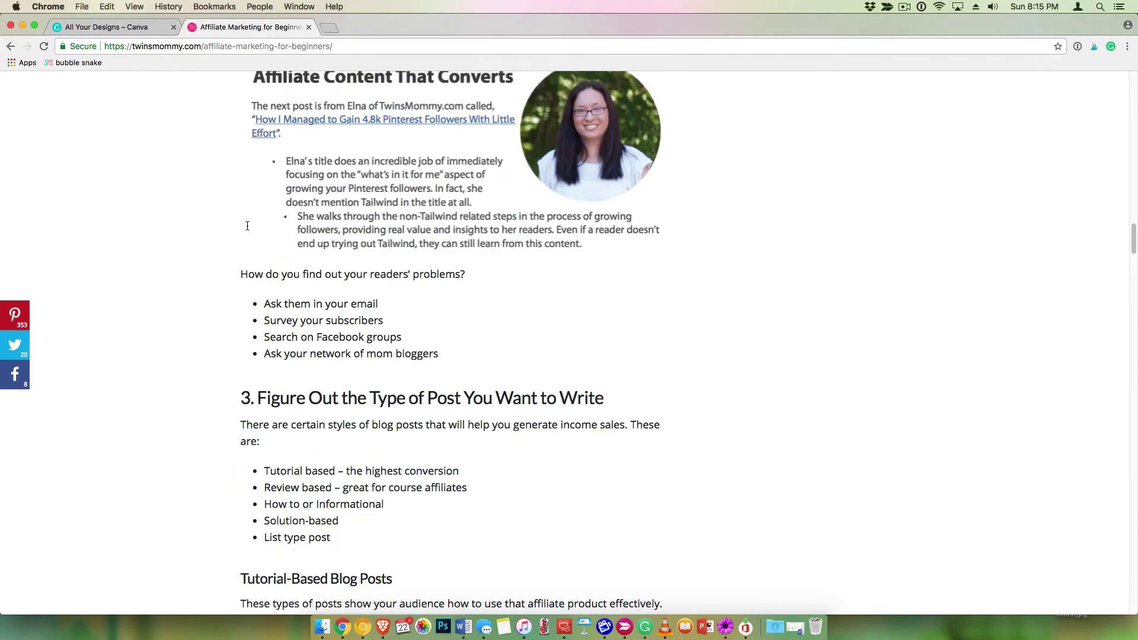
scroll(248, 226, "up", 10)
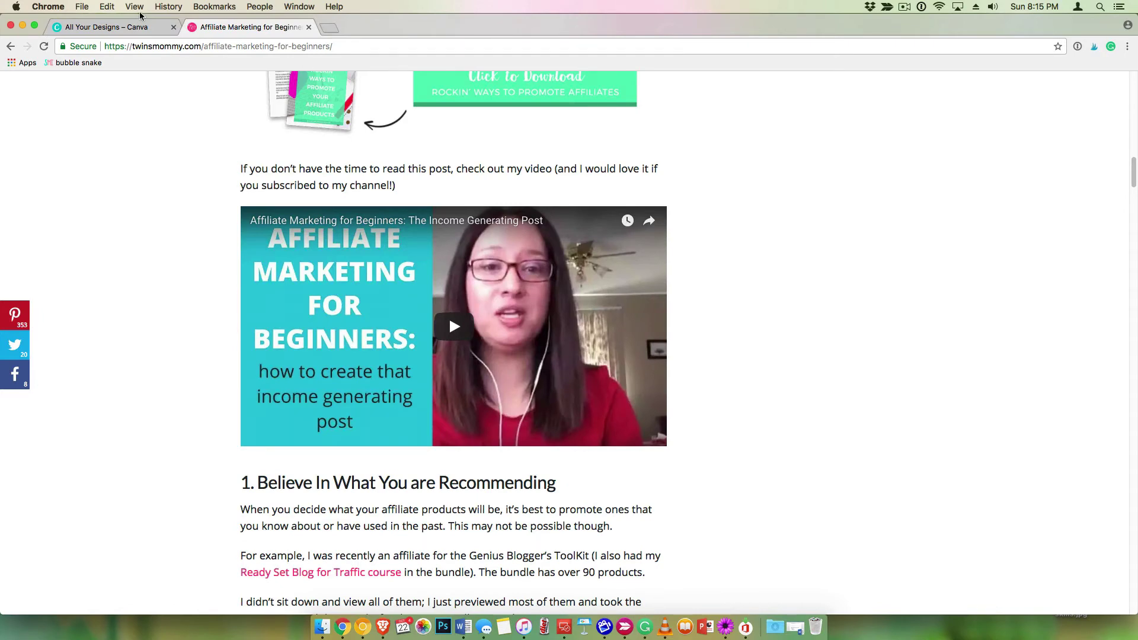
Switch to Canva and create a new blank design of the Infographic type
left_click(113, 27)
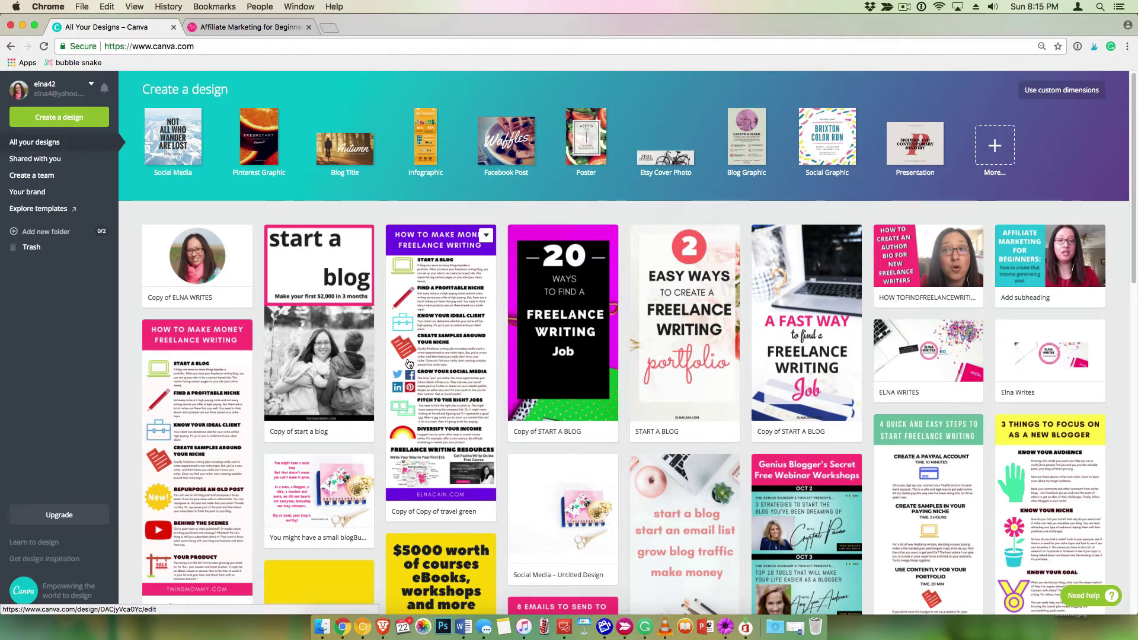
scroll(424, 366, "down", 3)
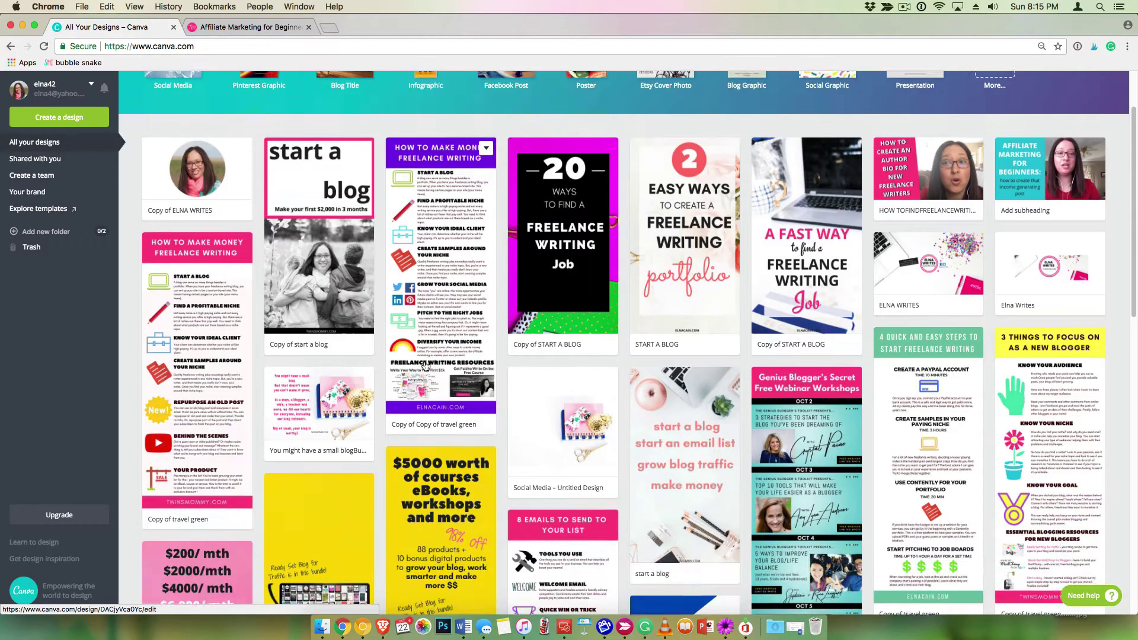
scroll(424, 366, "down", 6)
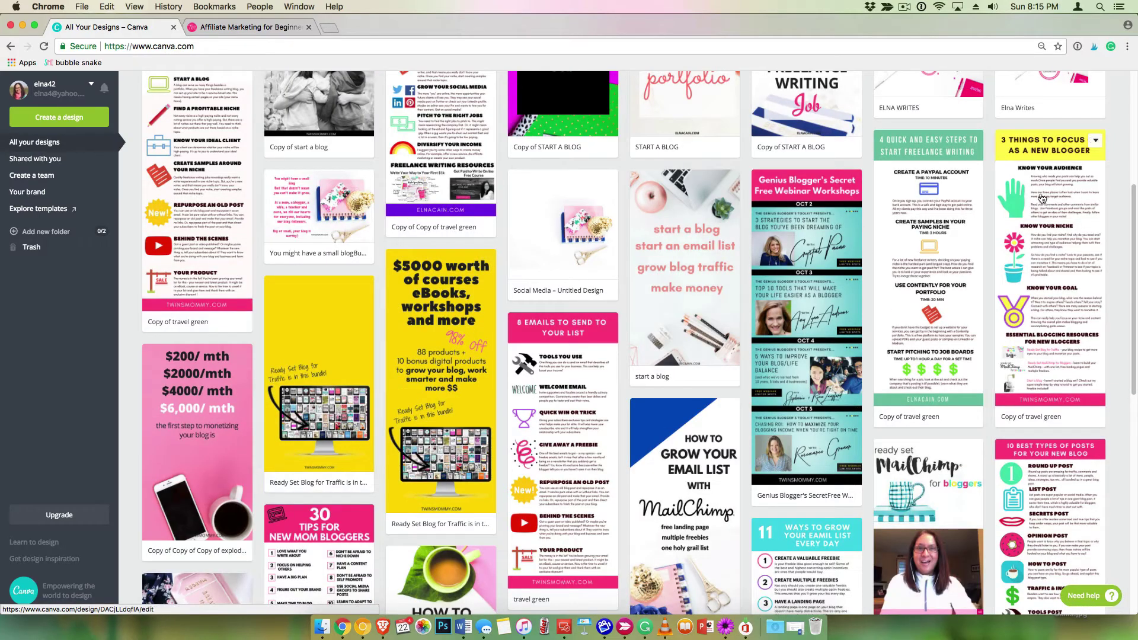
scroll(388, 327, "up", 7)
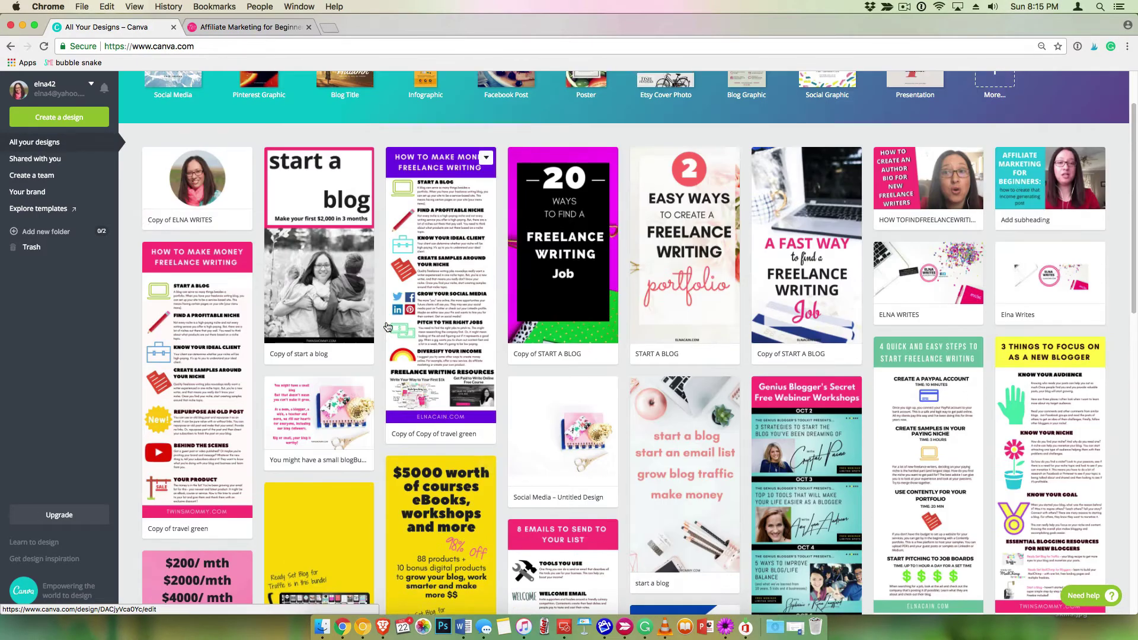
scroll(388, 327, "up", 3)
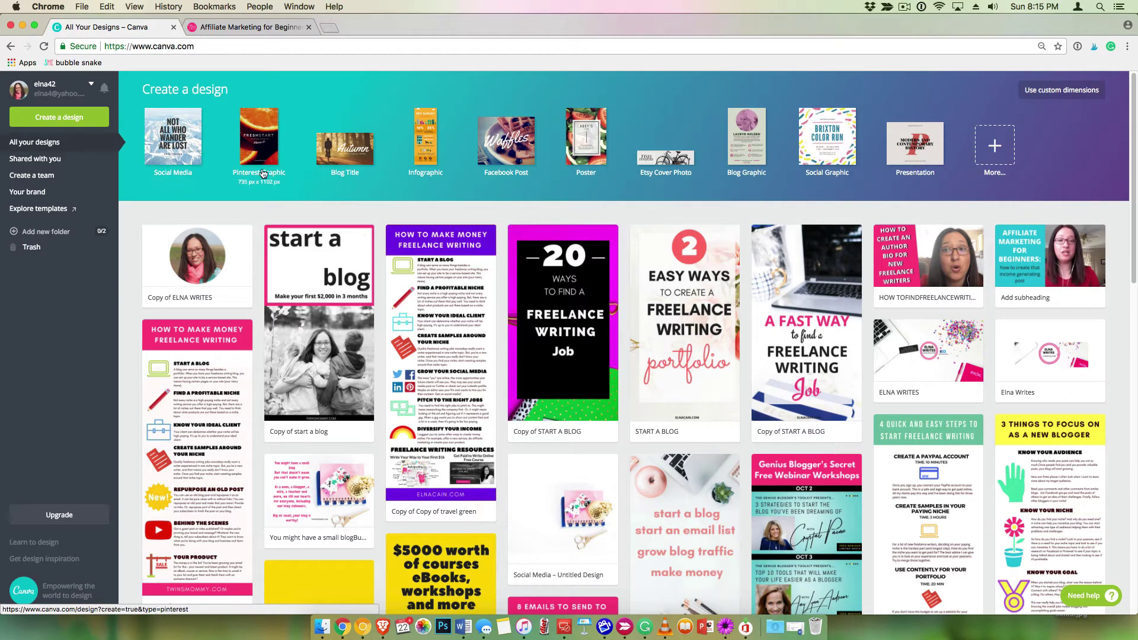
left_click(1070, 93)
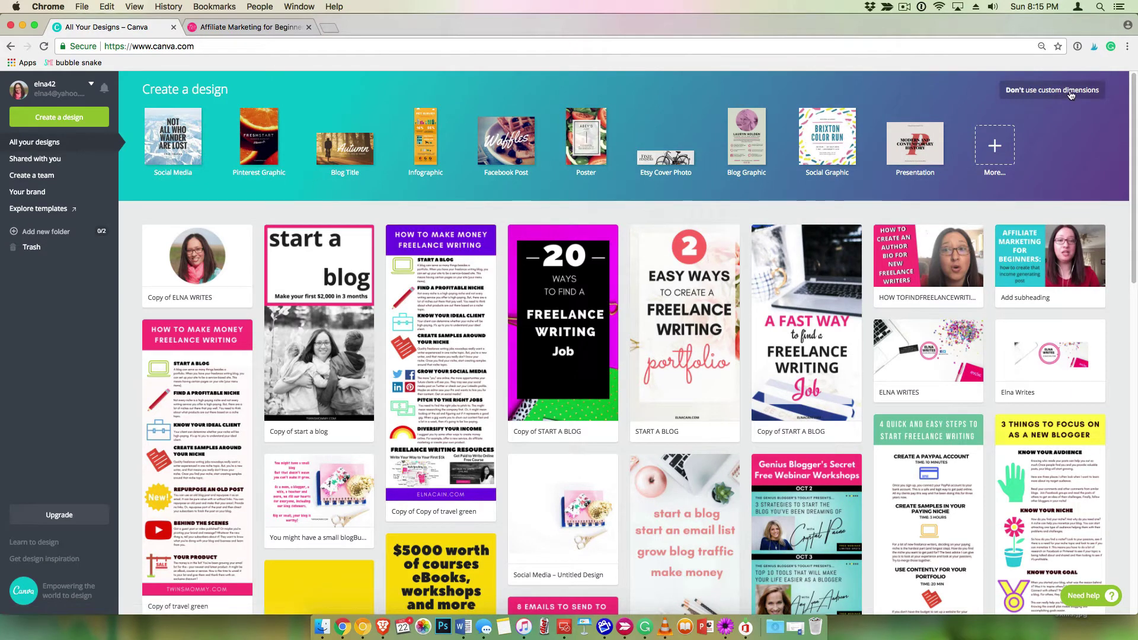
left_click(1070, 93)
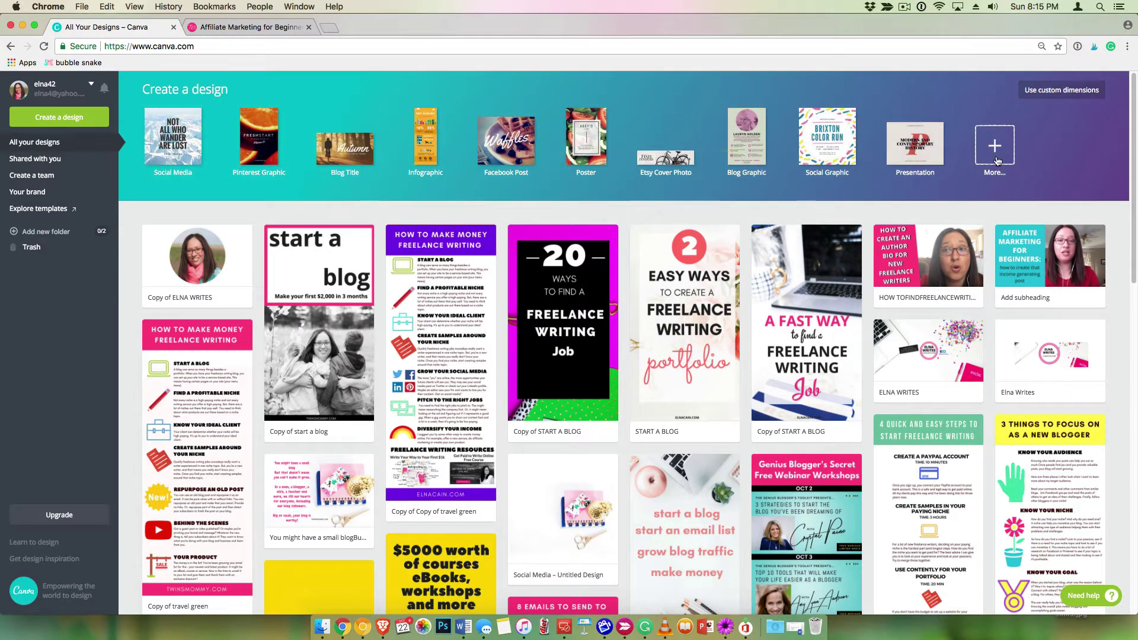
left_click(998, 161)
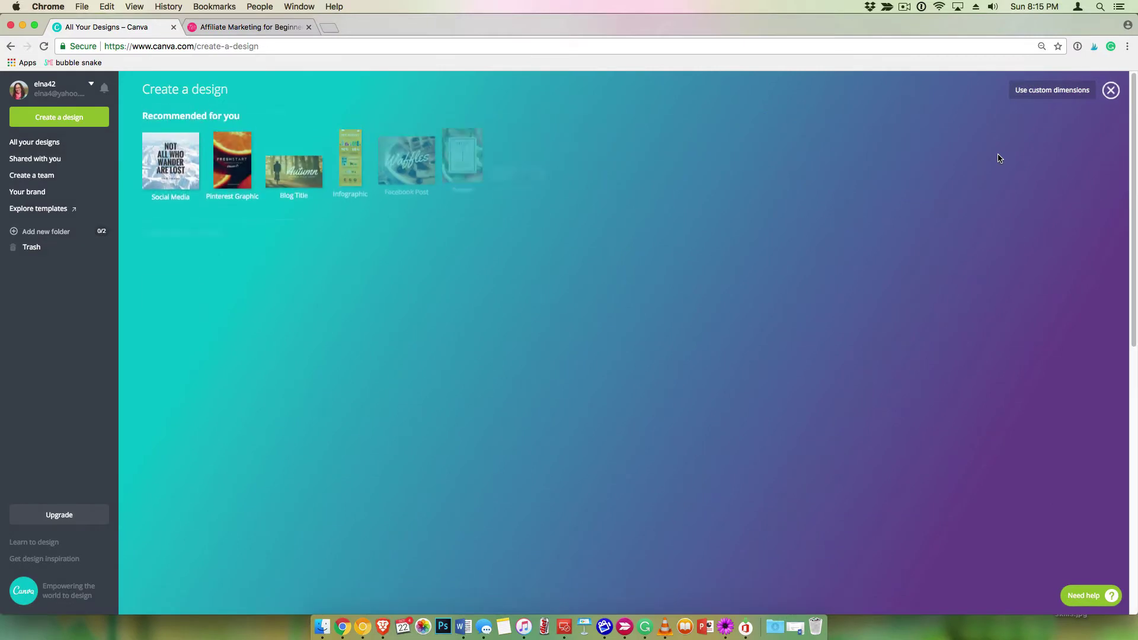
left_click(350, 173)
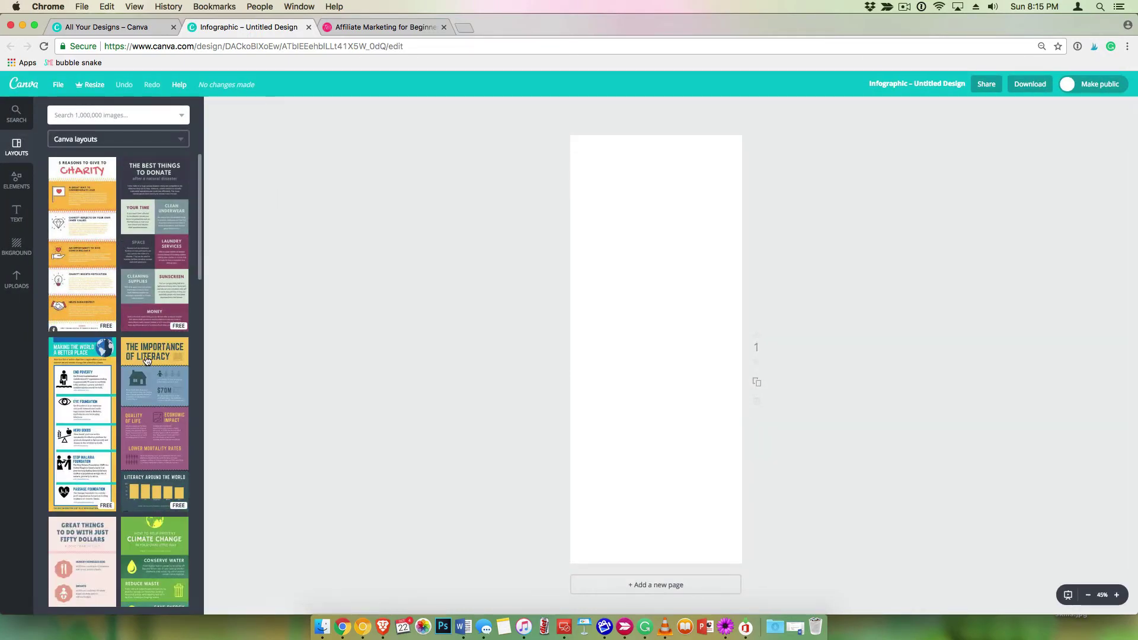
Apply the "10 Slides of a Pitch Deck" layout to the blank infographic
scroll(149, 374, "down", 5)
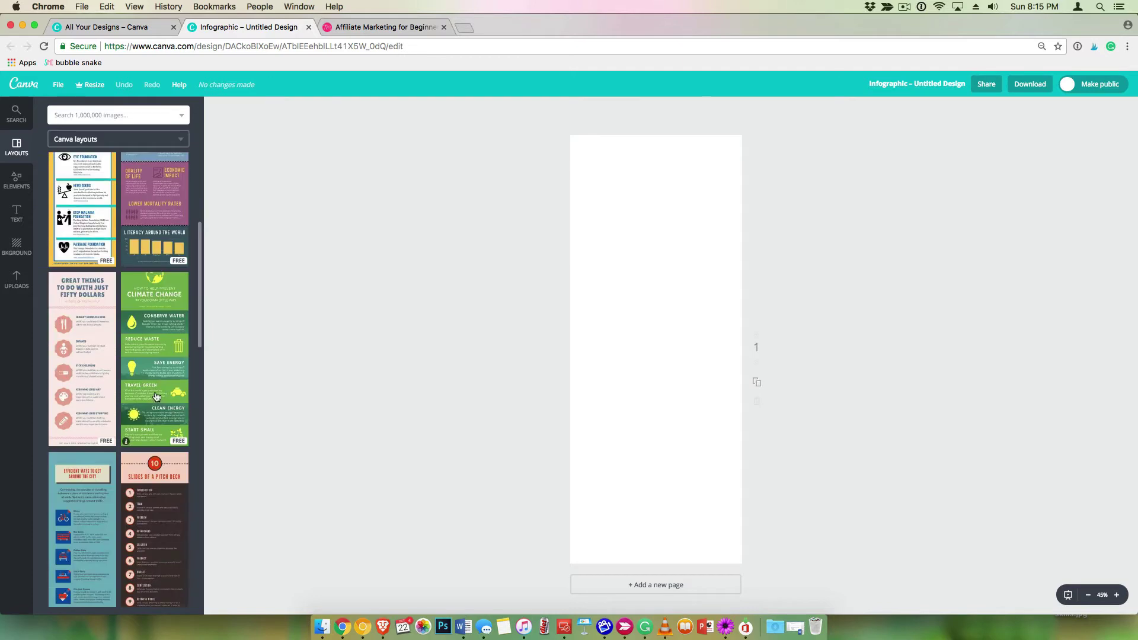
scroll(156, 396, "down", 4)
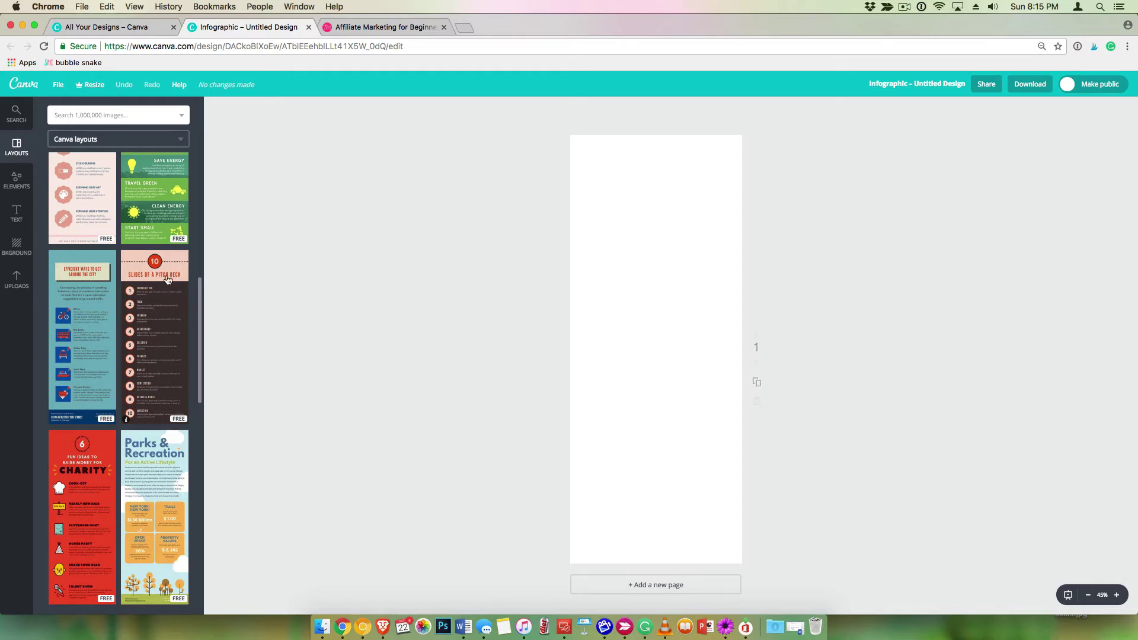
left_click(149, 320)
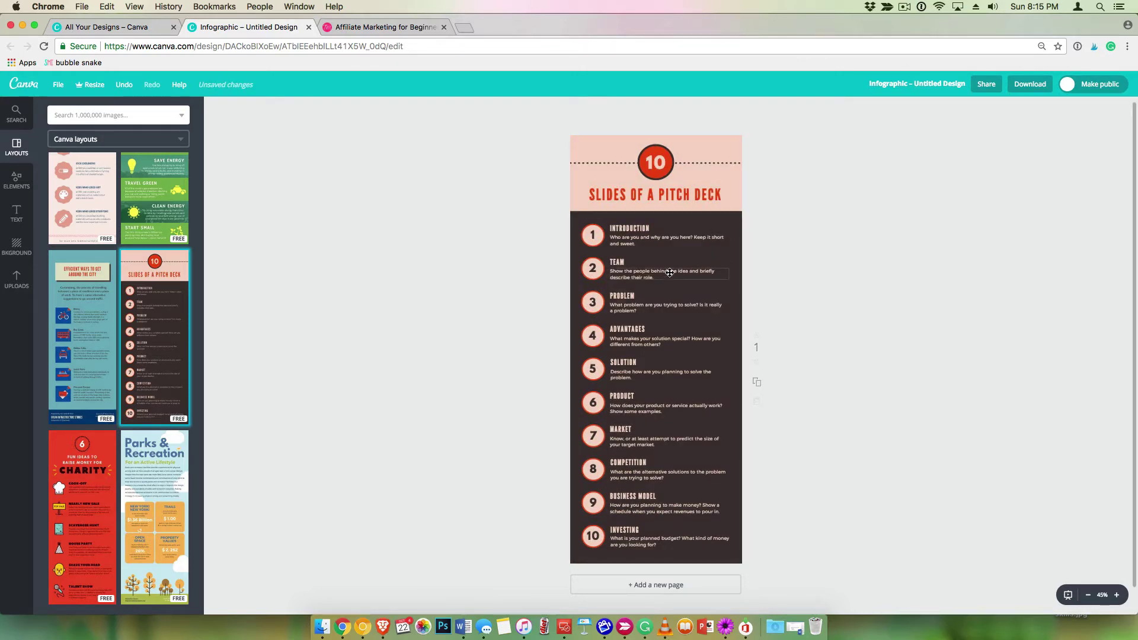
Check the affiliate marketing blog post's section headings and tips as source content for the infographic
left_click(409, 29)
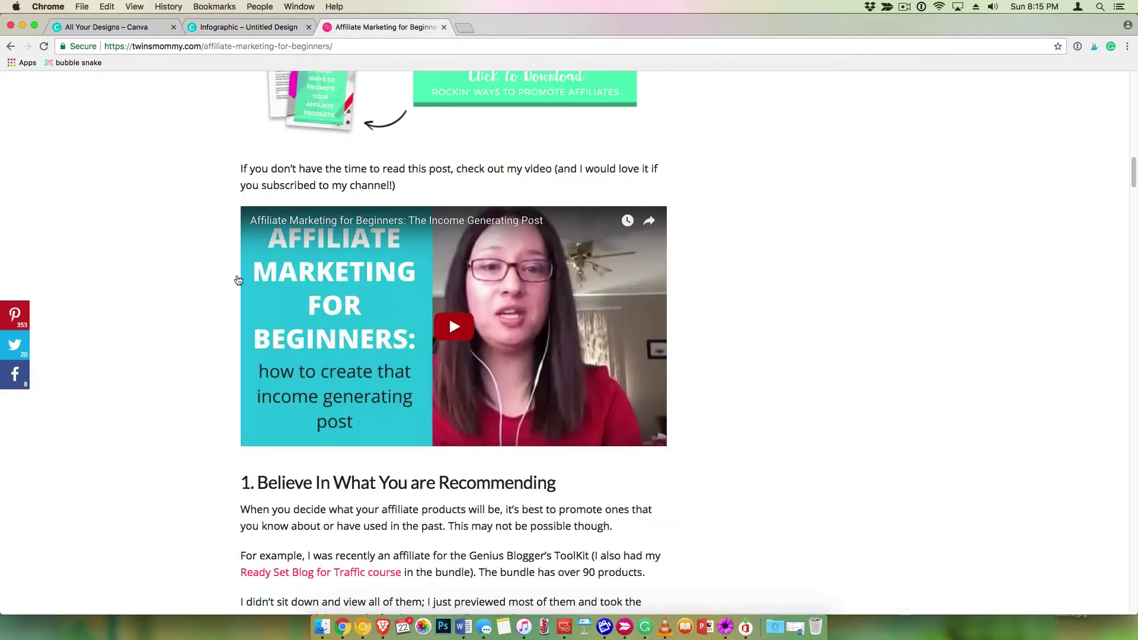
scroll(189, 286, "up", 3)
scroll(189, 286, "down", 15)
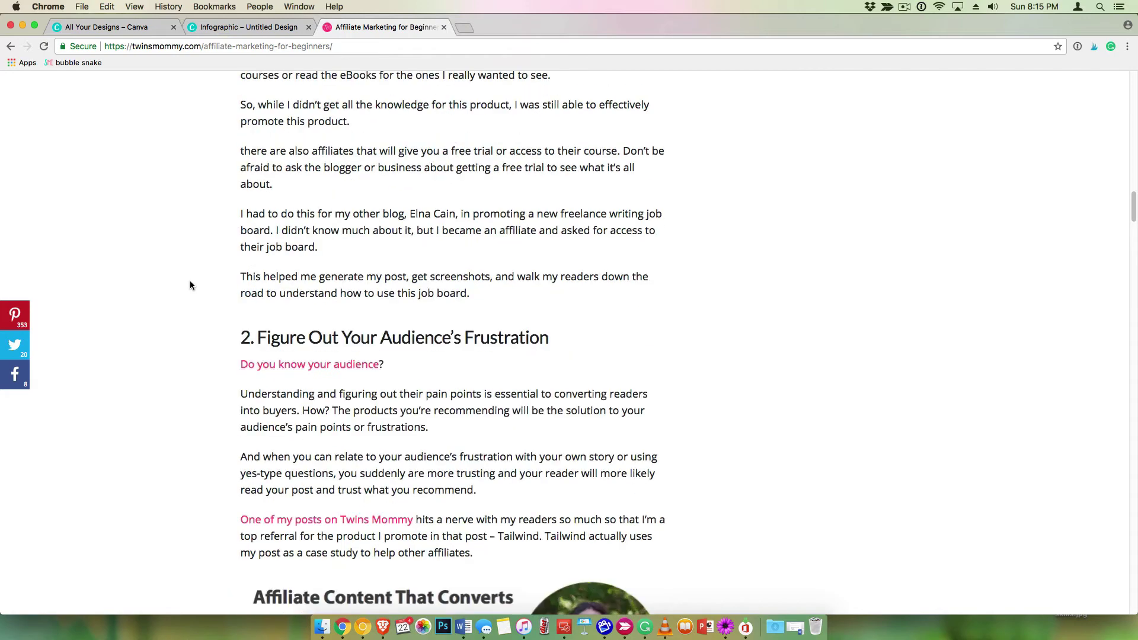
scroll(190, 283, "down", 10)
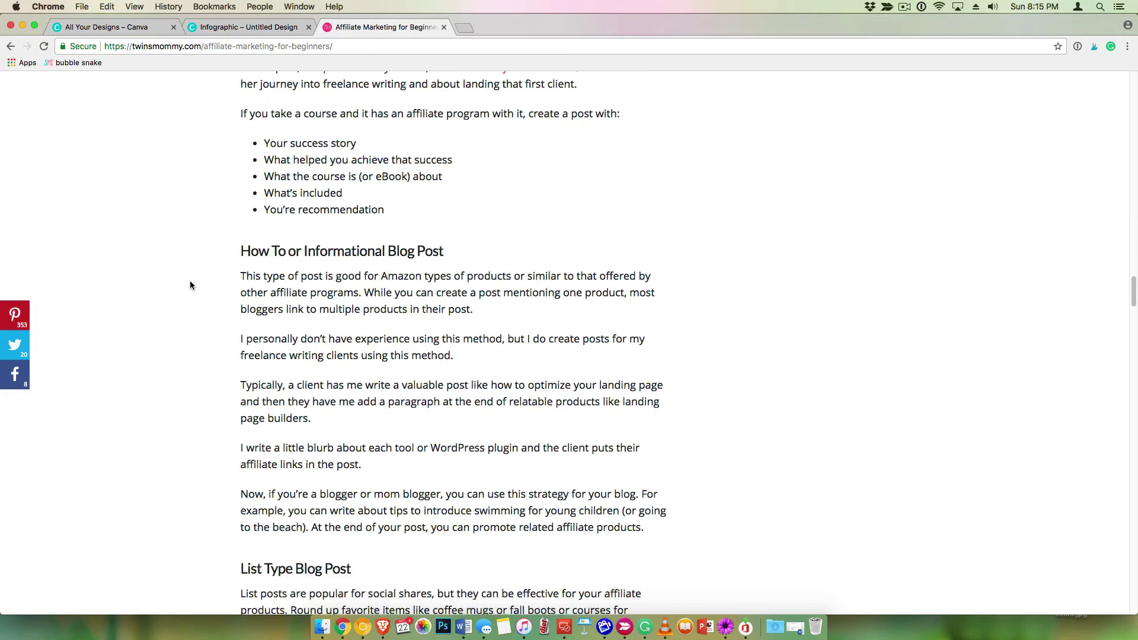
scroll(190, 286, "down", 15)
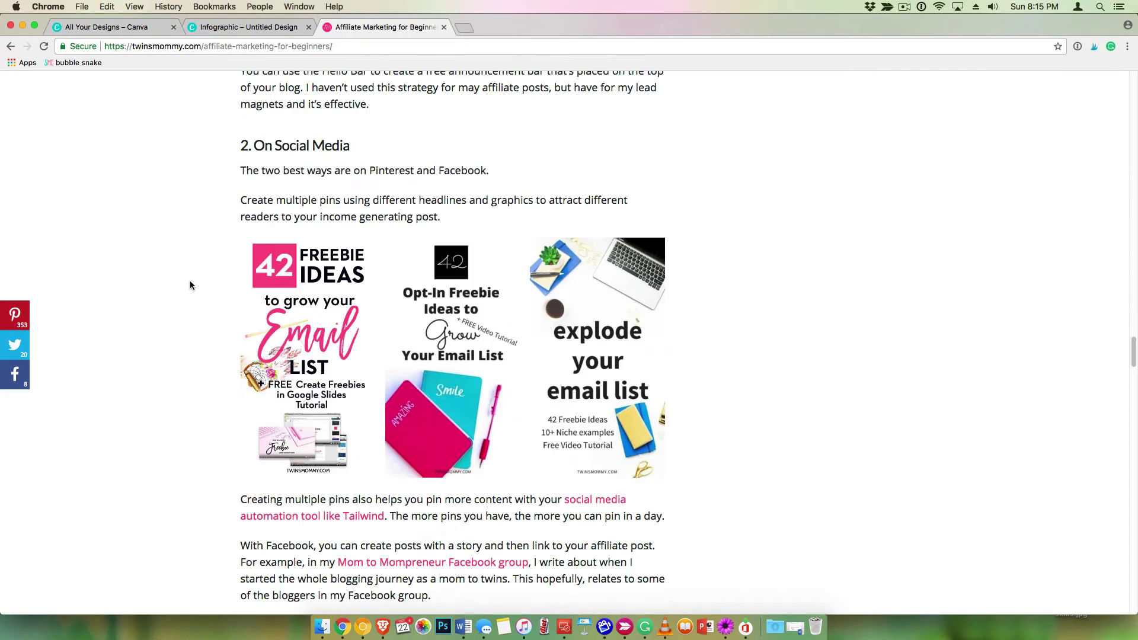
scroll(190, 286, "down", 15)
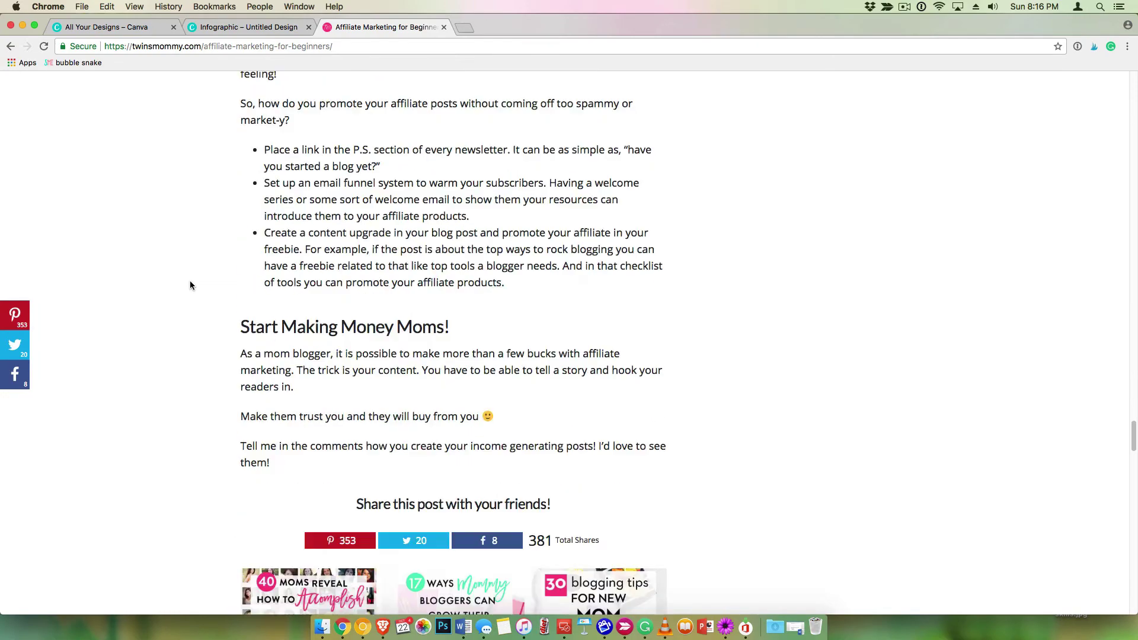
scroll(196, 279, "up", 20)
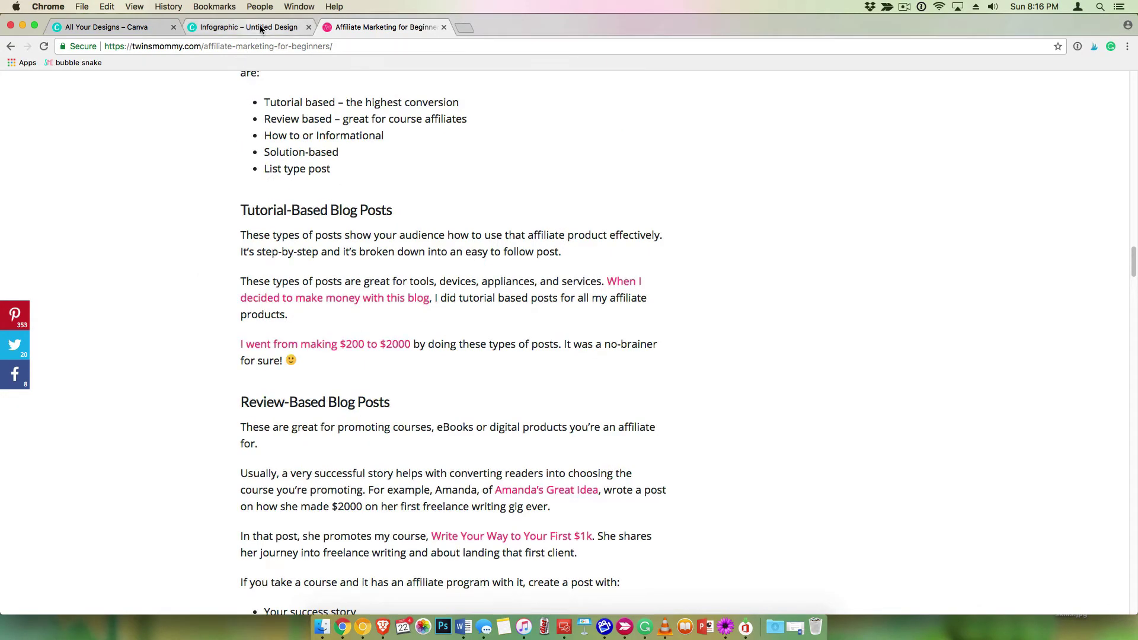
Return to the infographic design and apply the "Great Things to Do with Just Fifty Dollars" layout
left_click(249, 27)
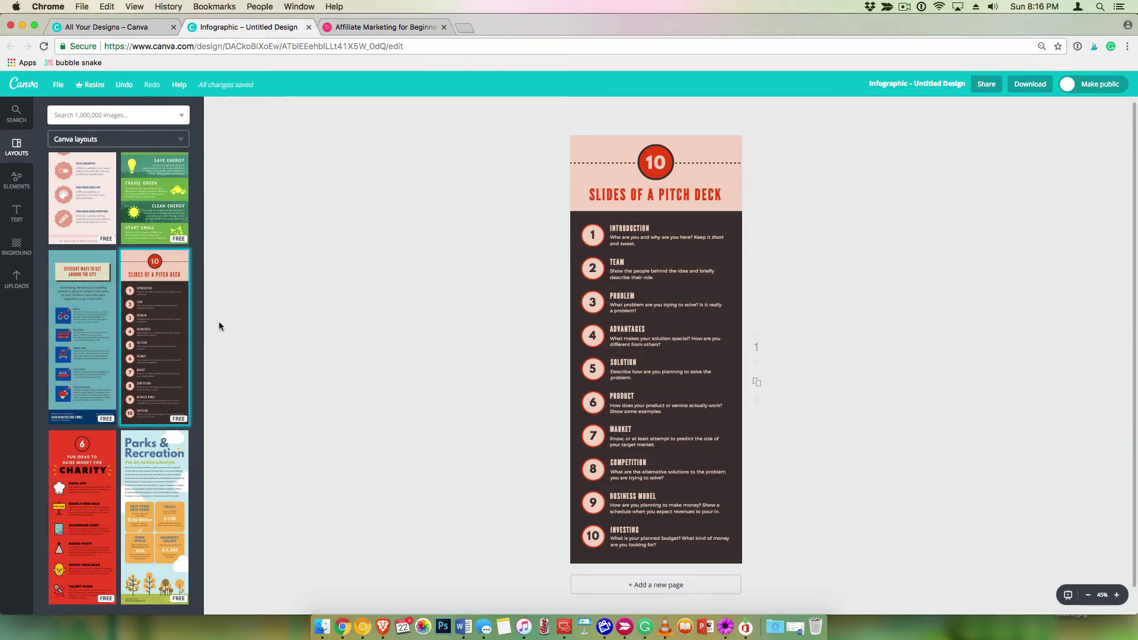
scroll(87, 377, "up", 2)
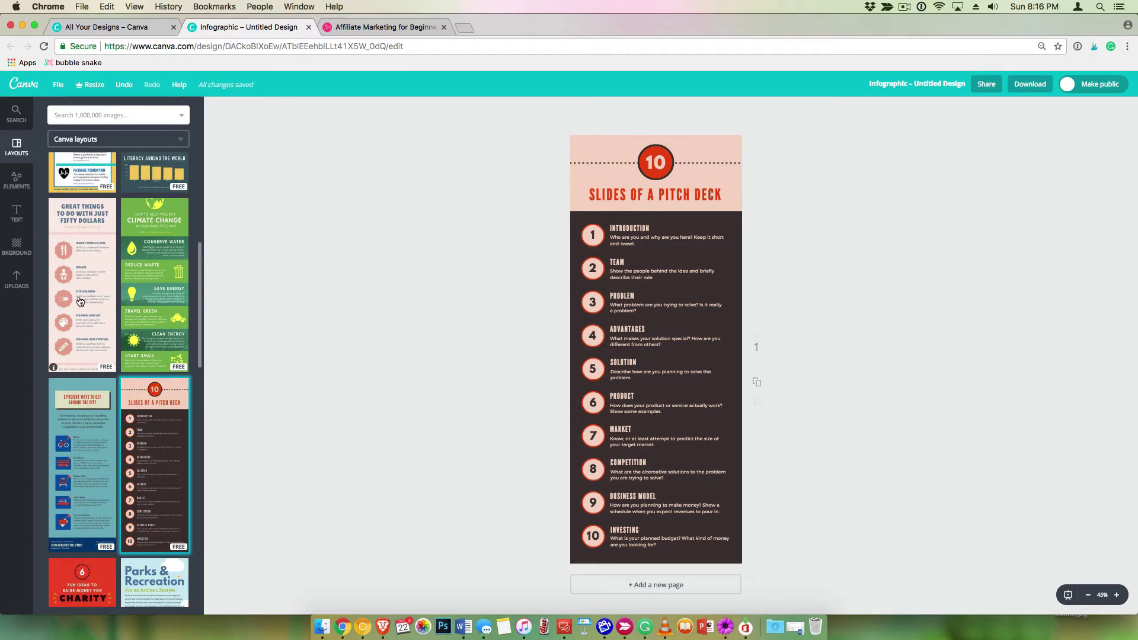
left_click(81, 303)
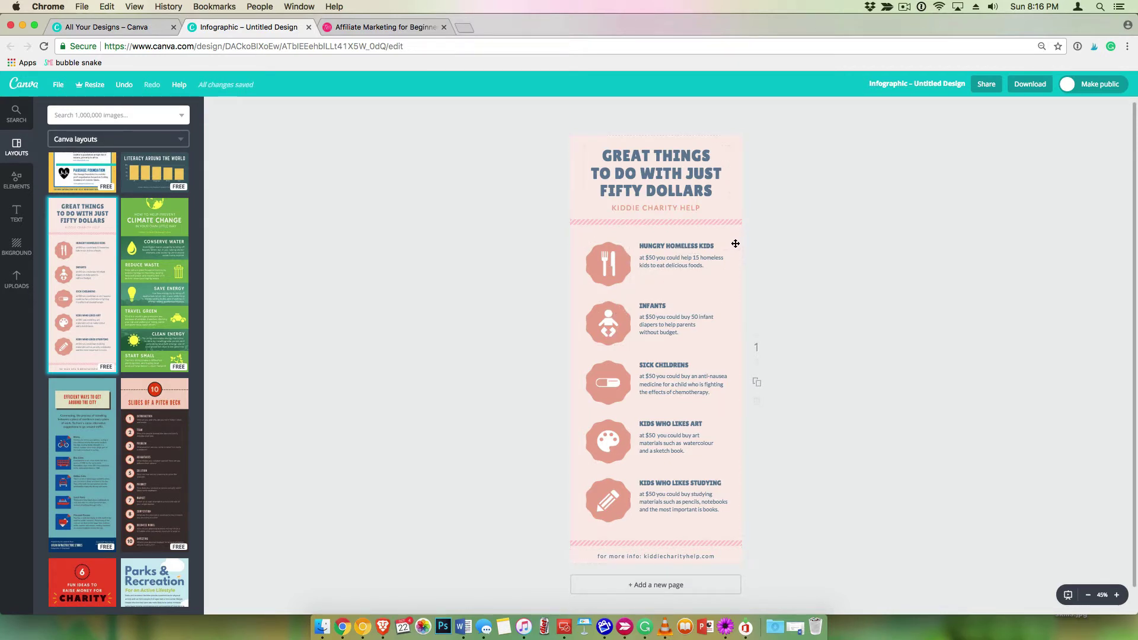
Change the infographic's background colour to white
left_click(576, 143)
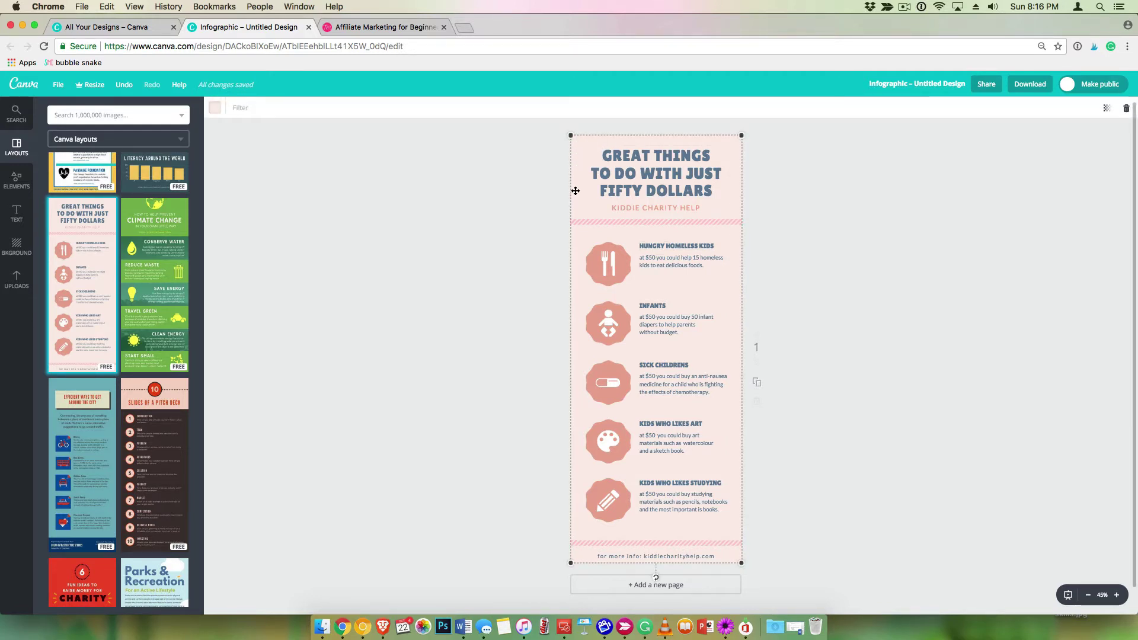
left_click(215, 111)
left_click(297, 239)
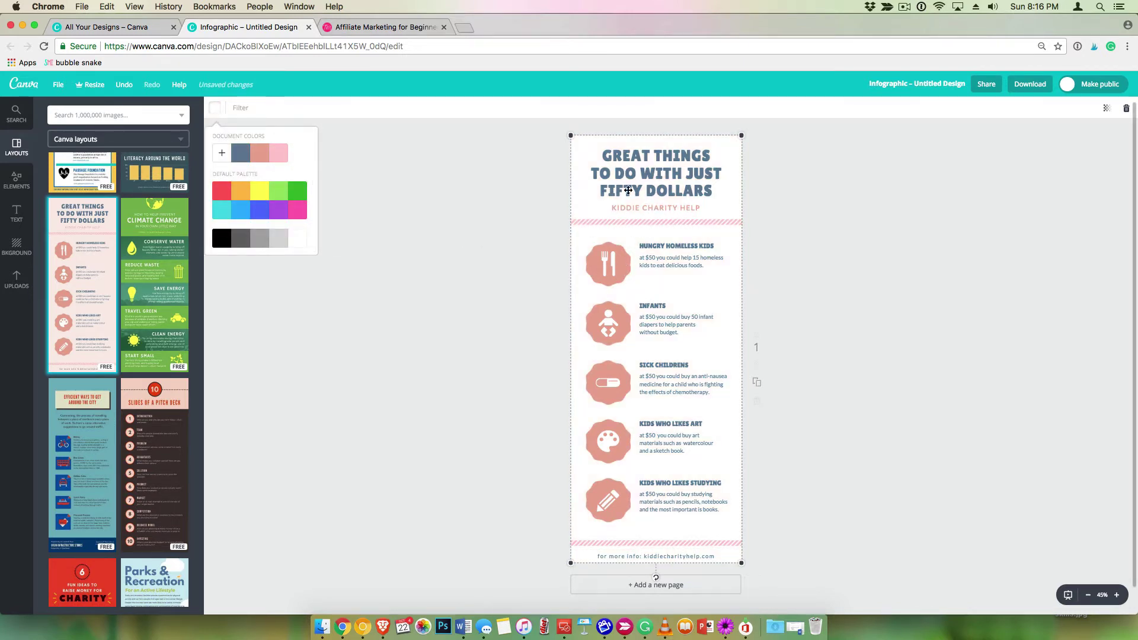
Change the infographic title's text colour to the custom pink with colour code ff4081
left_click(666, 178)
left_click(341, 108)
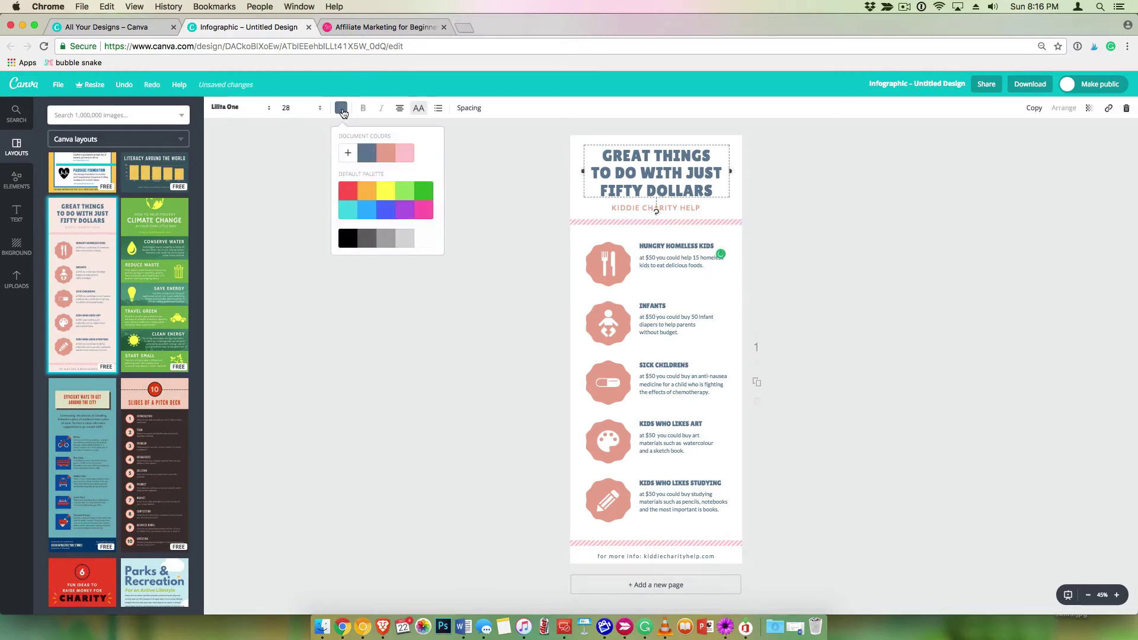
left_click(348, 155)
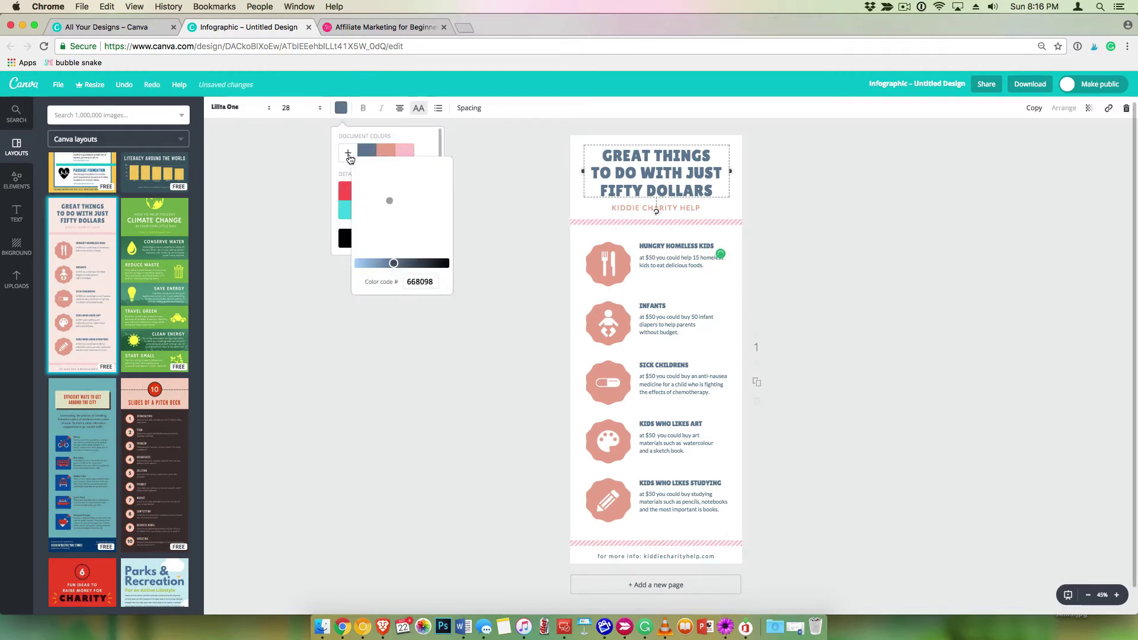
left_click(431, 284)
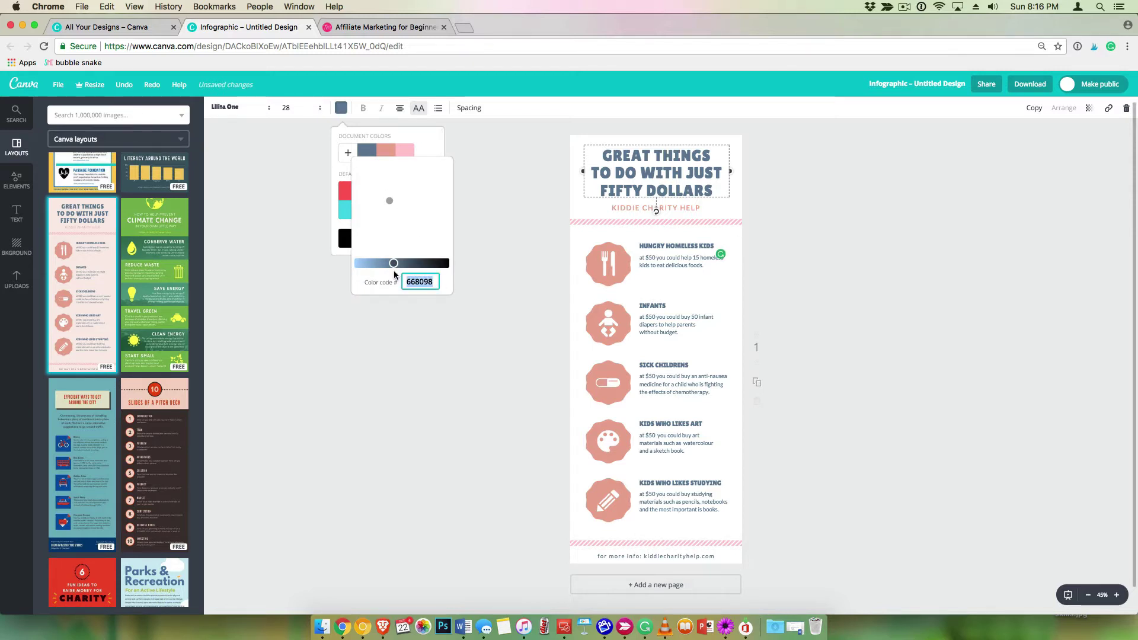
type("ff4")
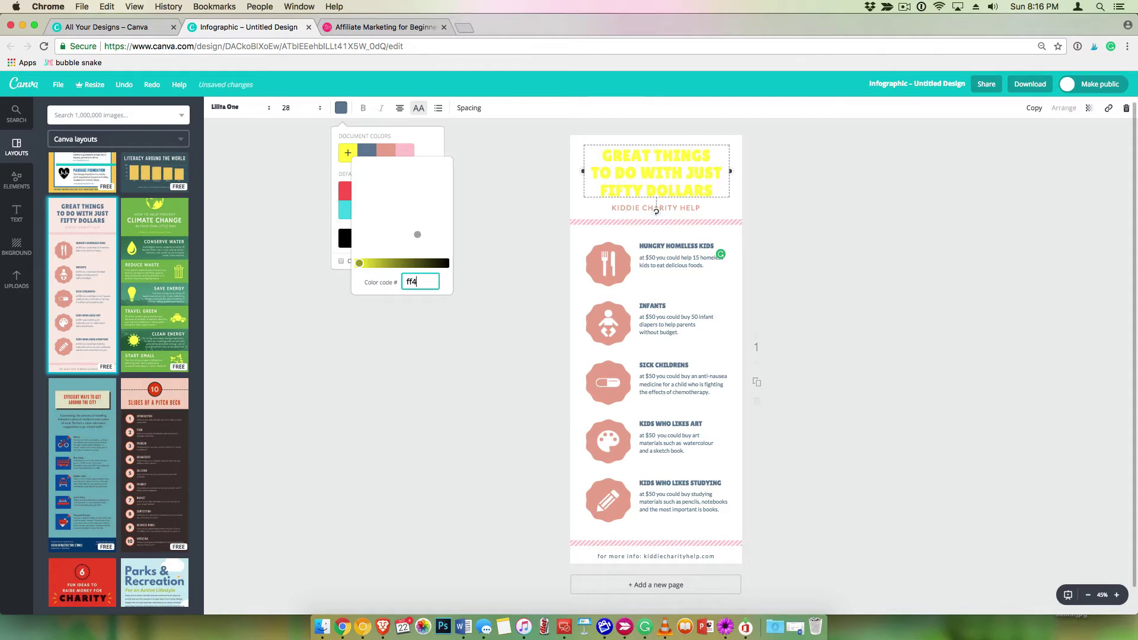
type("081")
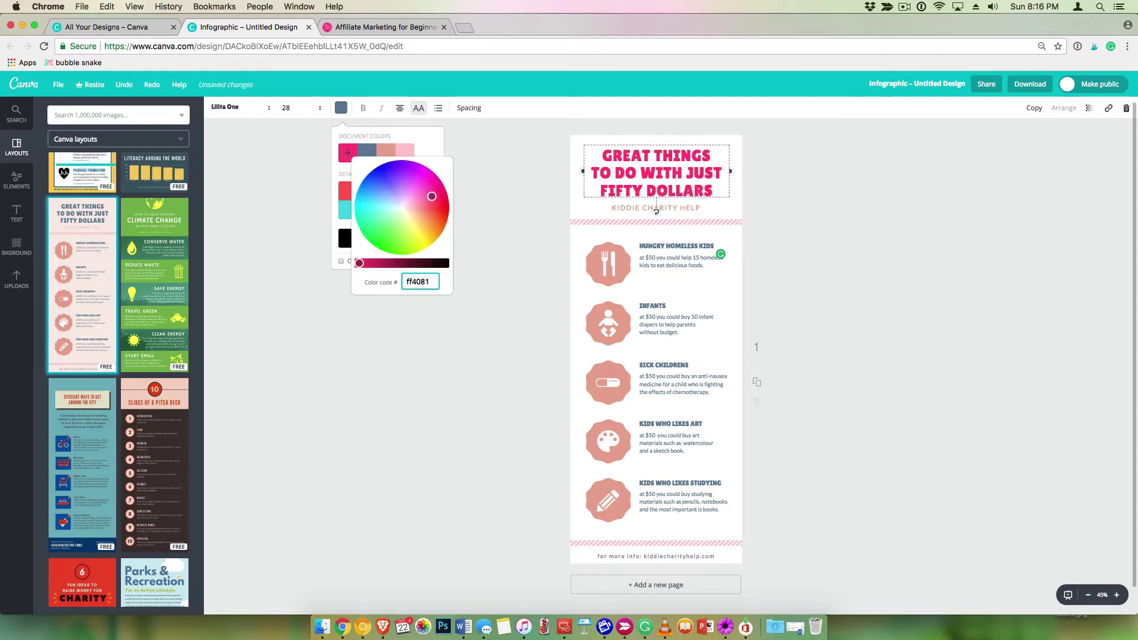
key("Return")
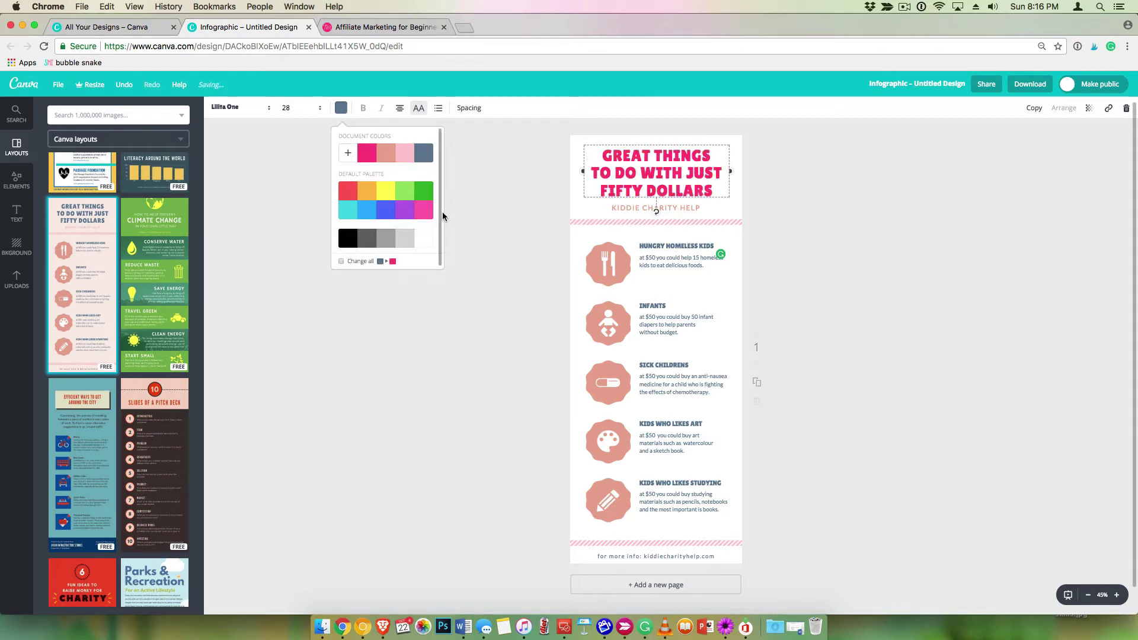
Delete the "Kiddie Charity Help" subtitle beneath the infographic title
left_click(635, 208)
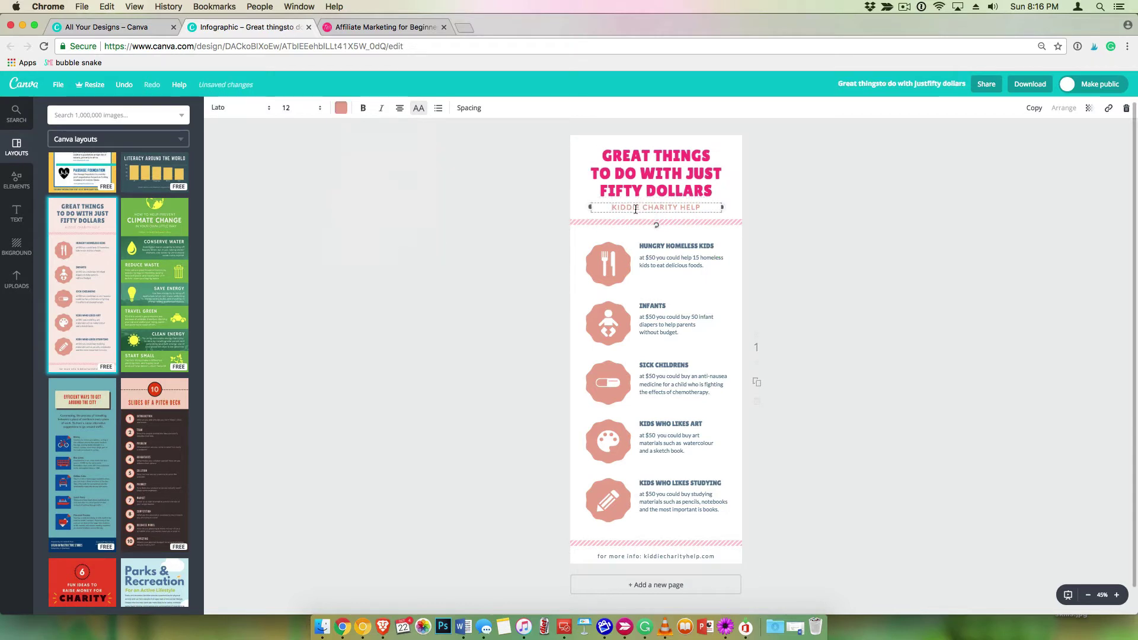
left_click(691, 205)
key("BackSpace")
Change the infographic title's font to Peace Sans
left_click(669, 173)
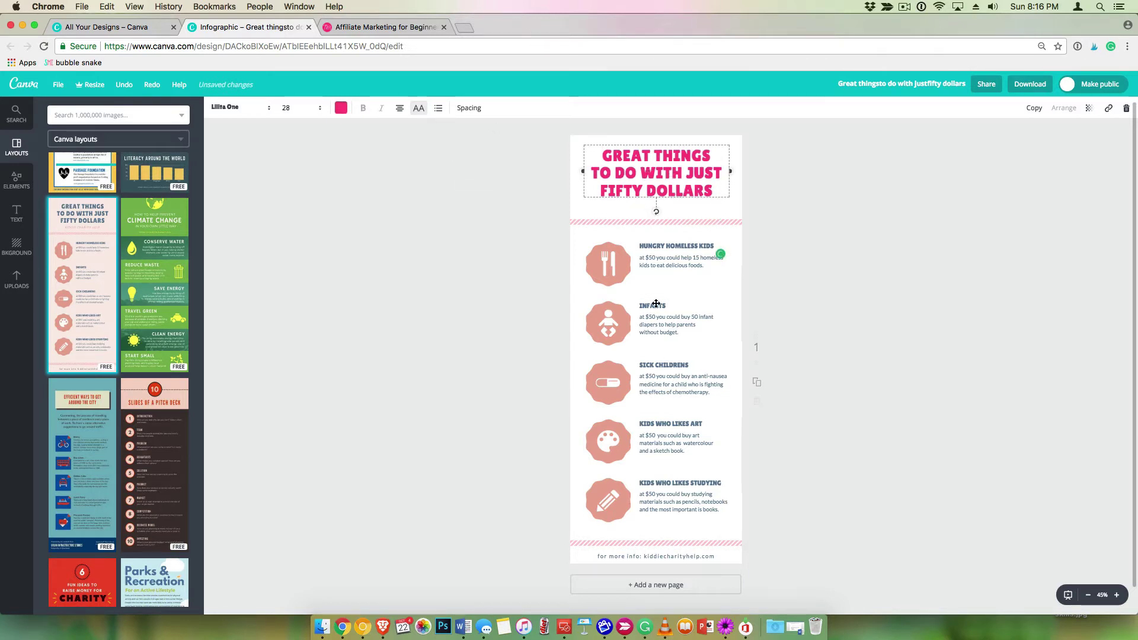
left_click(264, 109)
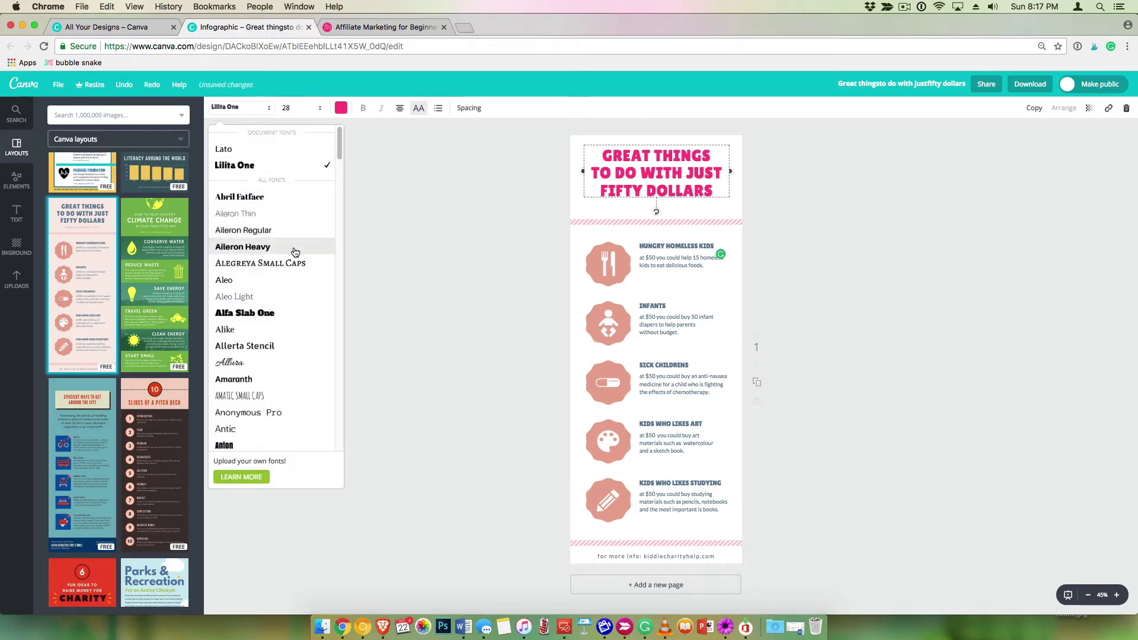
scroll(287, 385, "down", 1)
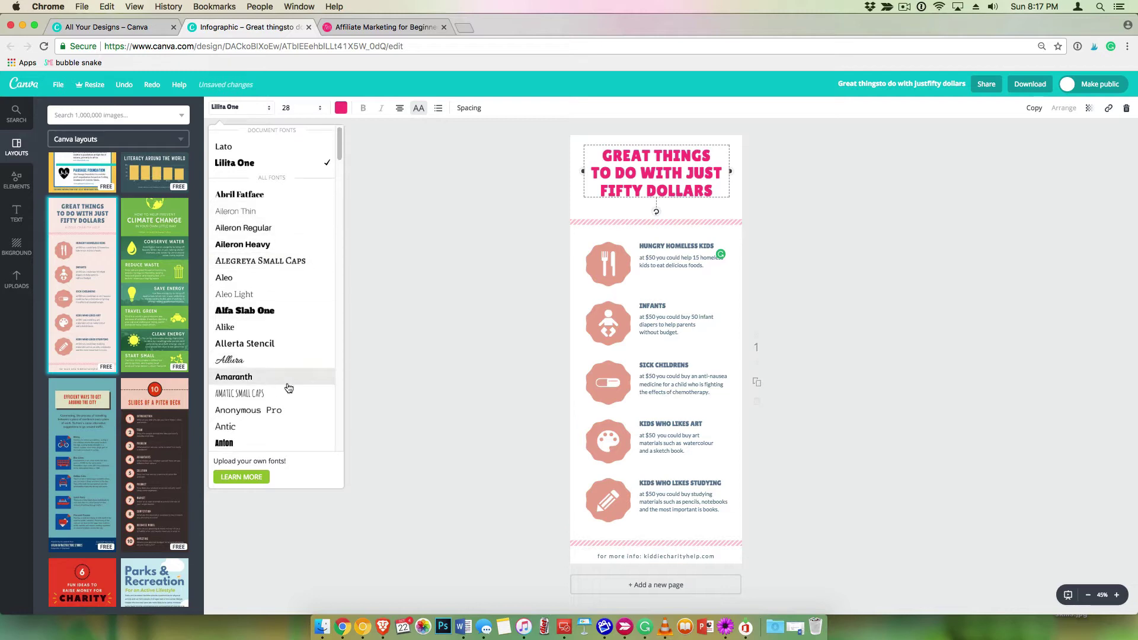
scroll(288, 387, "down", 10)
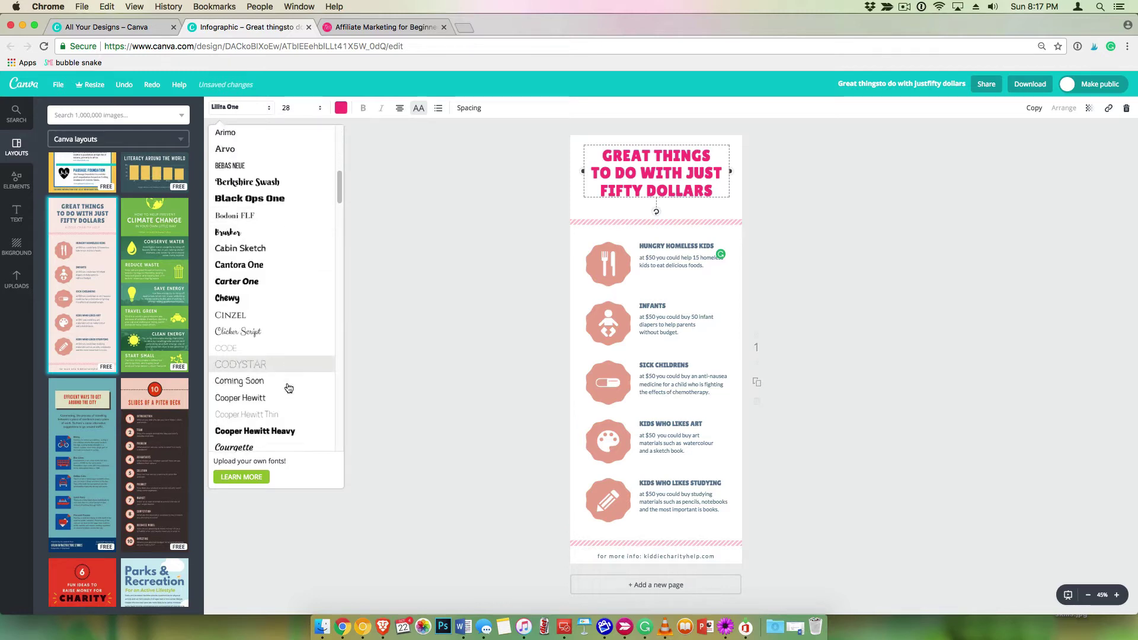
scroll(289, 387, "down", 15)
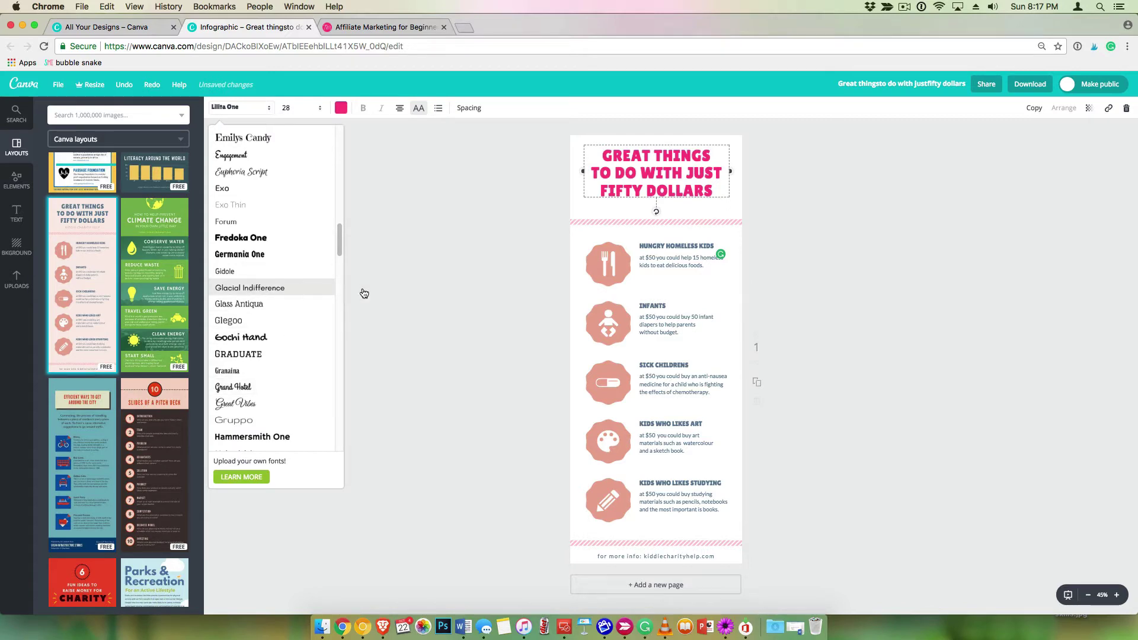
scroll(286, 294, "down", 1)
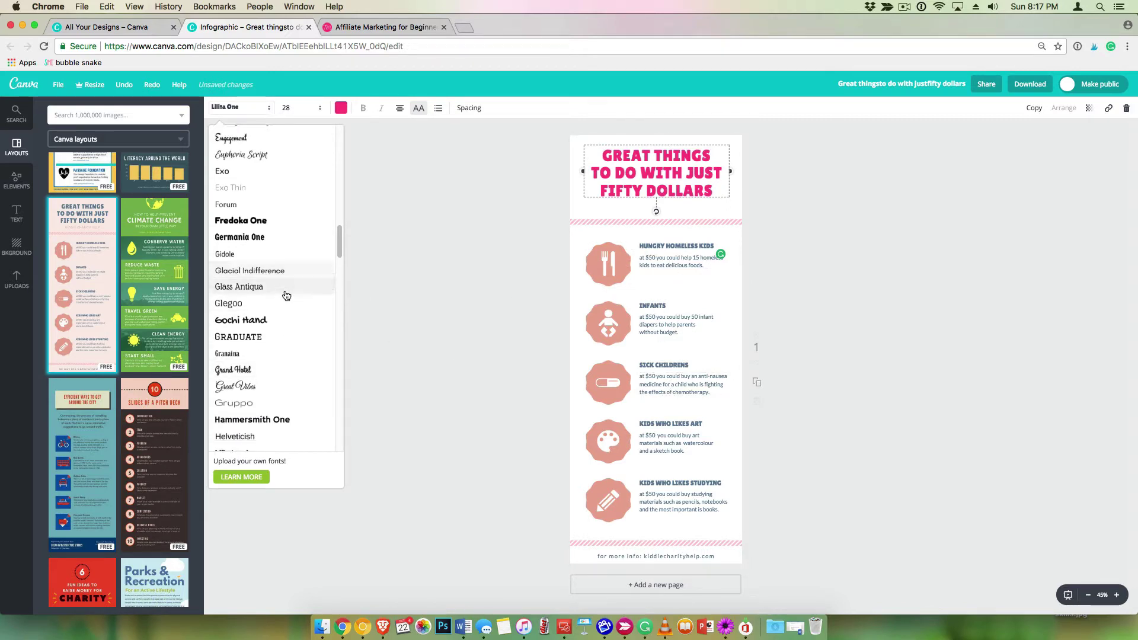
scroll(286, 295, "down", 20)
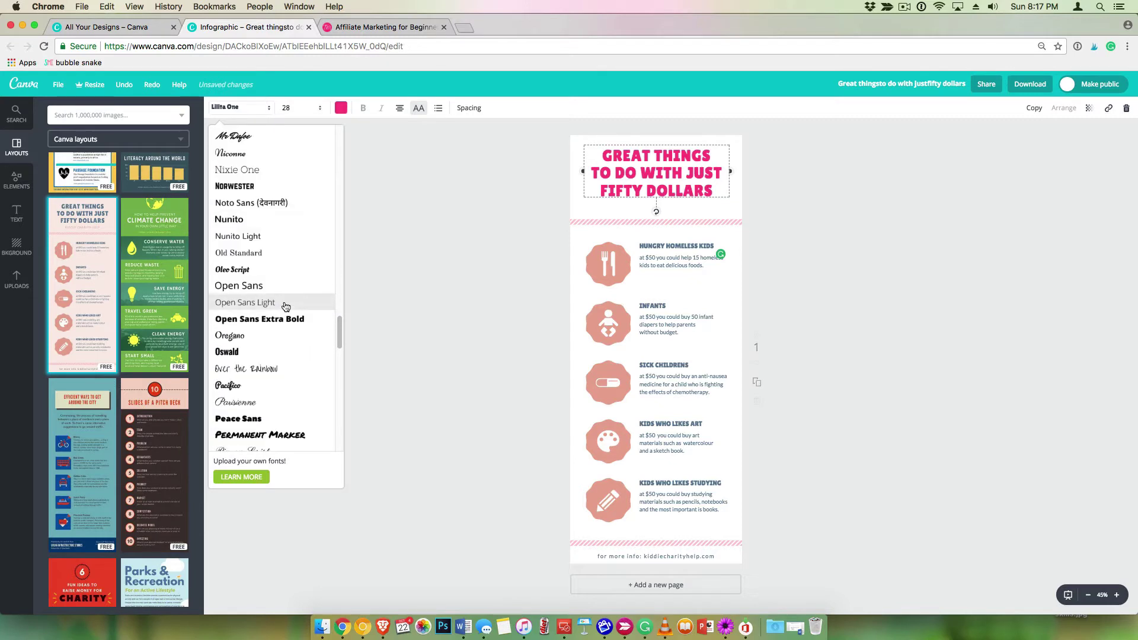
scroll(263, 403, "down", 1)
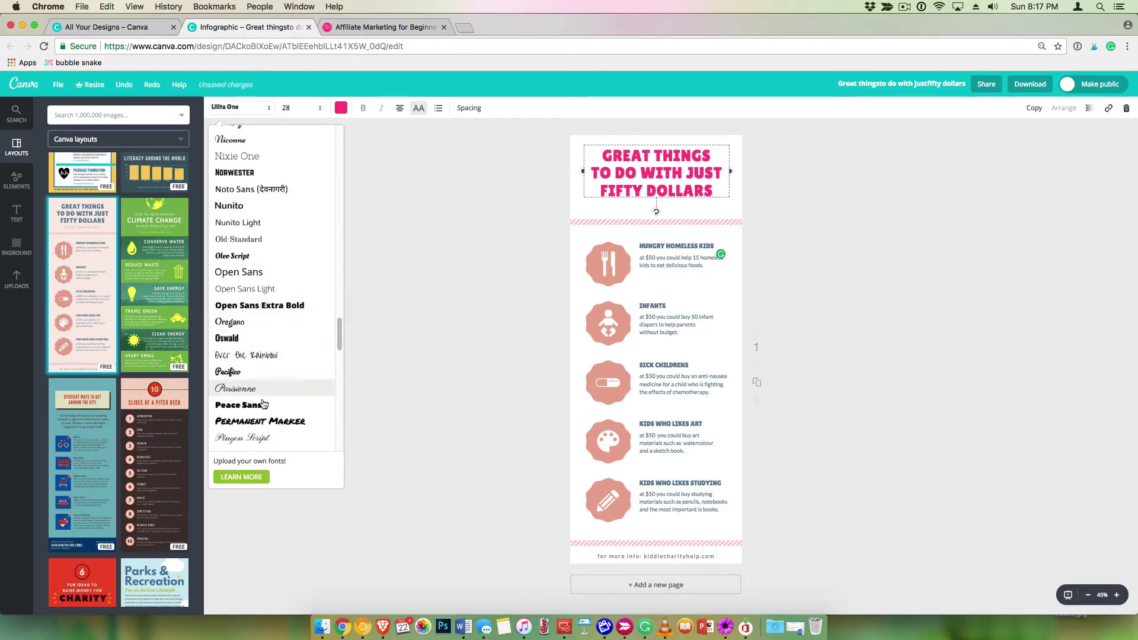
left_click(263, 405)
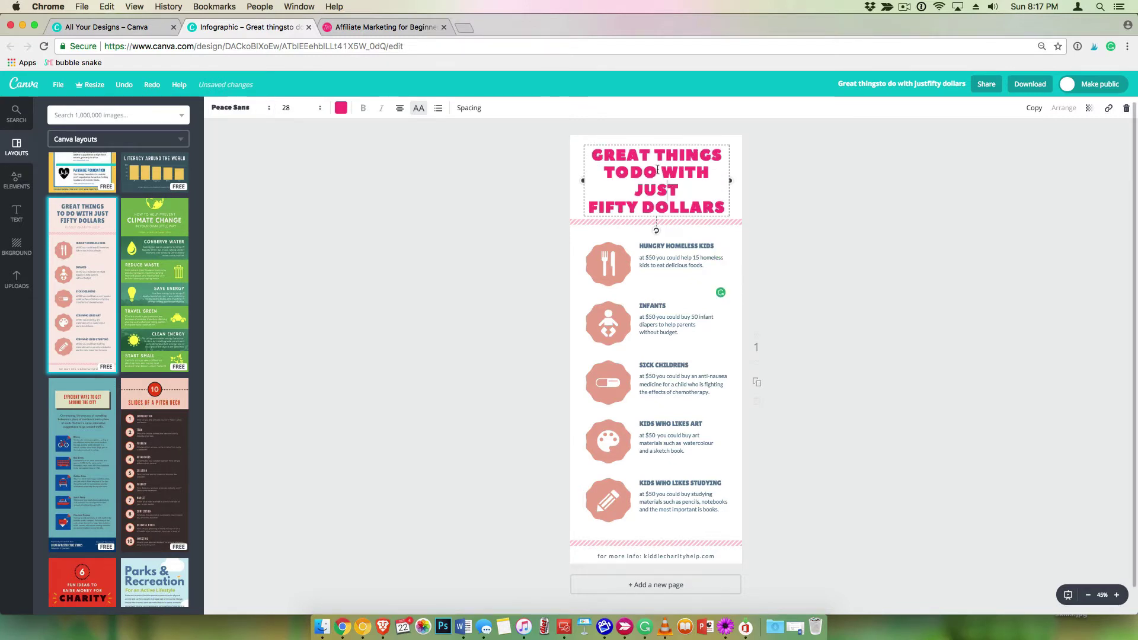
Replace the infographic title's wording with "AFFILIATE MARKETING FOR BEGINNERS"
left_click_drag(595, 152, 726, 206)
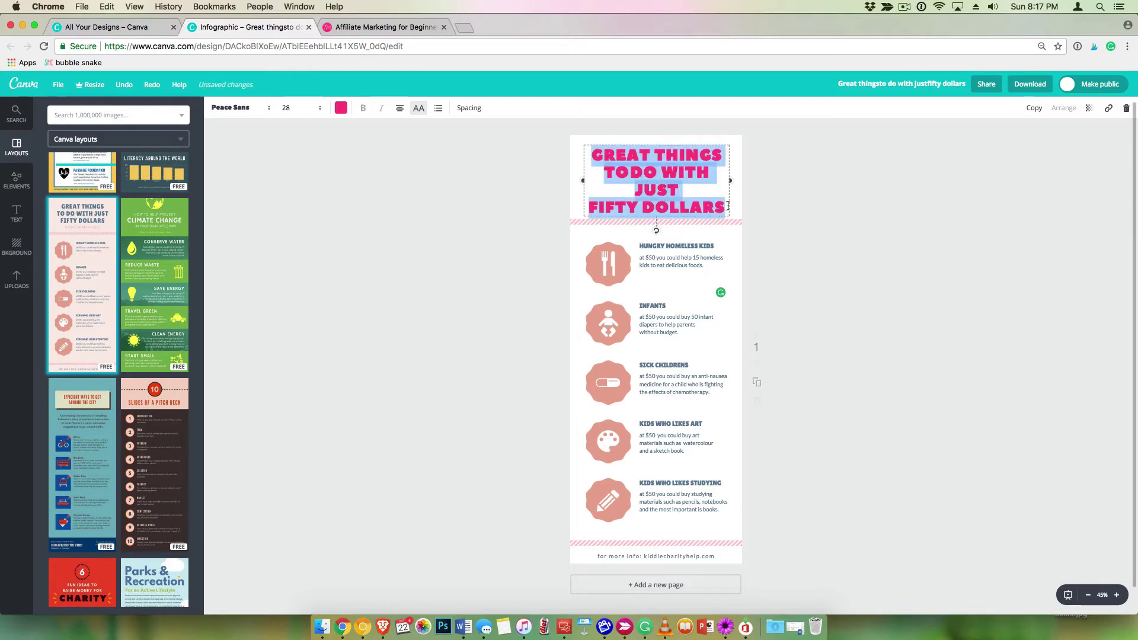
type("AFFIL")
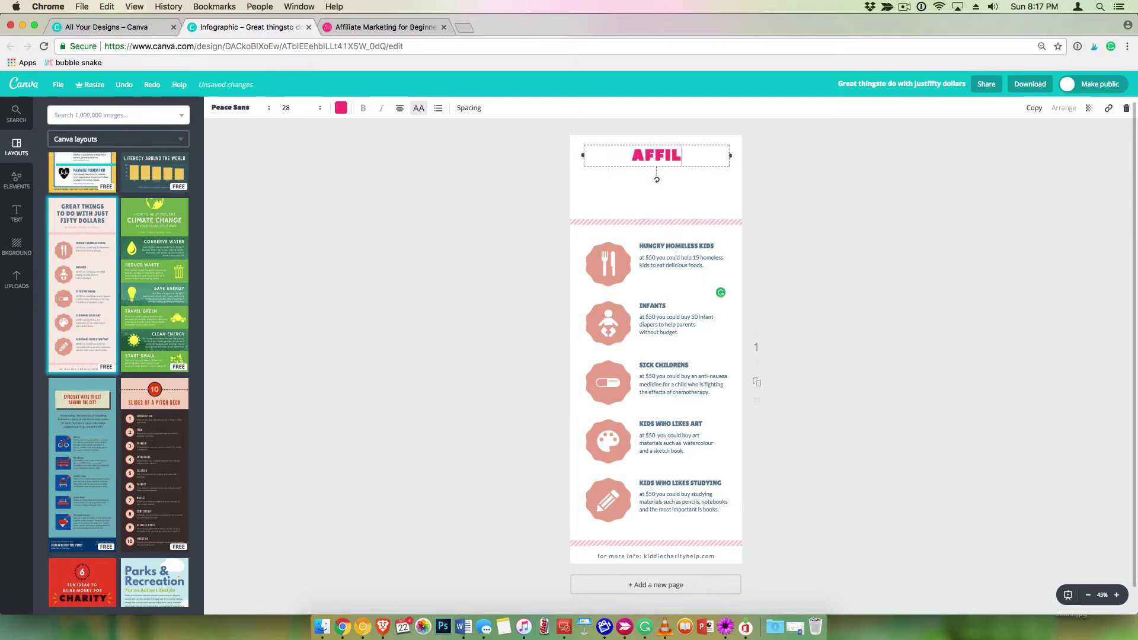
type("IATE")
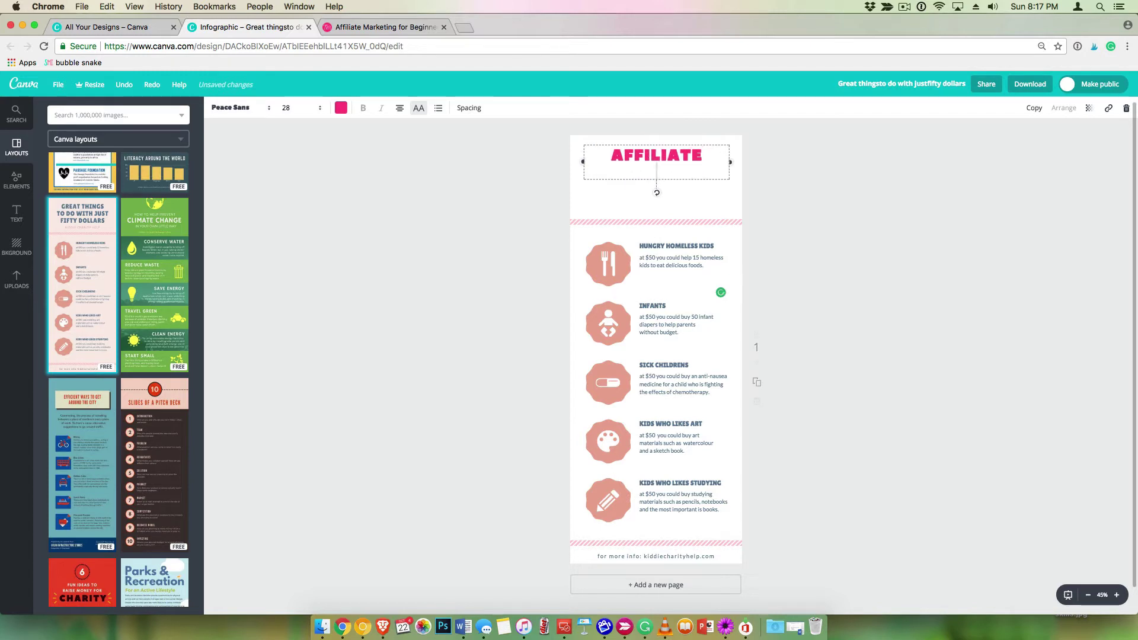
type(" MARKETING")
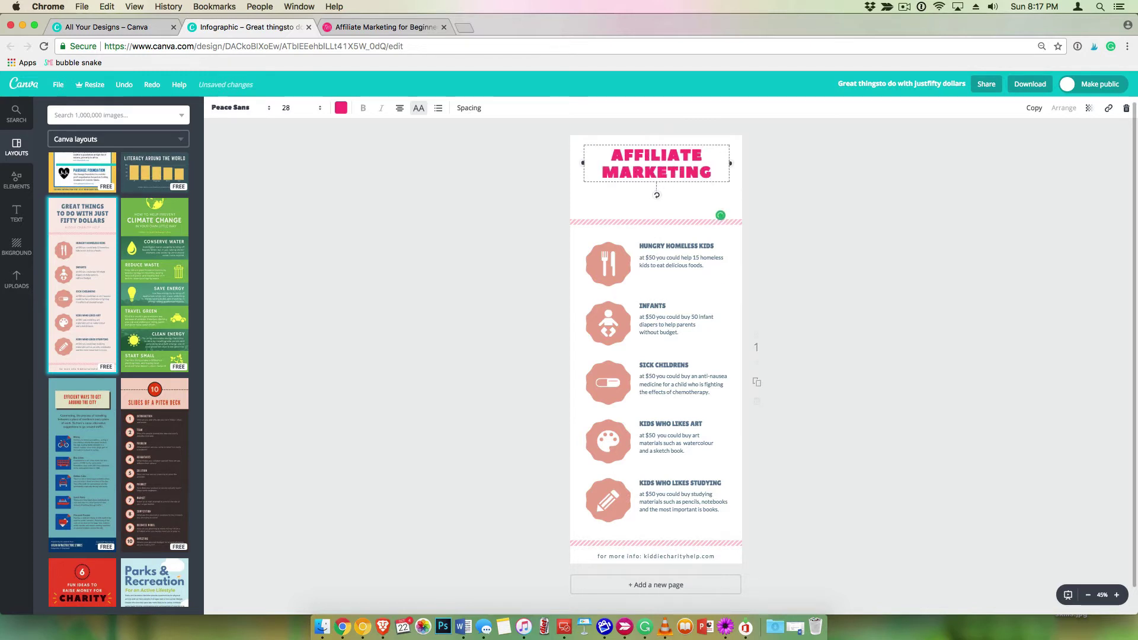
type(" FOR BEG")
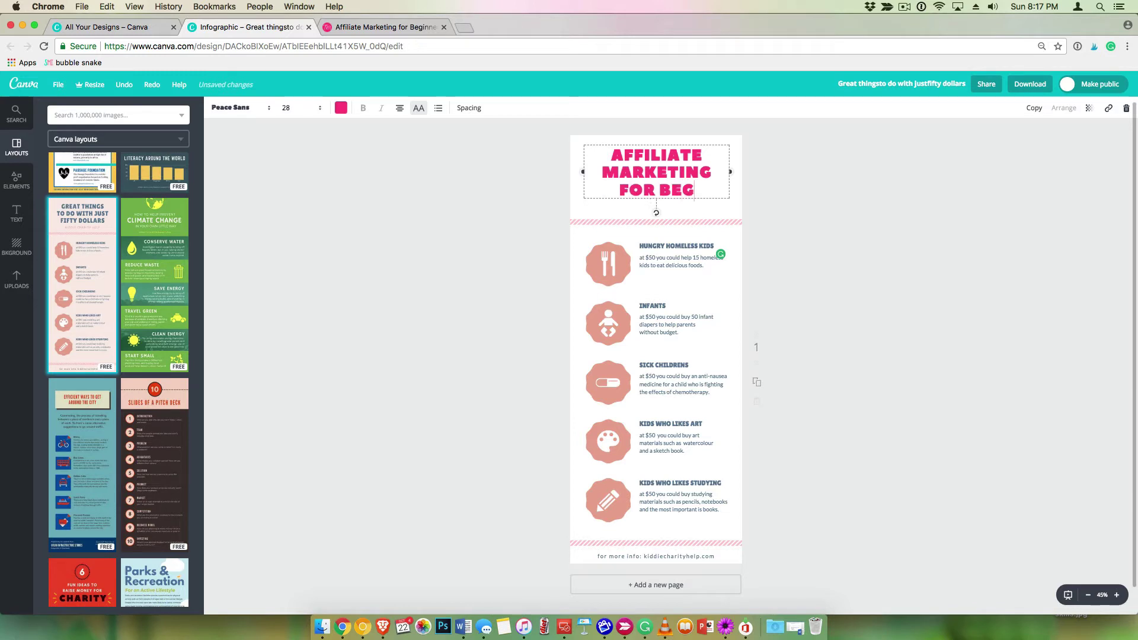
type("INNERS")
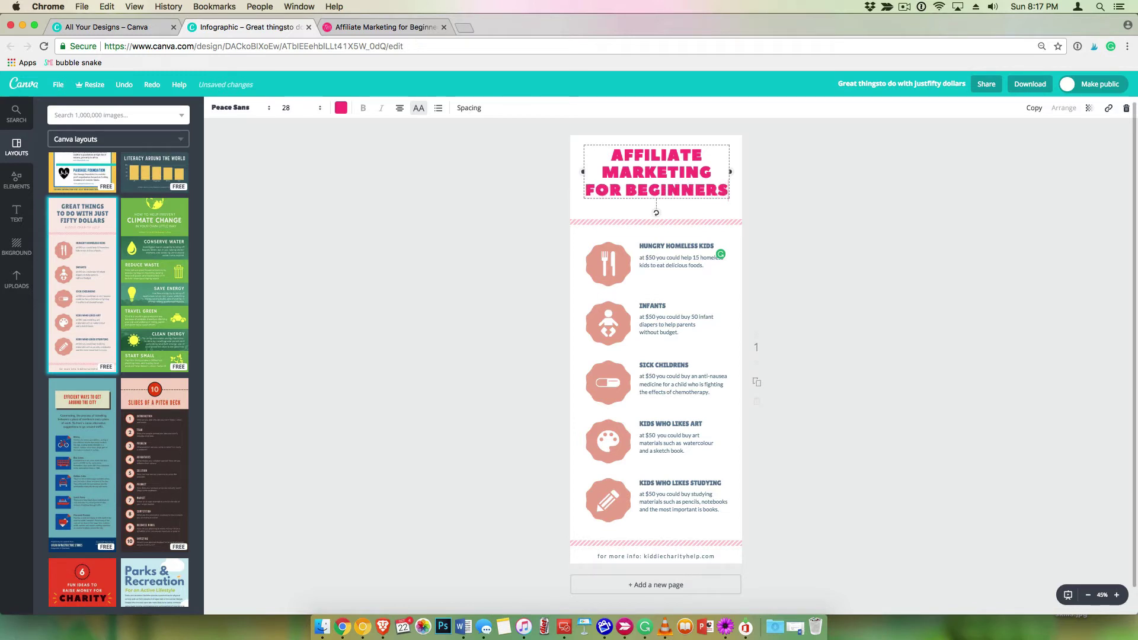
left_click(510, 224)
Set the title's font size to 32 and move the upper striped divider down so it sits just below the title
left_click_drag(680, 165, 680, 166)
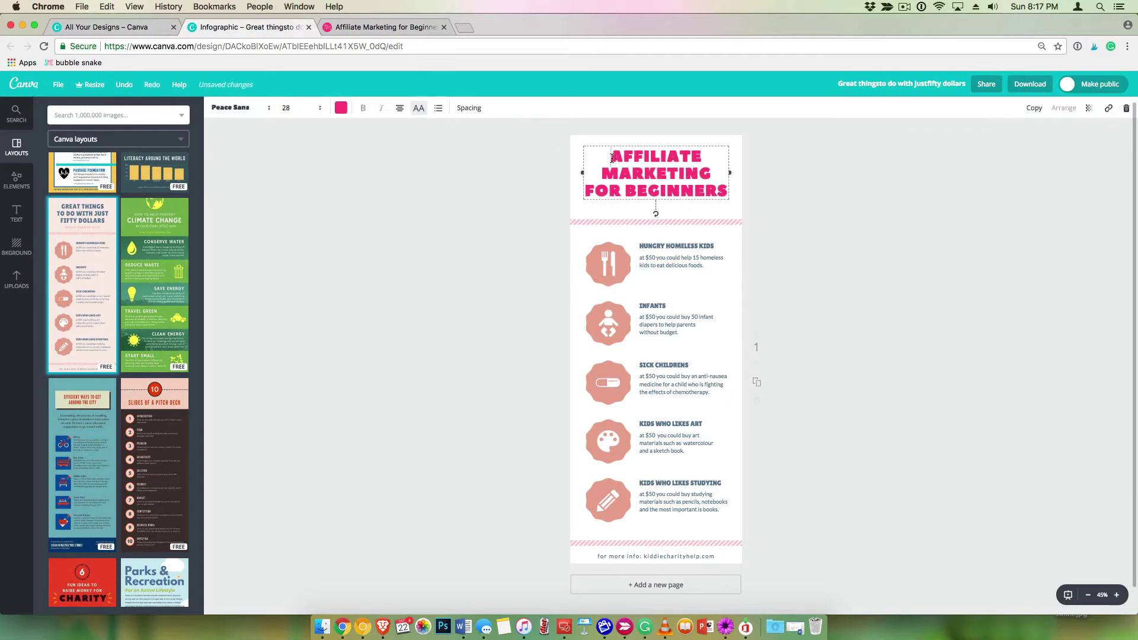
left_click(313, 109)
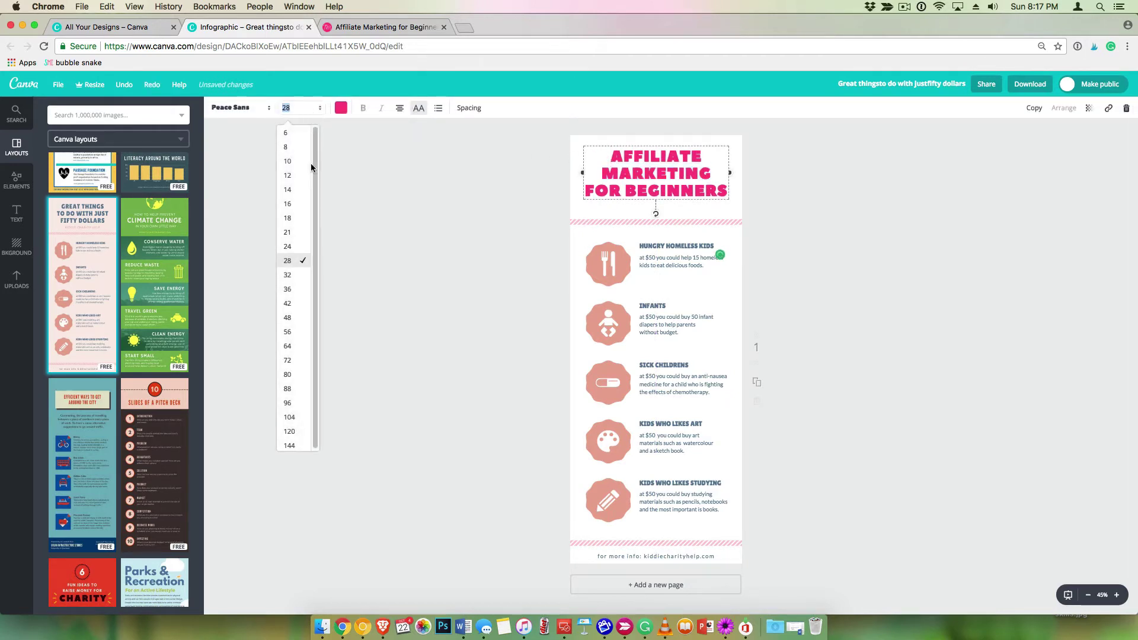
left_click(292, 276)
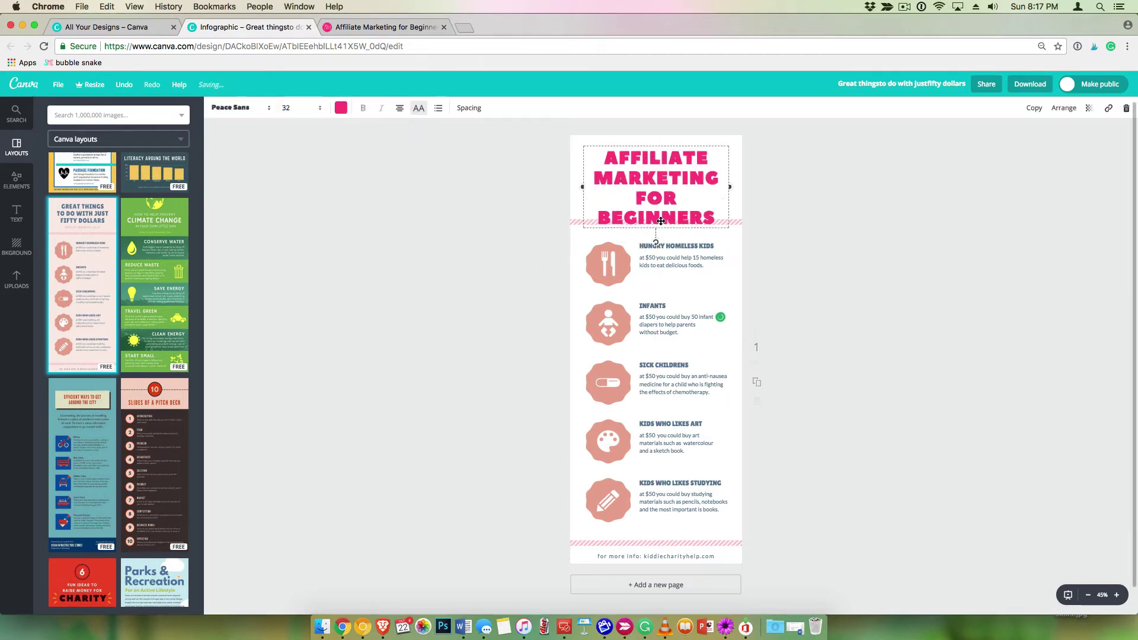
left_click_drag(741, 221, 741, 235)
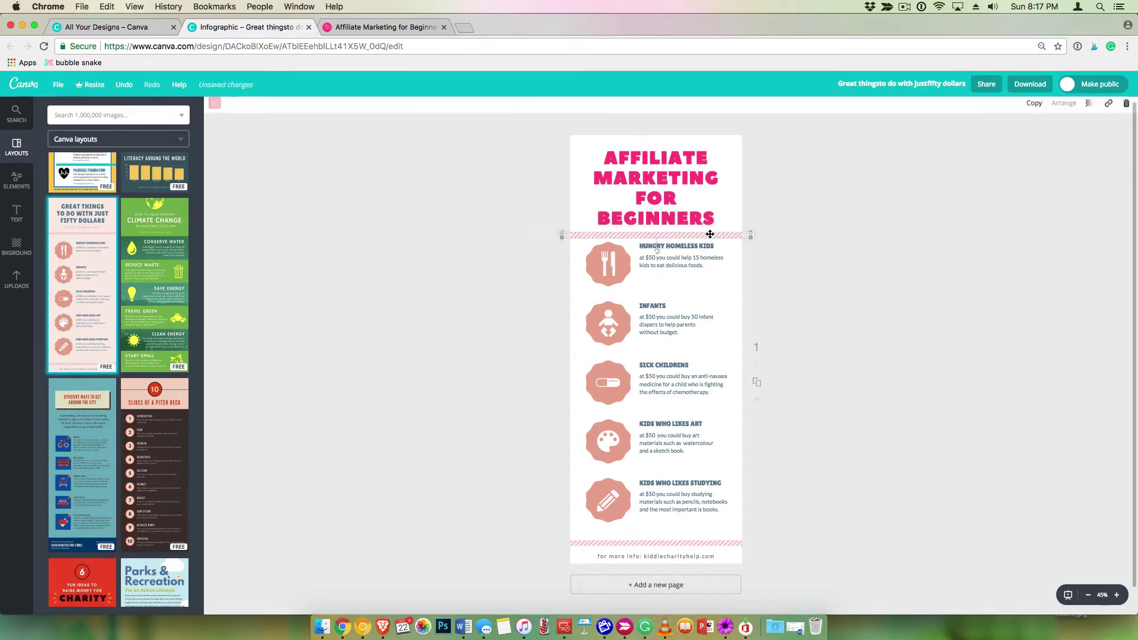
Recolour the upper striped divider mint green with the custom colour code 48e4b
left_click(215, 110)
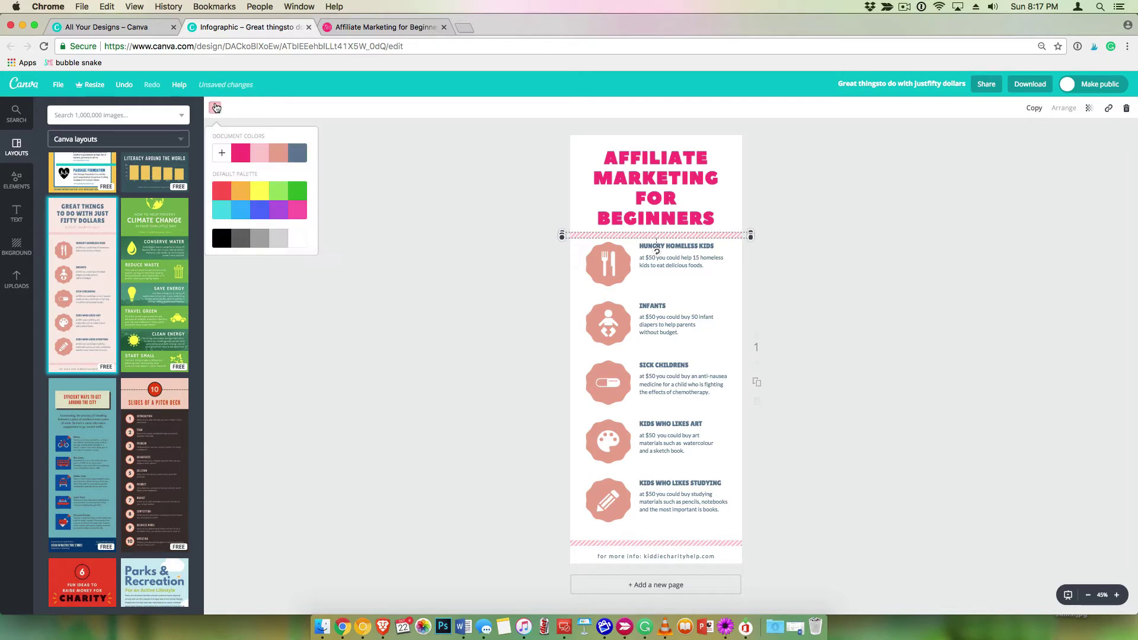
left_click(222, 152)
left_click(309, 282)
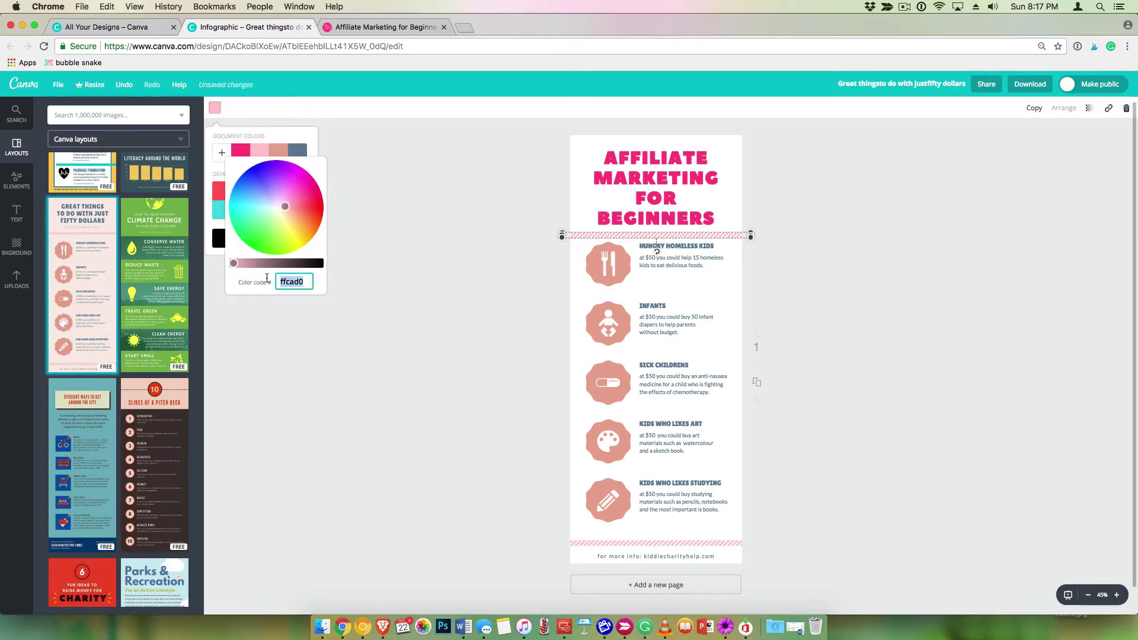
type("4")
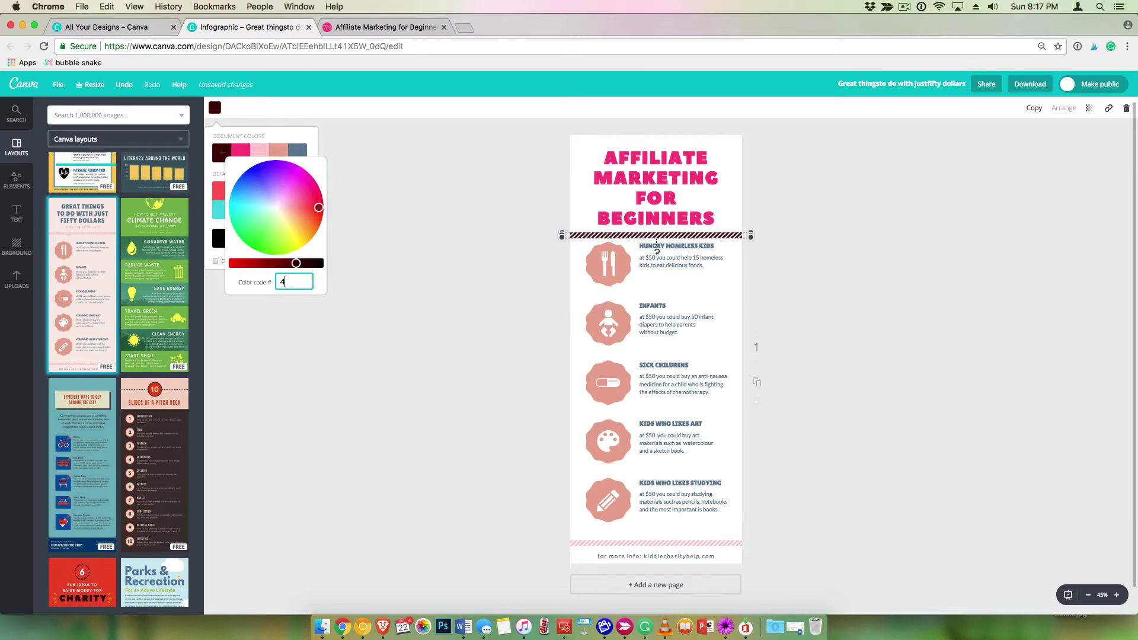
type("8")
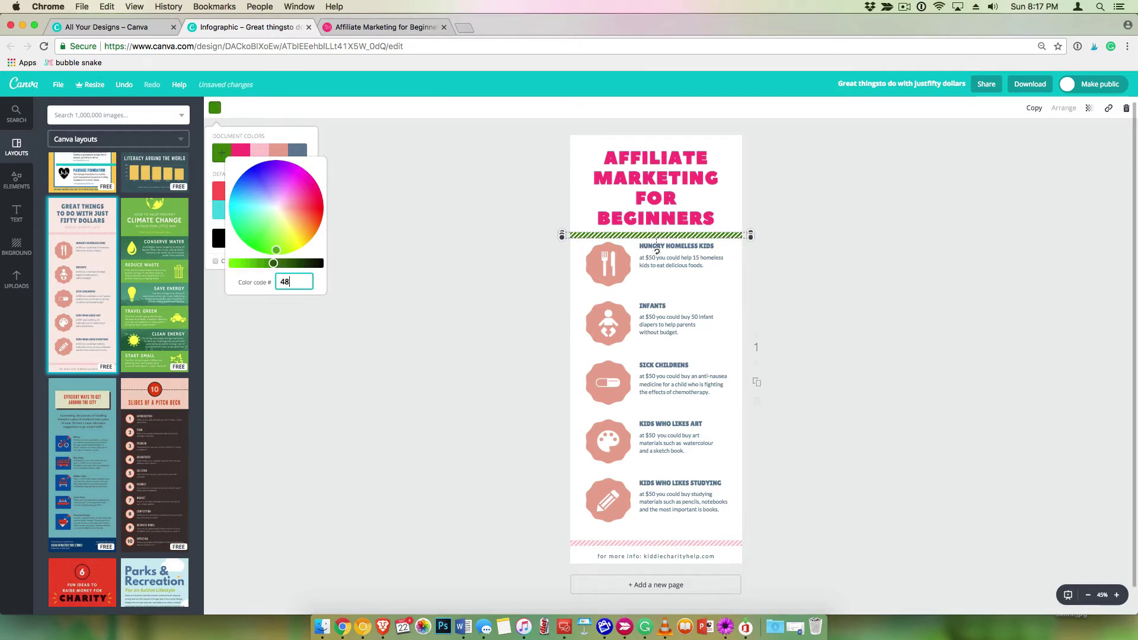
type("e")
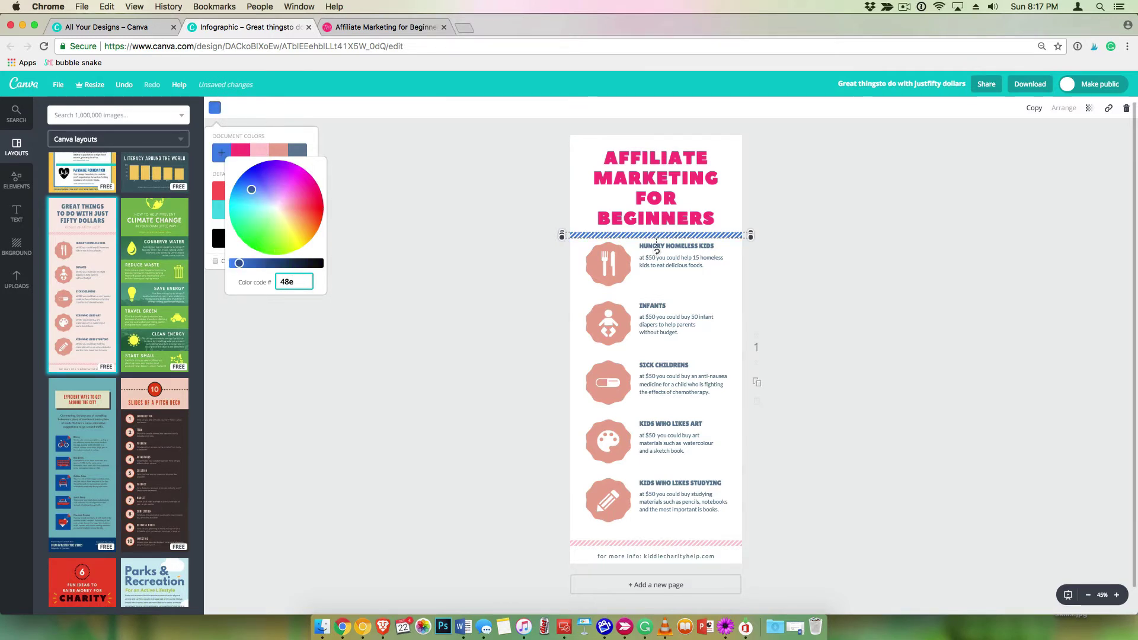
type("4b")
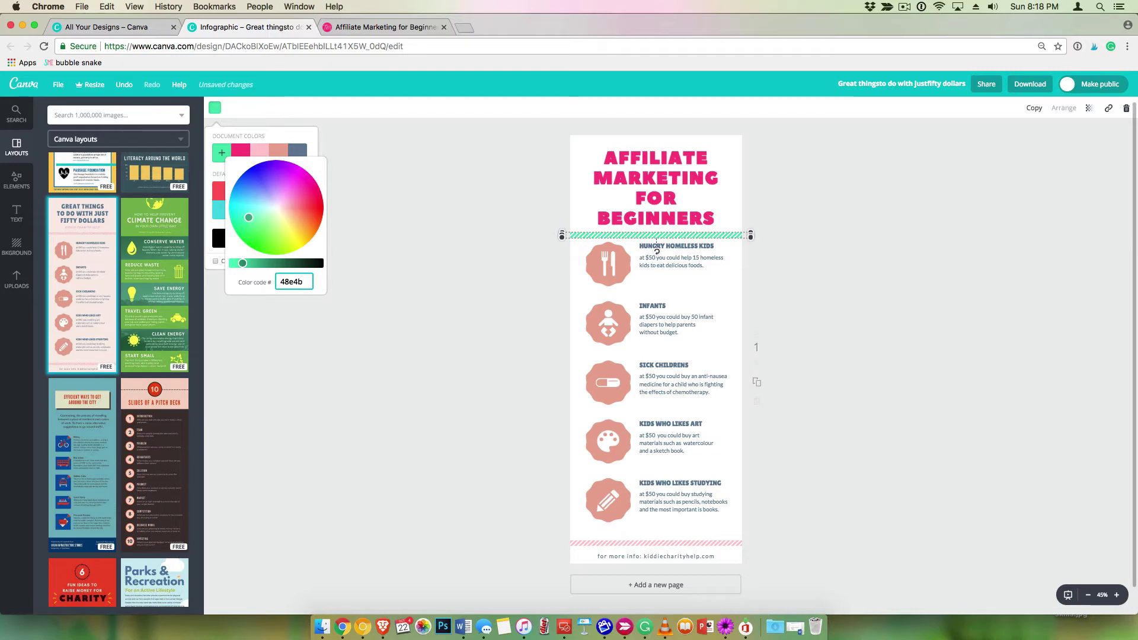
left_click(657, 250)
key("Escape")
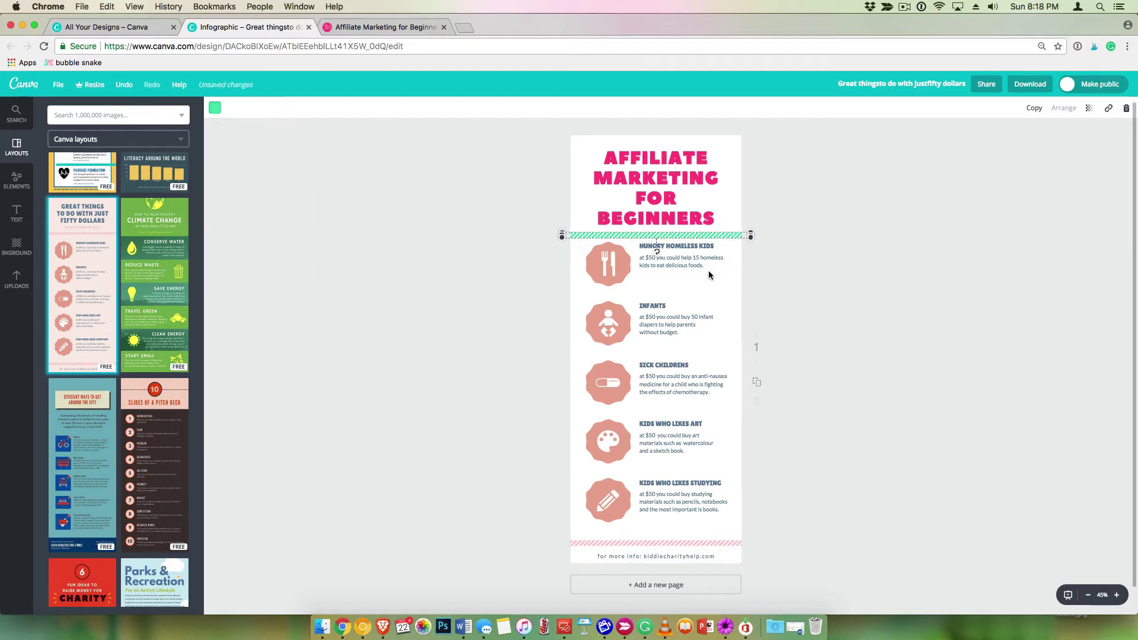
Recolour the badge behind the fork and knife hot pink and the badge behind the baby icon mint green, using the document colours
left_click(613, 271)
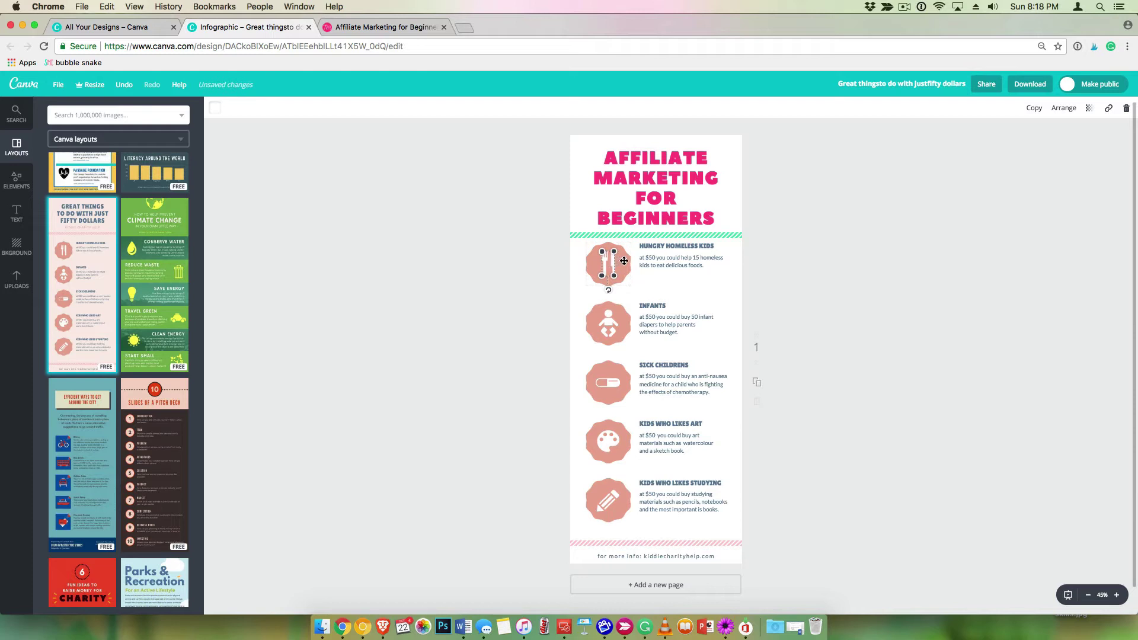
left_click(624, 261)
left_click(215, 107)
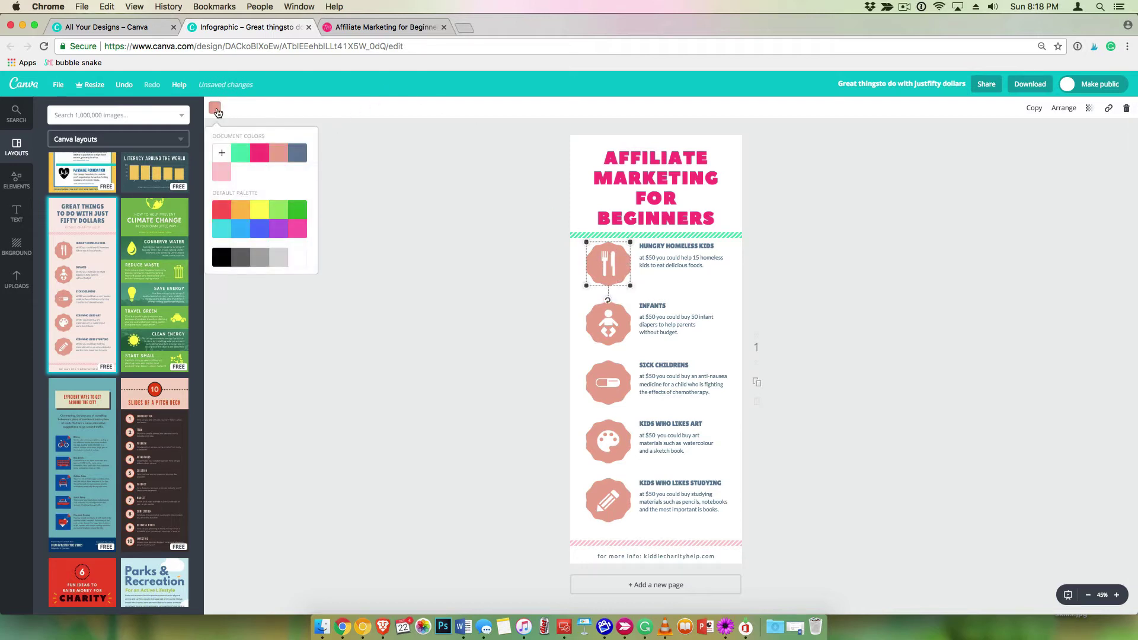
left_click(258, 154)
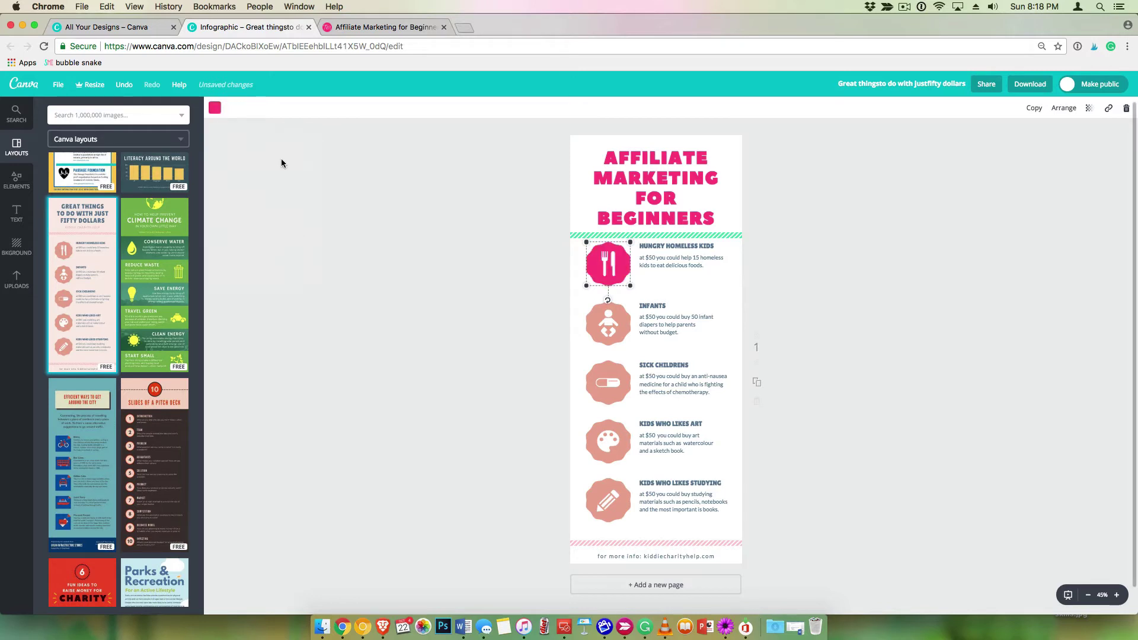
left_click(623, 316)
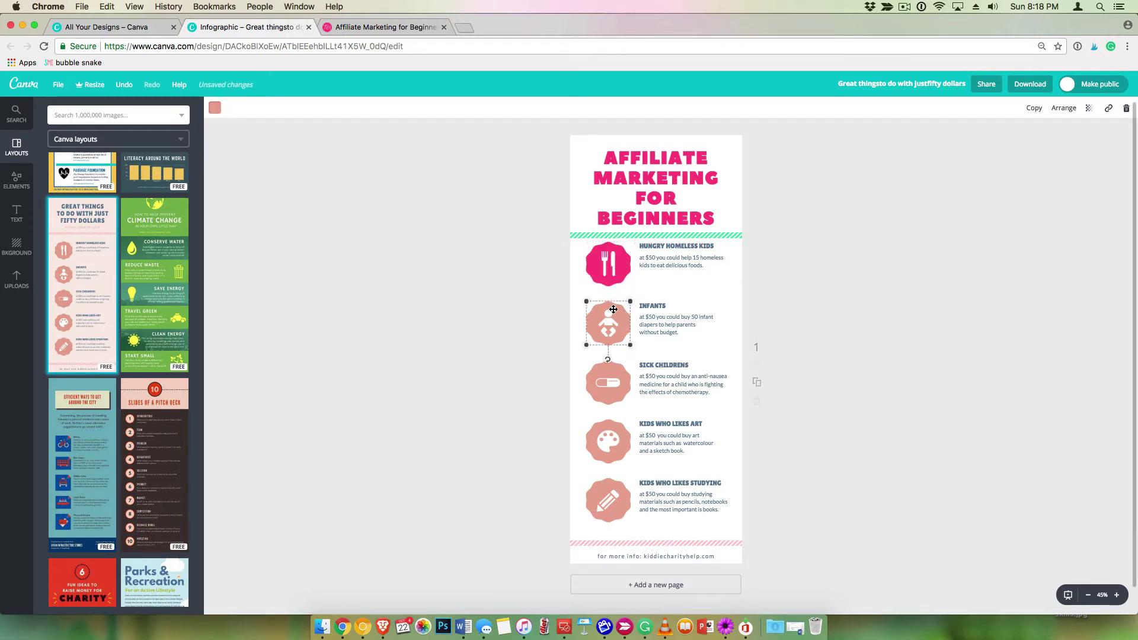
left_click(216, 109)
left_click(237, 159)
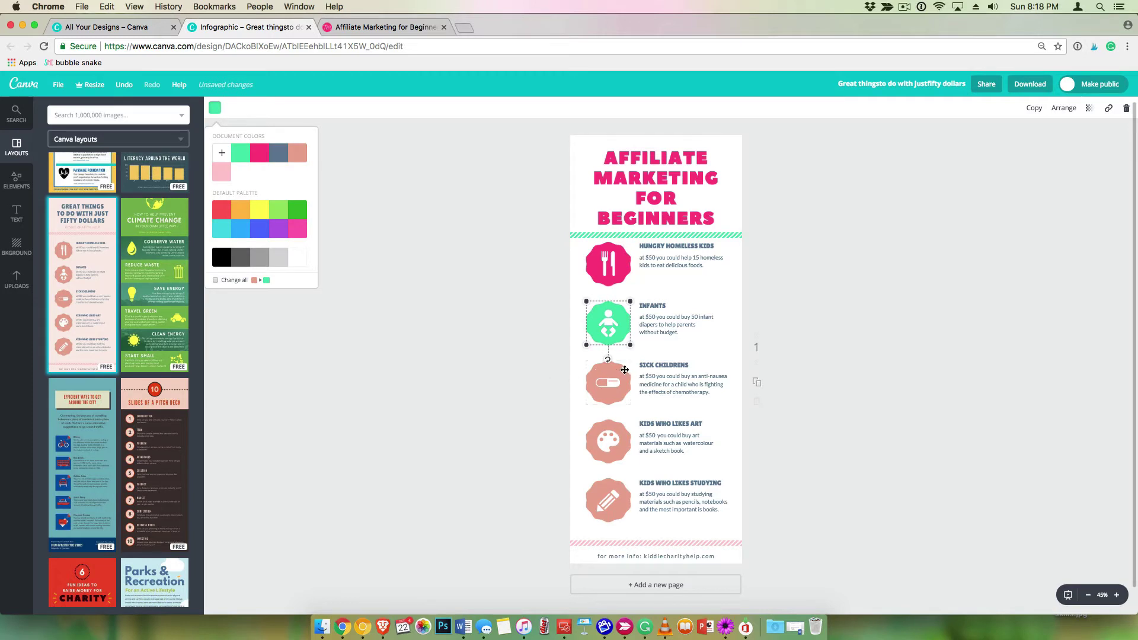
Recolour the badge behind the pill icon hot pink and the badge behind the paint palette mint green
left_click(608, 383)
left_click(215, 108)
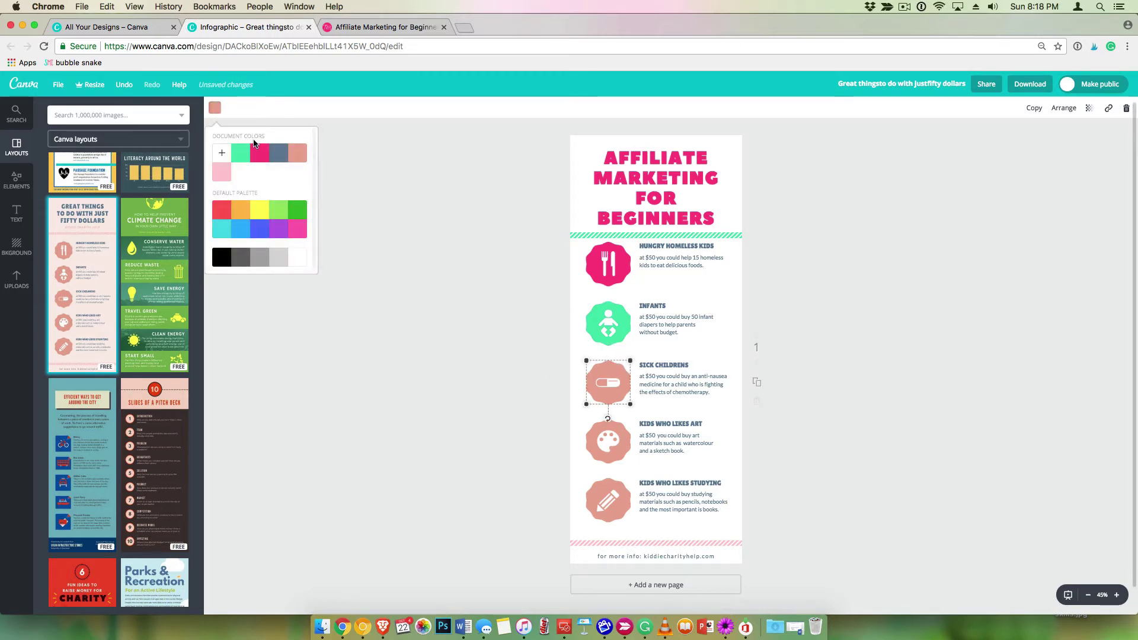
left_click(259, 153)
key("Escape")
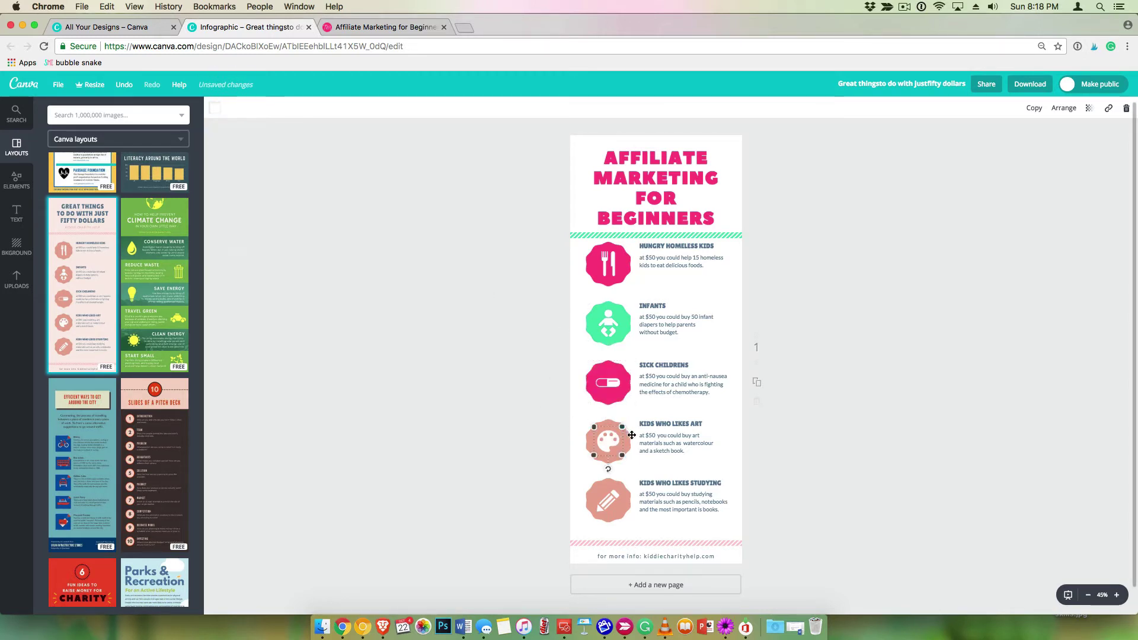
left_click(630, 439)
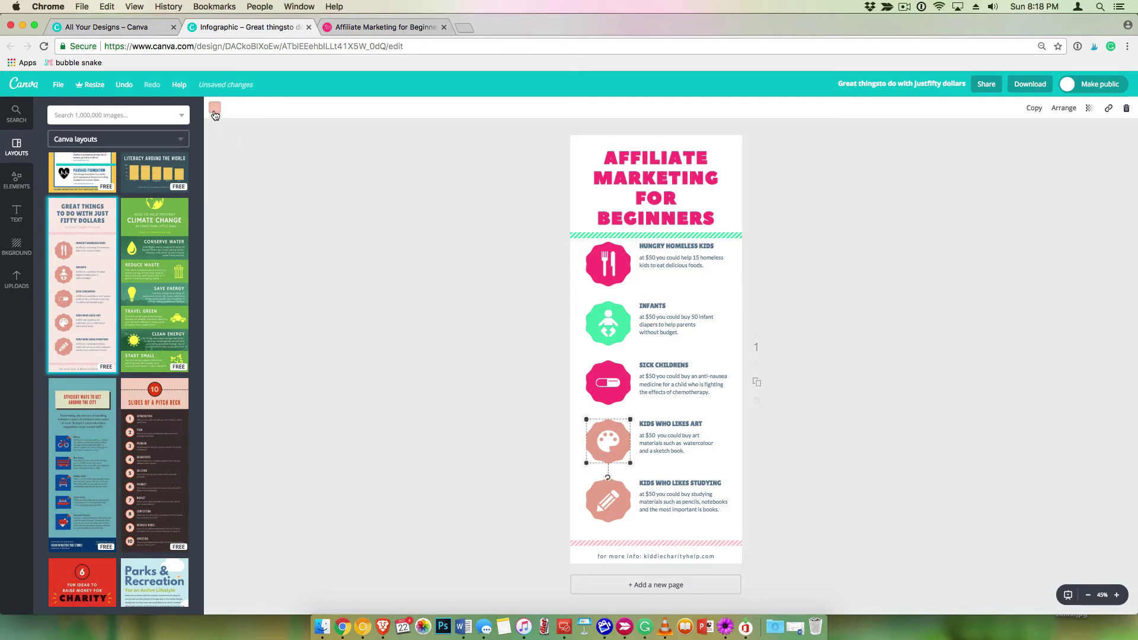
left_click(215, 108)
left_click(244, 155)
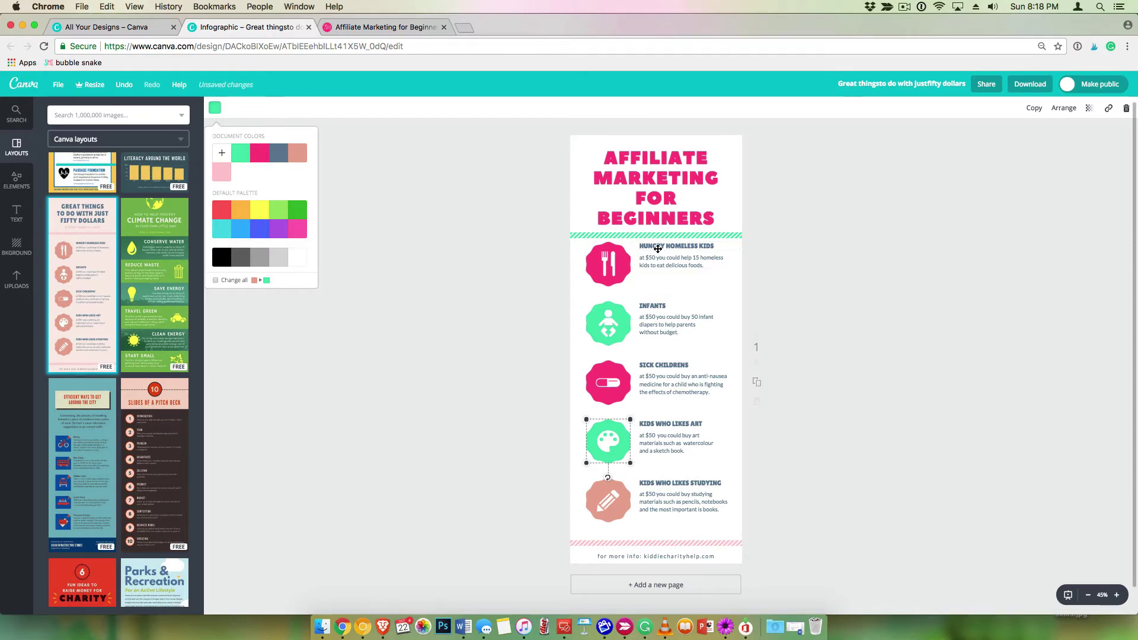
Look up the first tip's heading in the Affiliate Marketing for Beginners blog post and return to the infographic
left_click(375, 28)
scroll(198, 272, "up", 5)
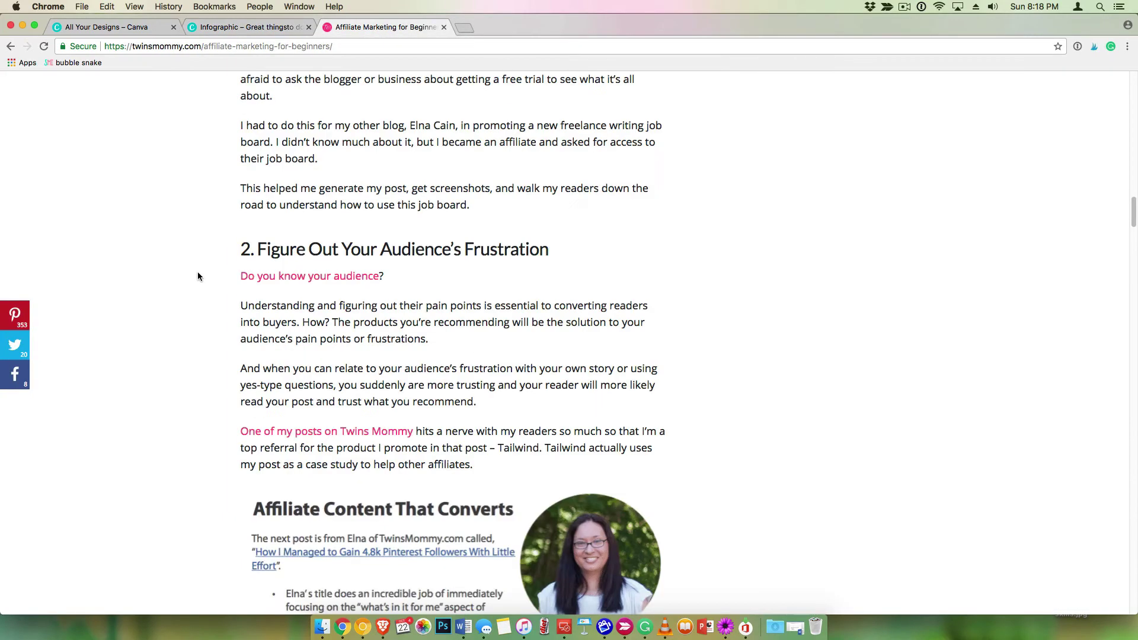
scroll(197, 271, "up", 15)
scroll(197, 271, "down", 10)
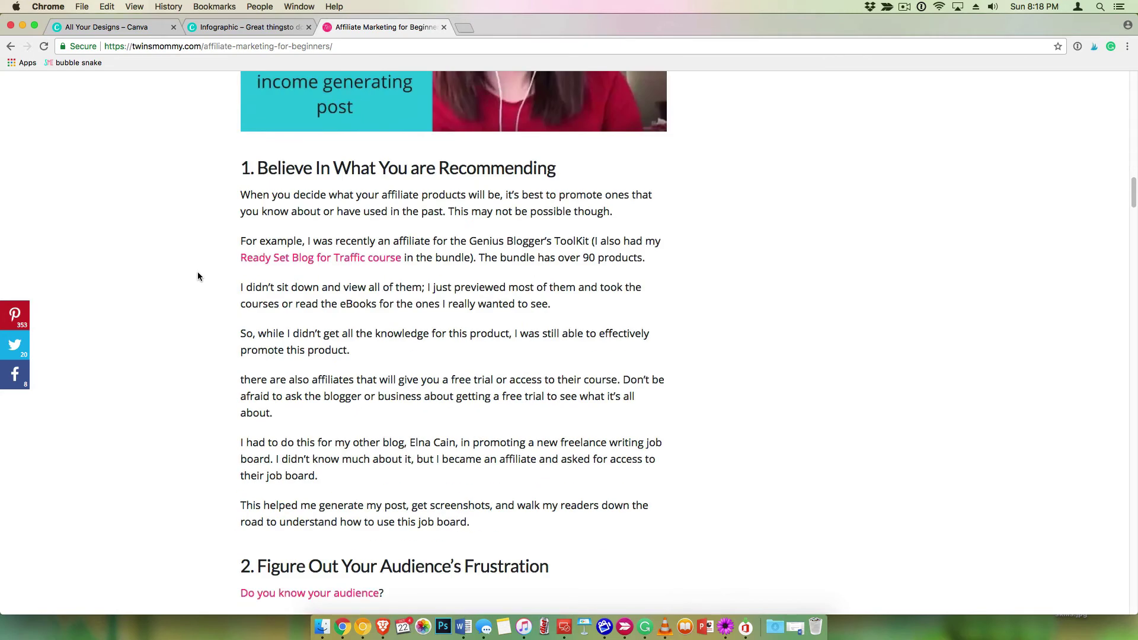
left_click(245, 27)
Set the "HUNGRY HOMELESS KIDS" heading's font to Peace Sans and its colour to black
left_click(680, 244)
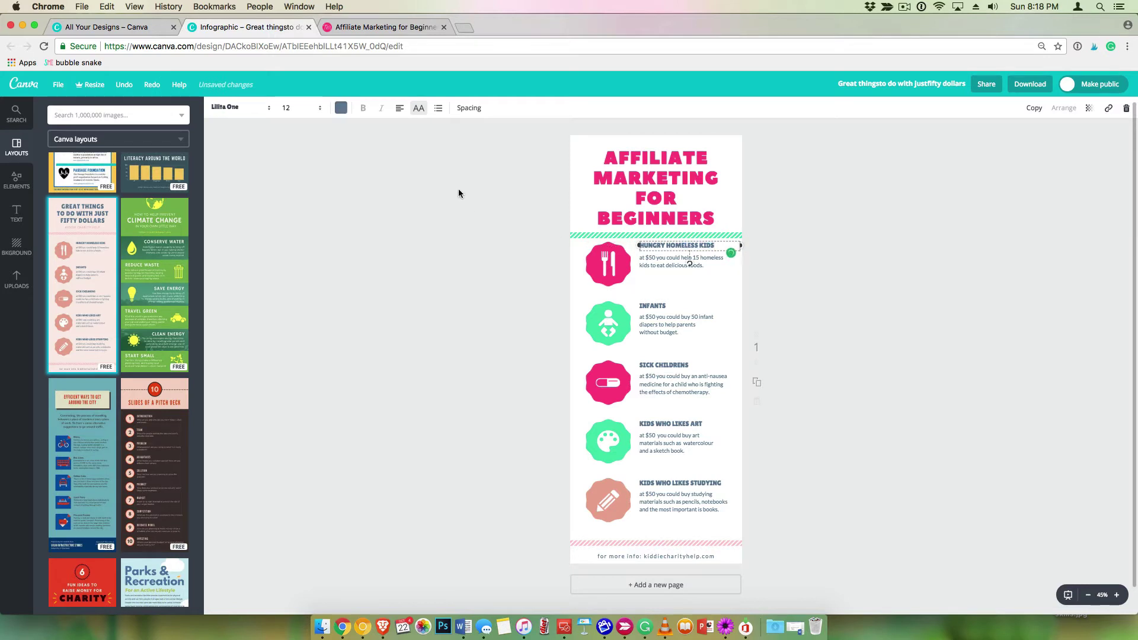
left_click(247, 110)
left_click(253, 181)
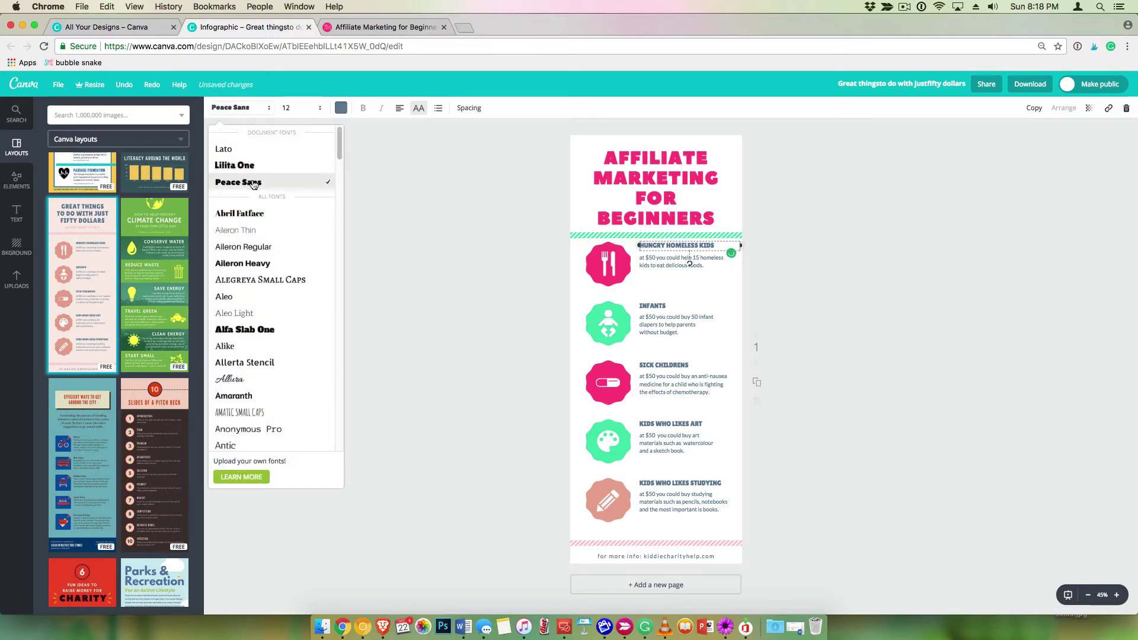
left_click(340, 109)
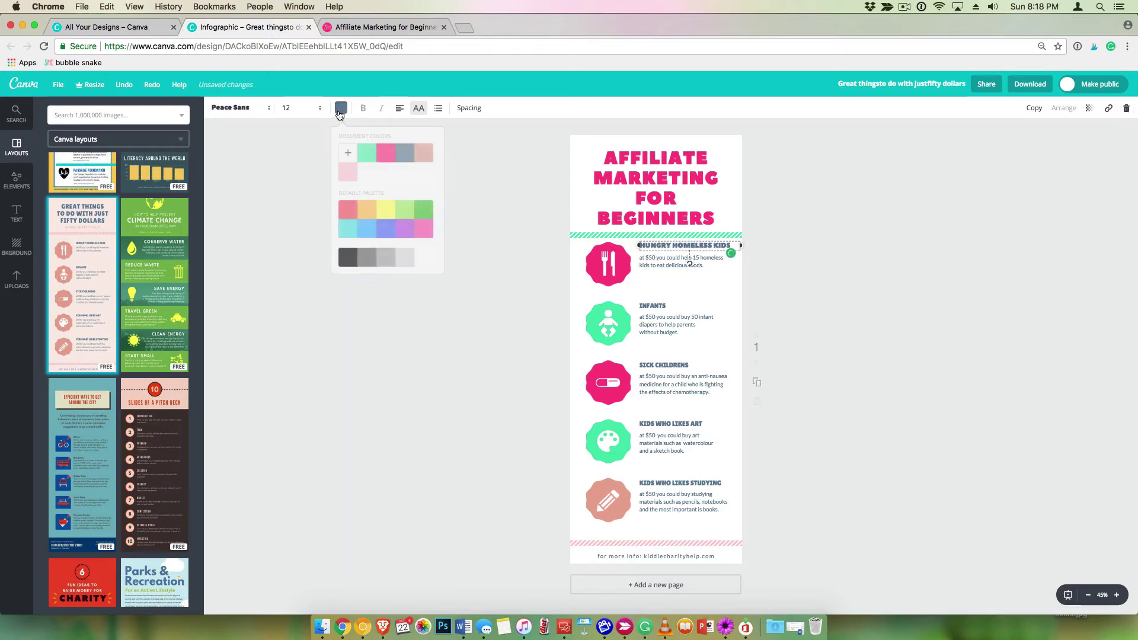
left_click(348, 257)
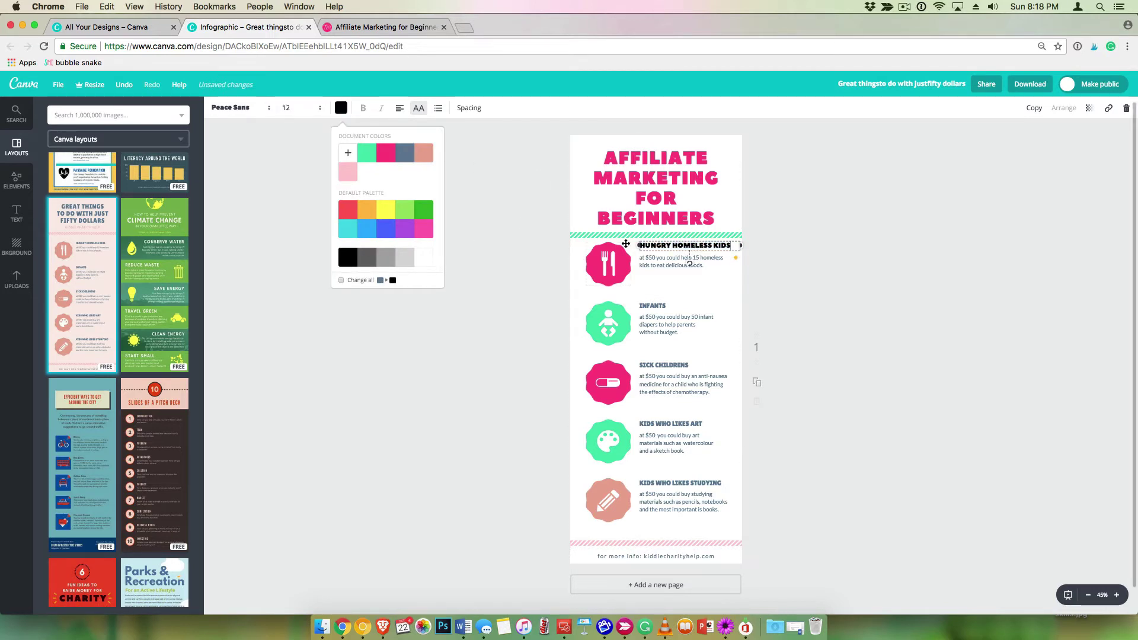
Replace the first section heading's wording with "BELIEVE IN WHAT YOU'RE RECOMMENDING"
left_click_drag(707, 244, 636, 240)
key("BackSpace")
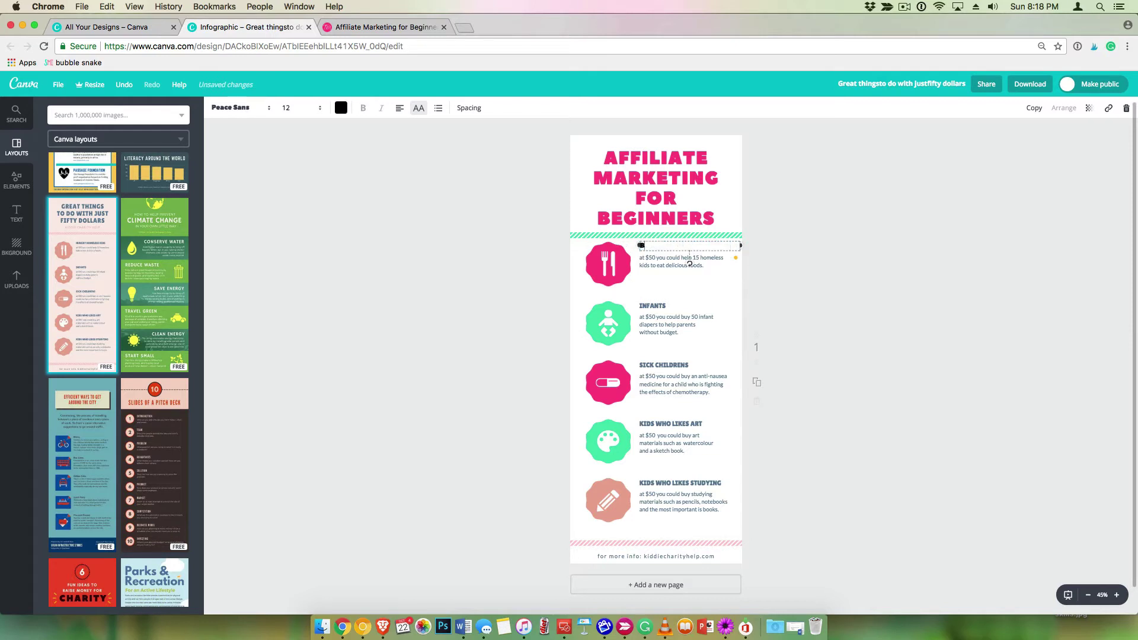
type("BELIEVE IN WHAT YOU'RE RECOMMENDING")
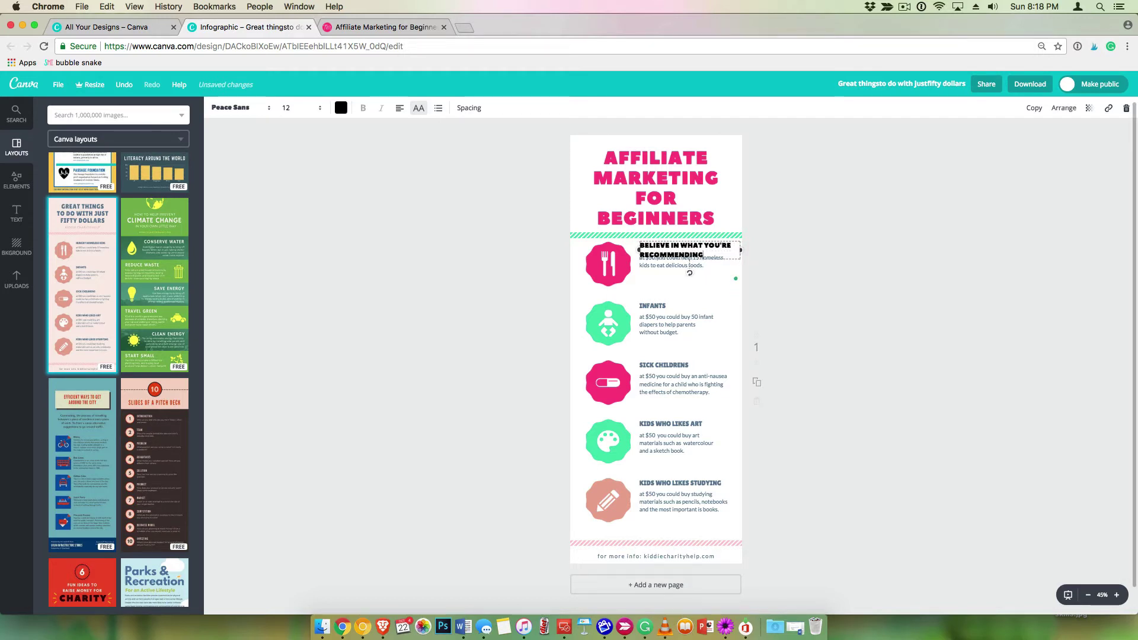
Try the first section heading at font size 14 and set it back to 12
left_click(289, 113)
left_click(290, 188)
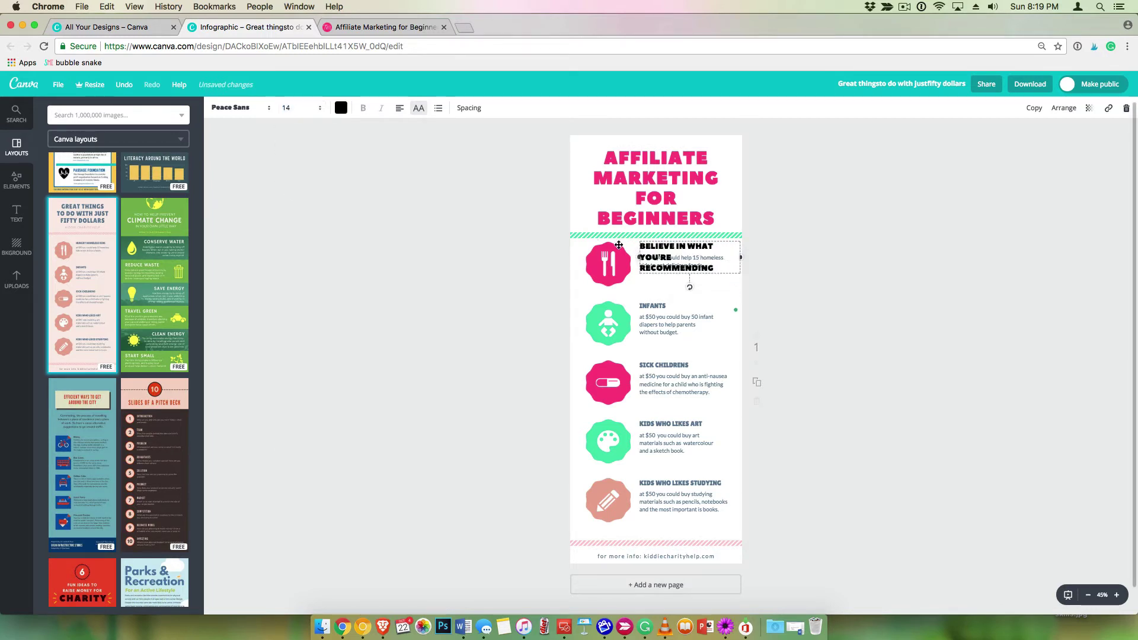
left_click(287, 108)
left_click(288, 175)
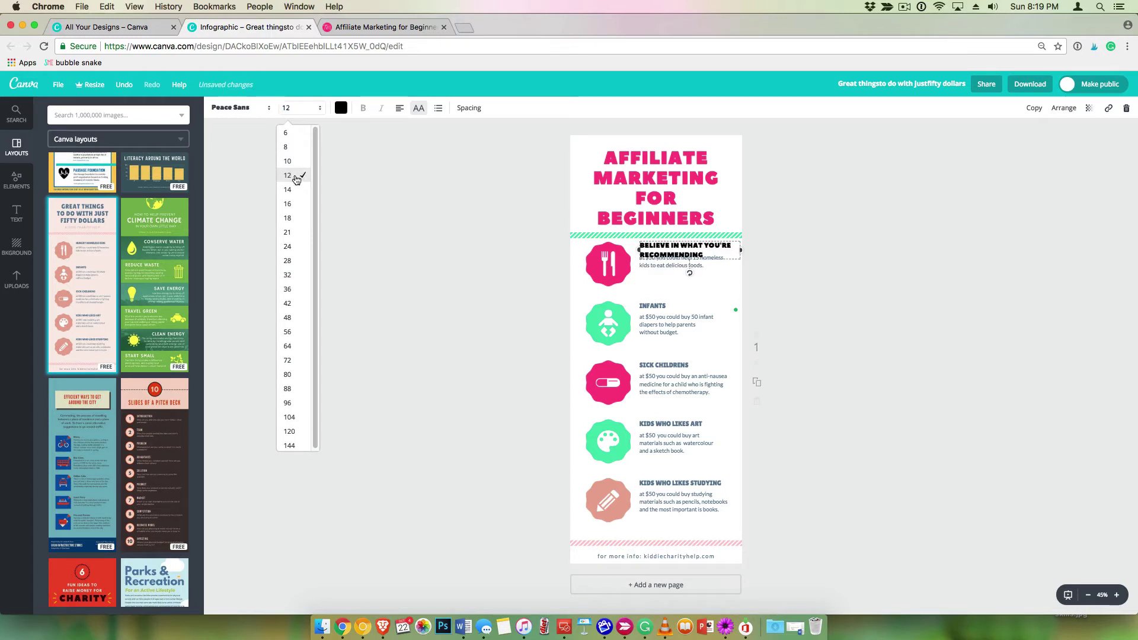
Place the first heading closer to its badge with its description below, widen its text box slightly and set its font size to 14
left_click_drag(672, 268, 630, 252)
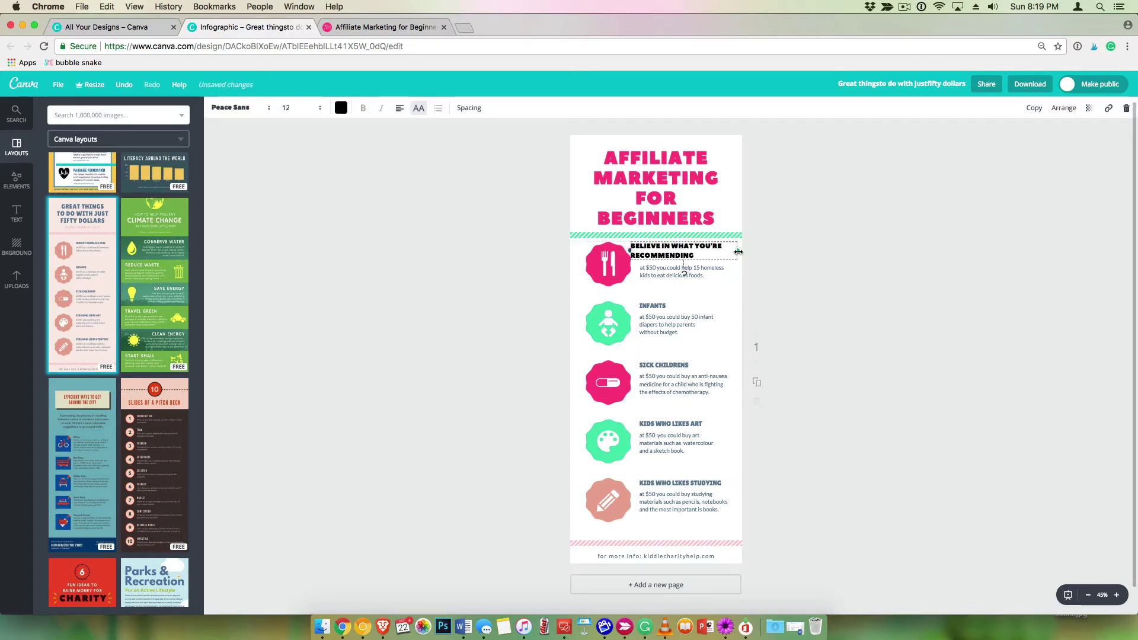
left_click_drag(738, 251, 741, 252)
left_click(290, 108)
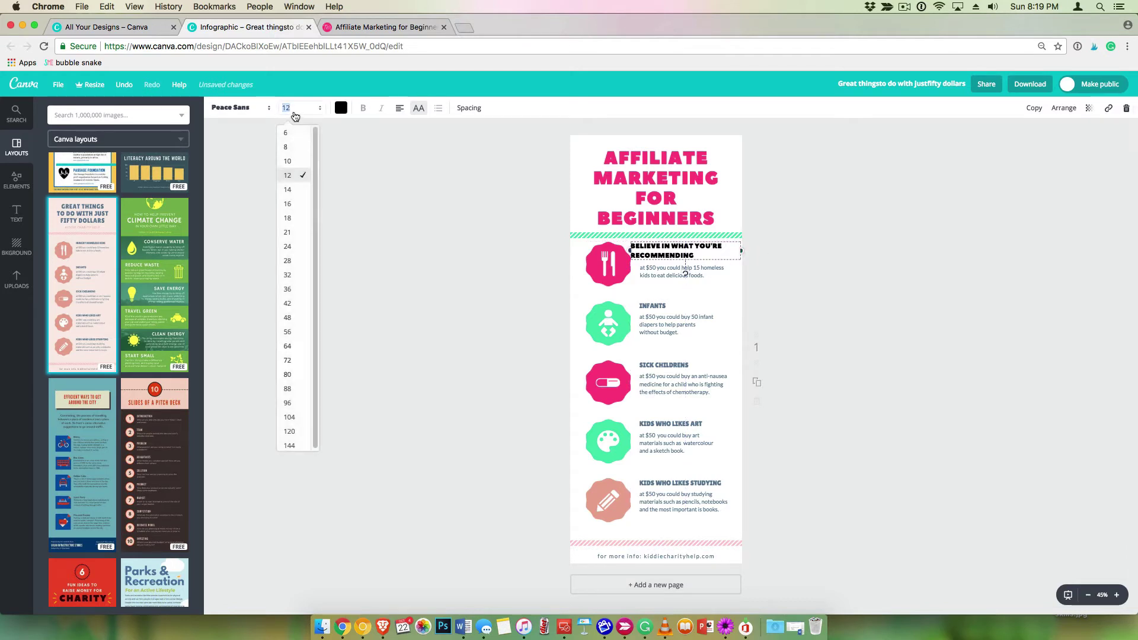
left_click(300, 193)
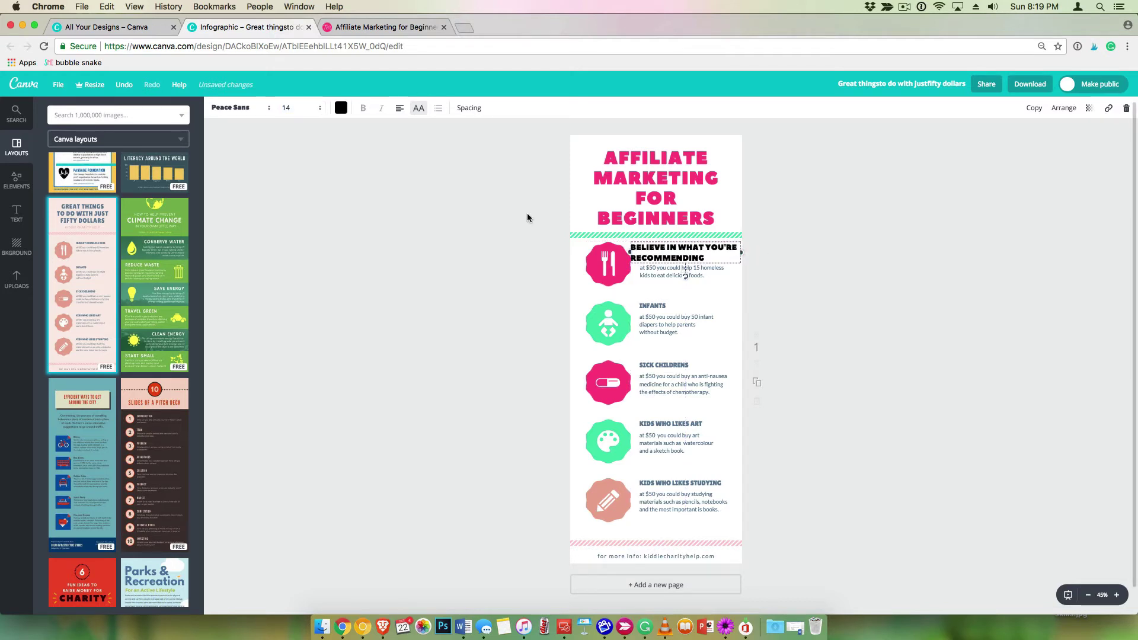
left_click(475, 246)
left_click_drag(681, 253, 684, 252)
Try to move only the first pink badge farther away from its heading
mouse_move(595, 252)
left_mouse_down()
mouse_move(585, 252)
mouse_move(594, 256)
left_mouse_up()
left_click(570, 252)
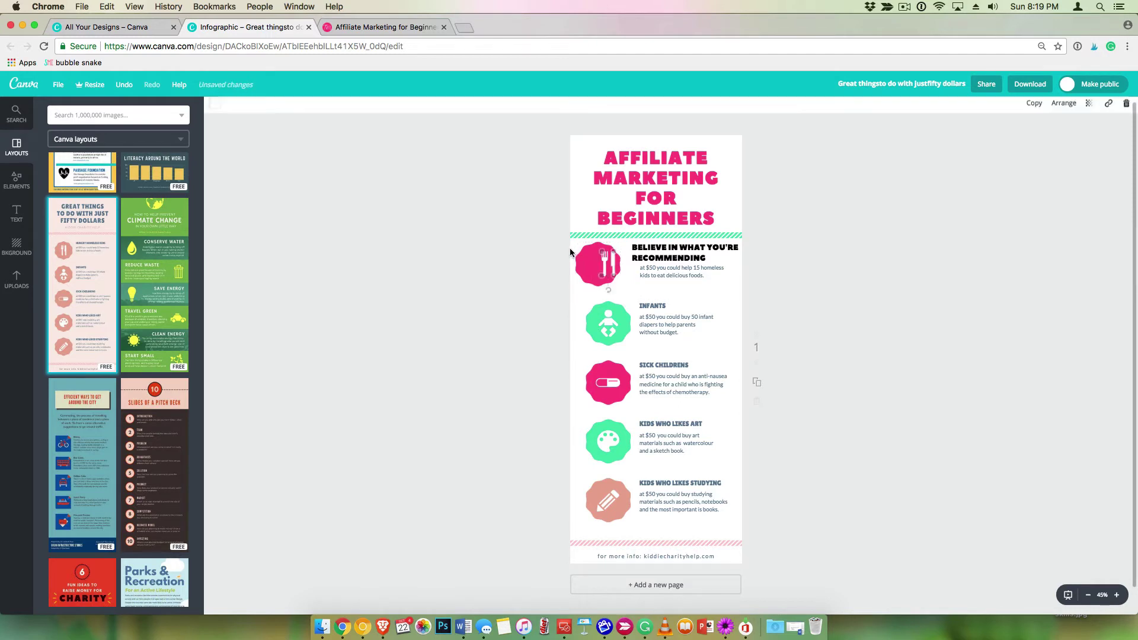
left_click_drag(571, 252, 593, 261)
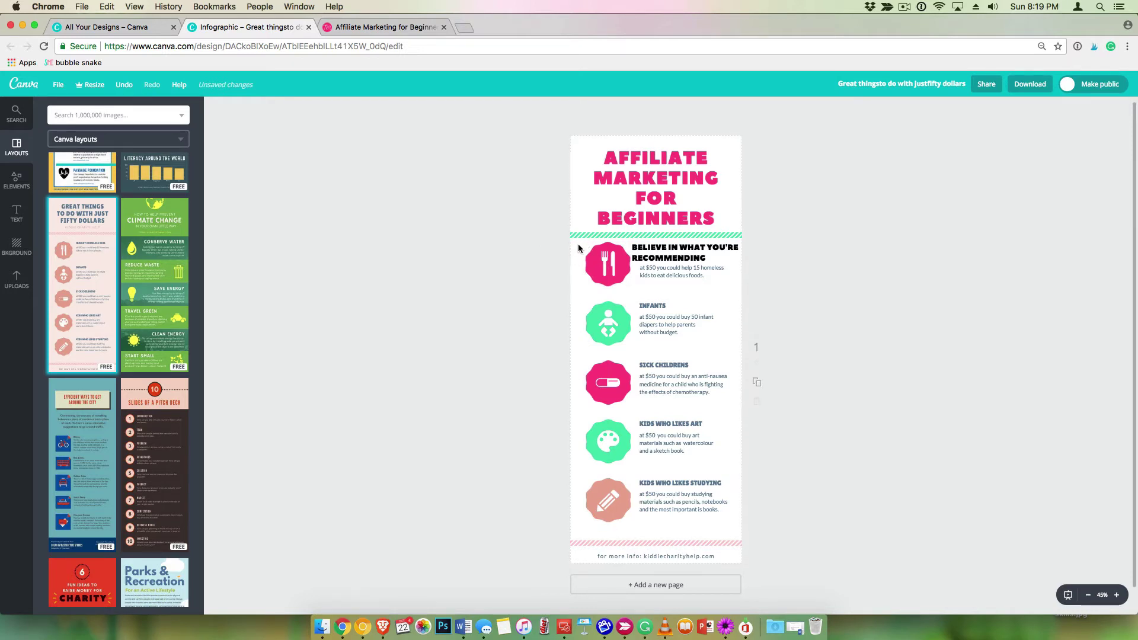
Select all five badges together with their icons and shift them toward the infographic's left edge
left_click_drag(578, 243, 612, 507)
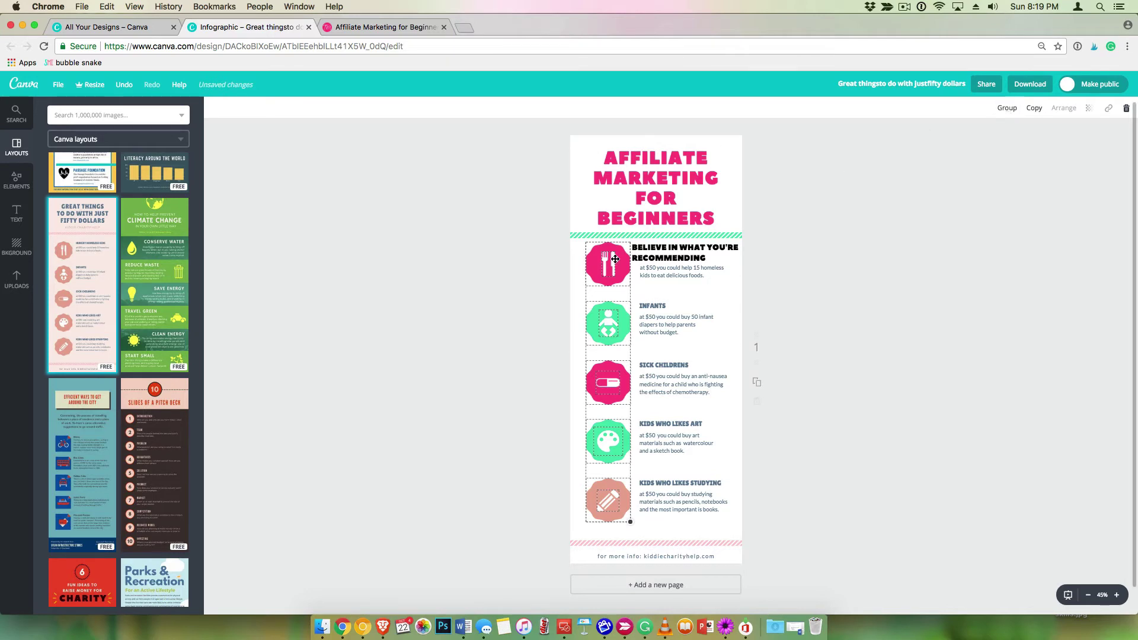
left_click_drag(616, 255, 606, 255)
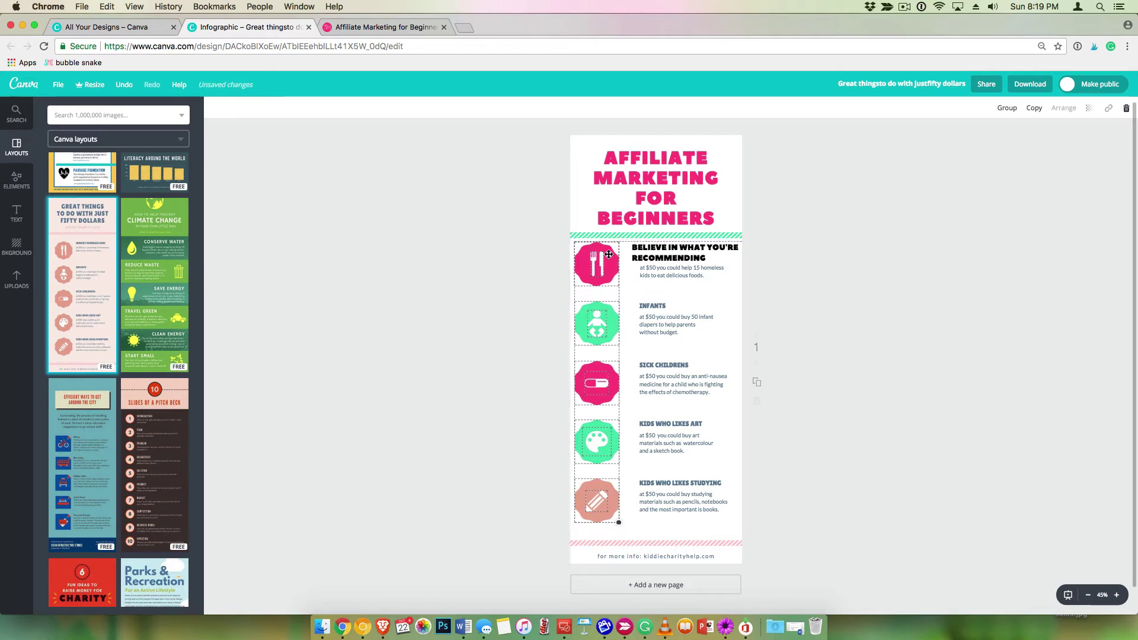
left_click(554, 272)
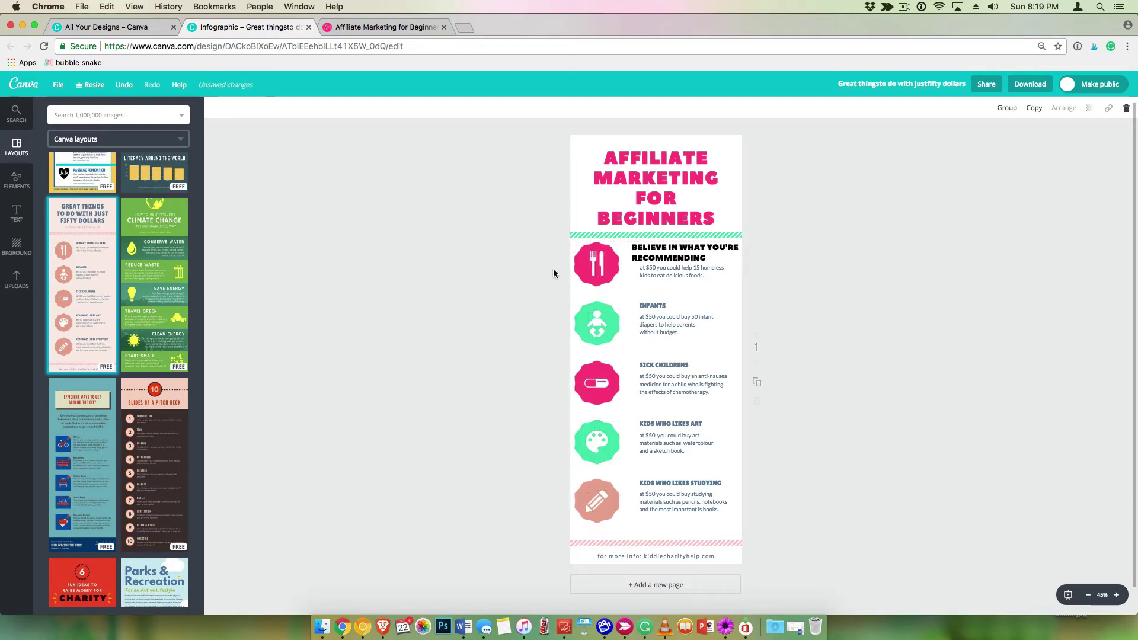
Delete the white fork and knife, baby, pill, palette and pencil icons, keeping the five coloured badges
left_click(579, 251)
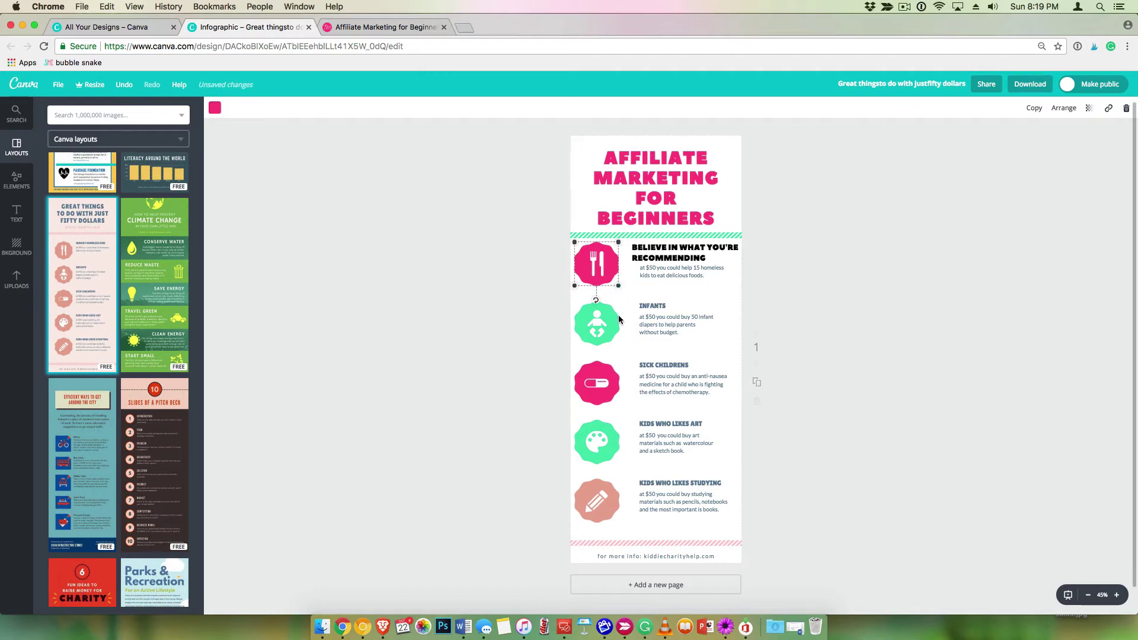
left_click(601, 265)
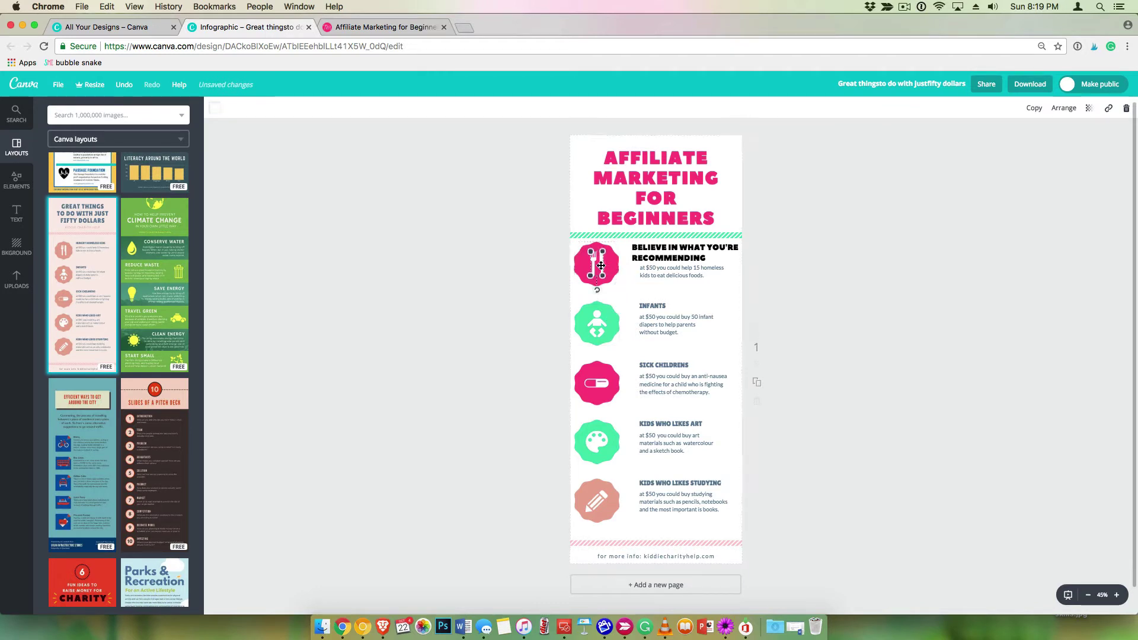
left_click(1126, 109)
left_click(593, 324)
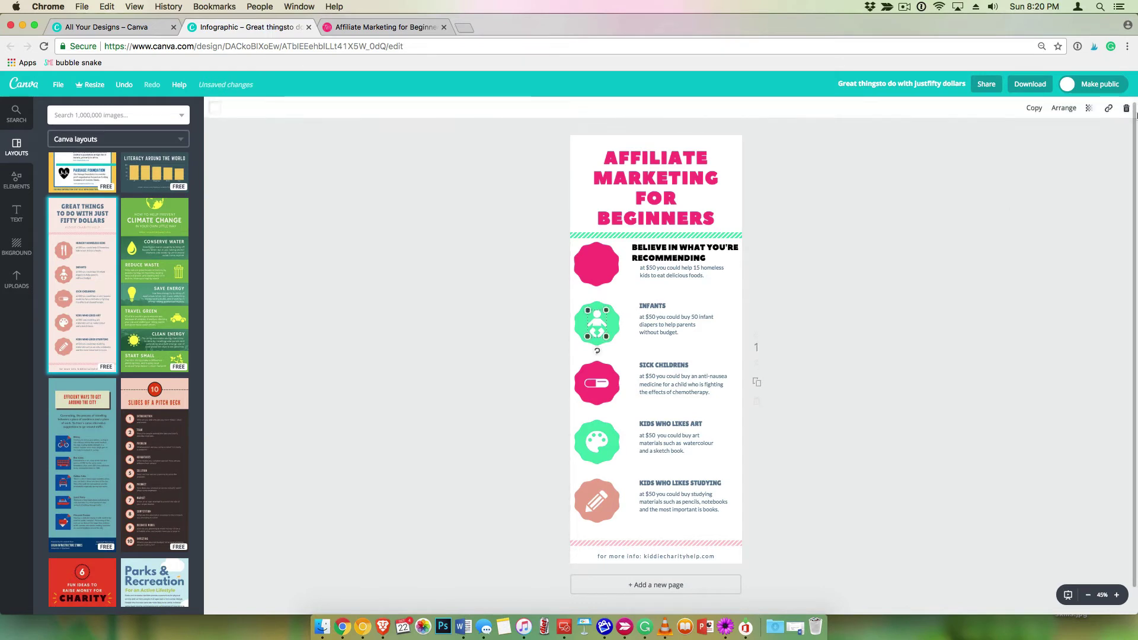
key("Delete")
left_click(588, 386)
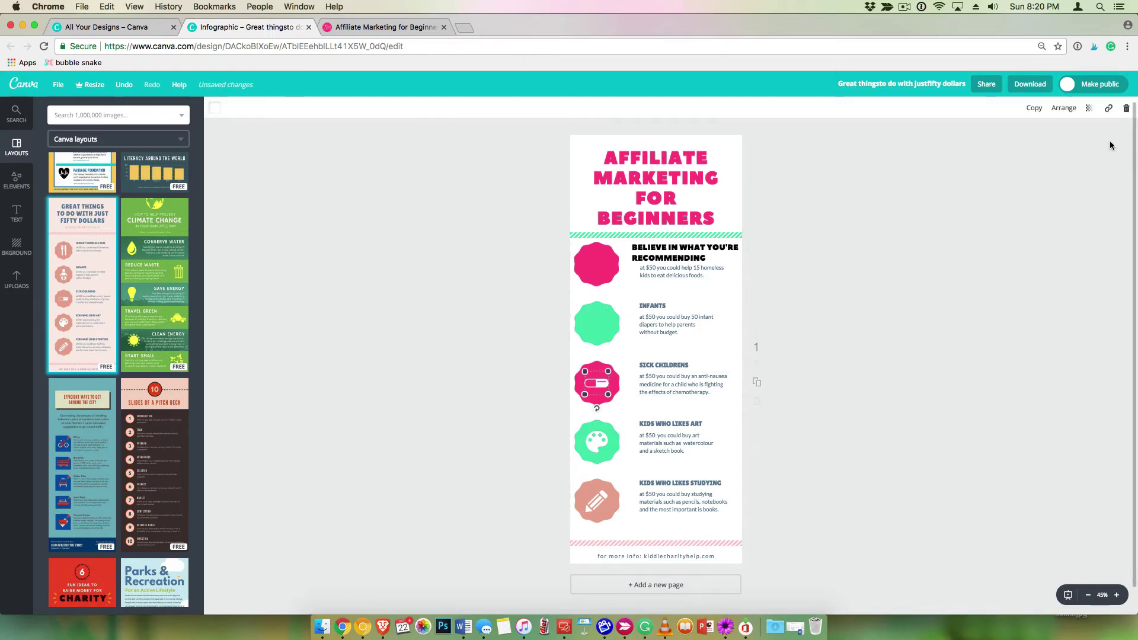
key("Delete")
left_click(591, 443)
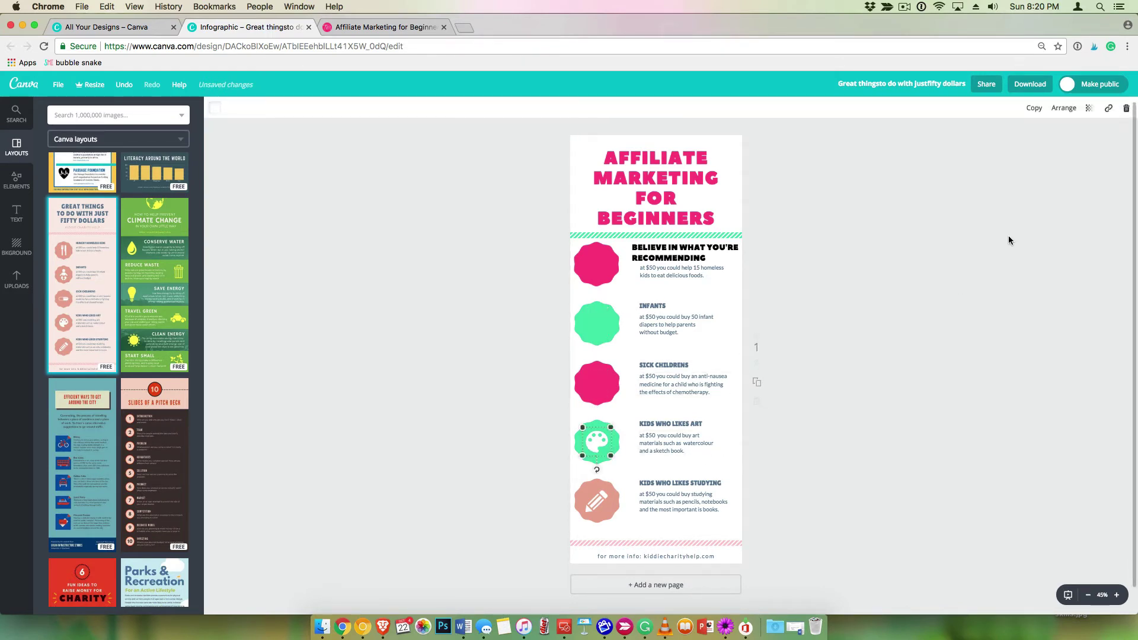
left_click(1127, 113)
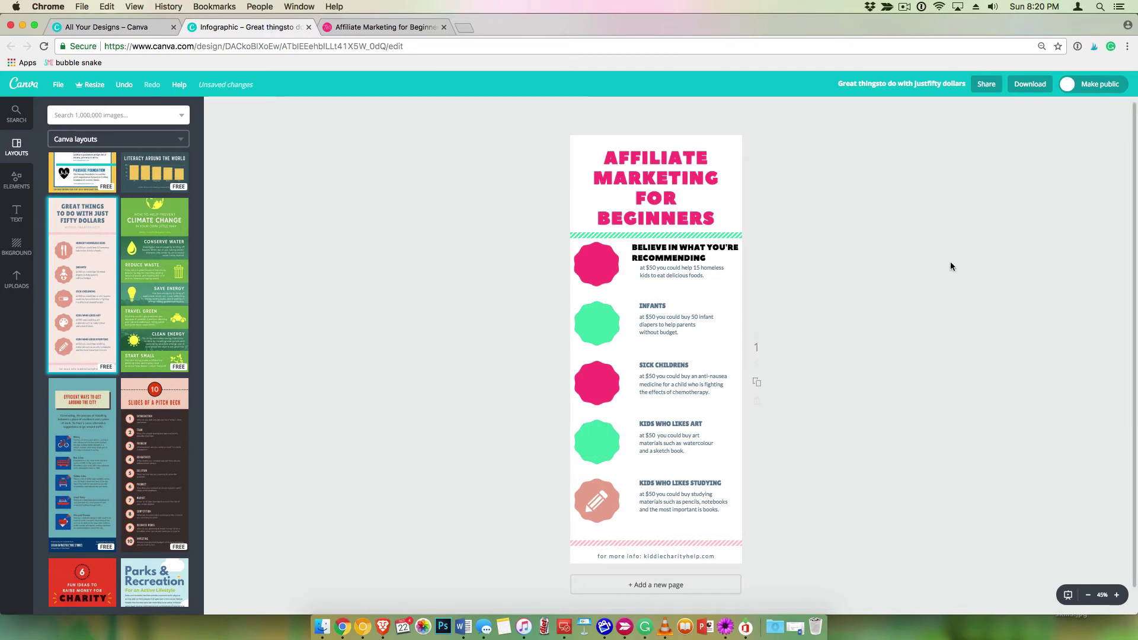
left_click(599, 500)
left_click(1127, 112)
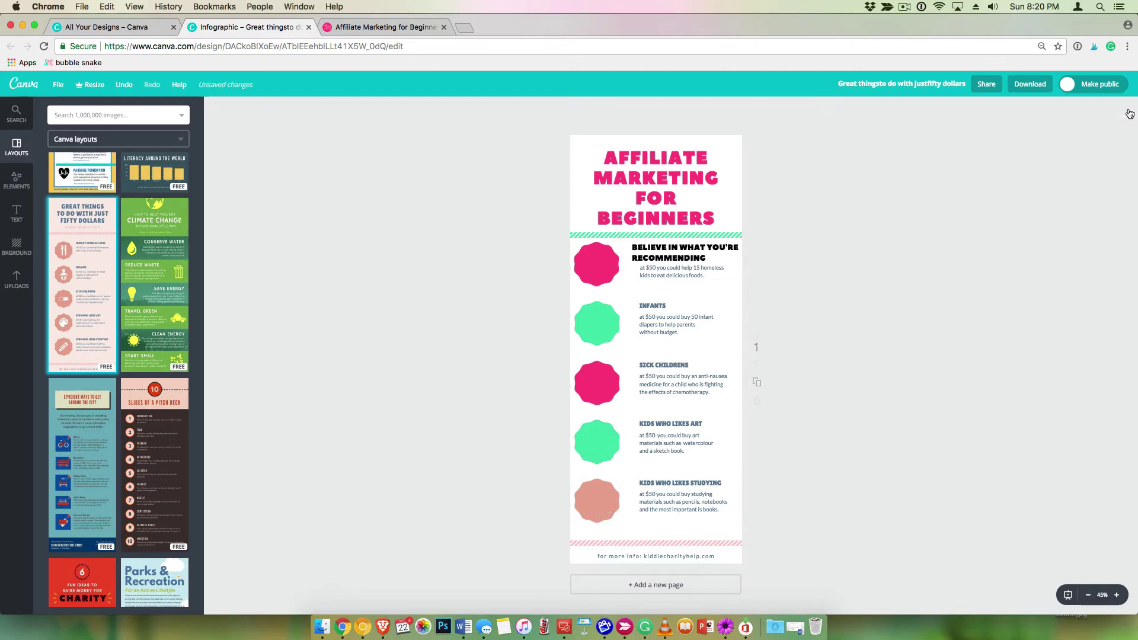
Replace the first tip's description with the blog post's opening paragraph under "1. Believe In What You are Recommending"
left_click(375, 28)
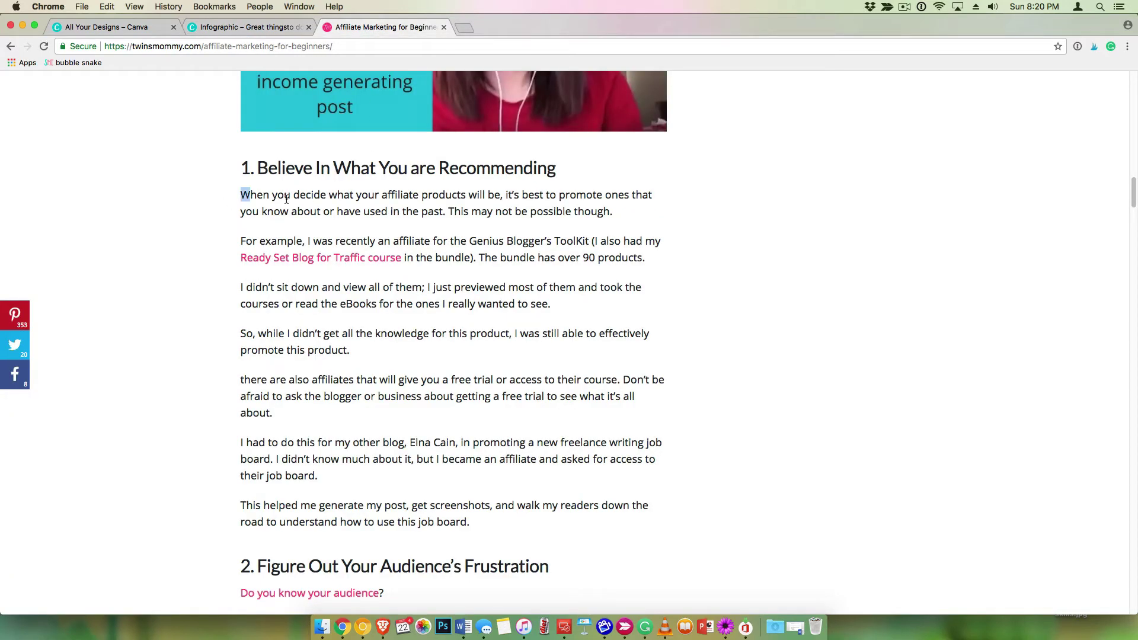
left_click_drag(242, 197, 609, 207)
key("super+c")
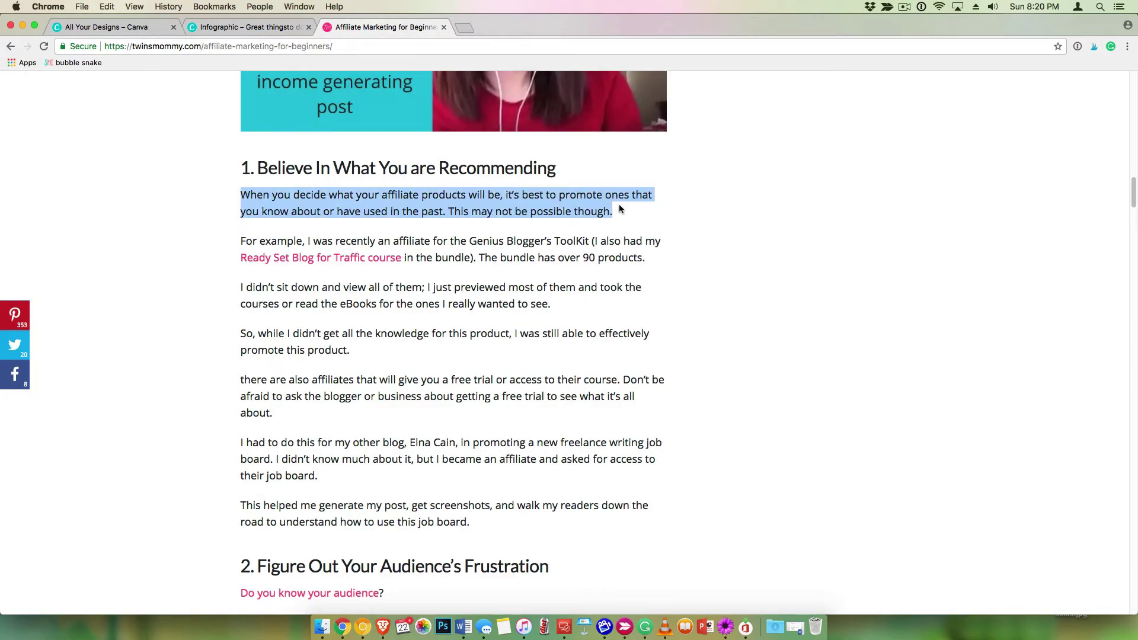
left_click(247, 27)
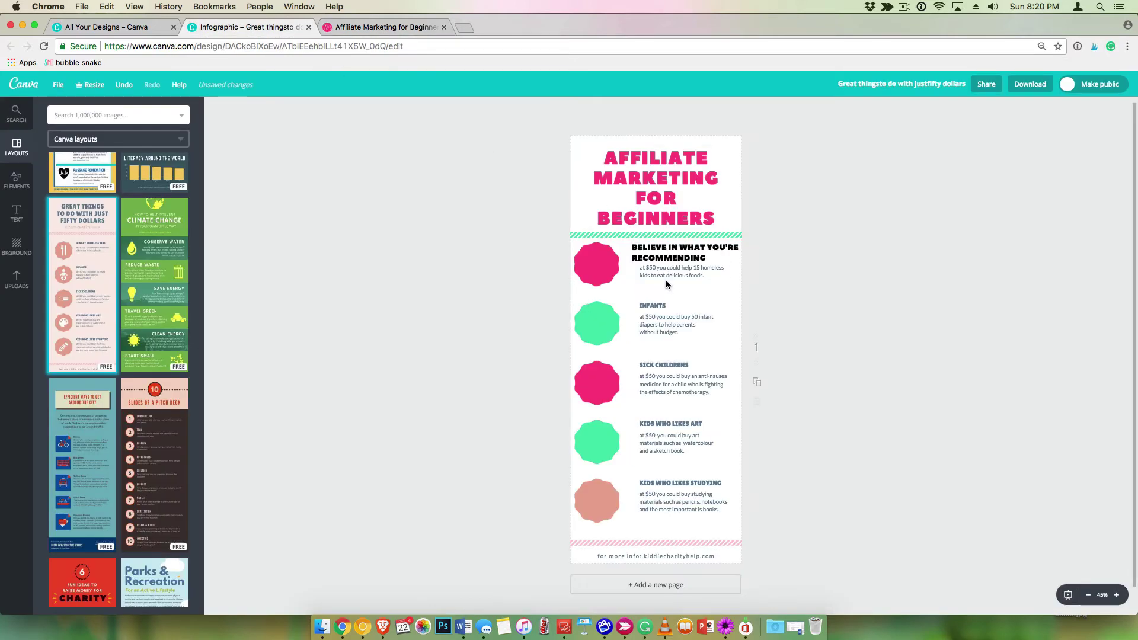
left_click(667, 279)
left_click_drag(706, 276, 636, 269)
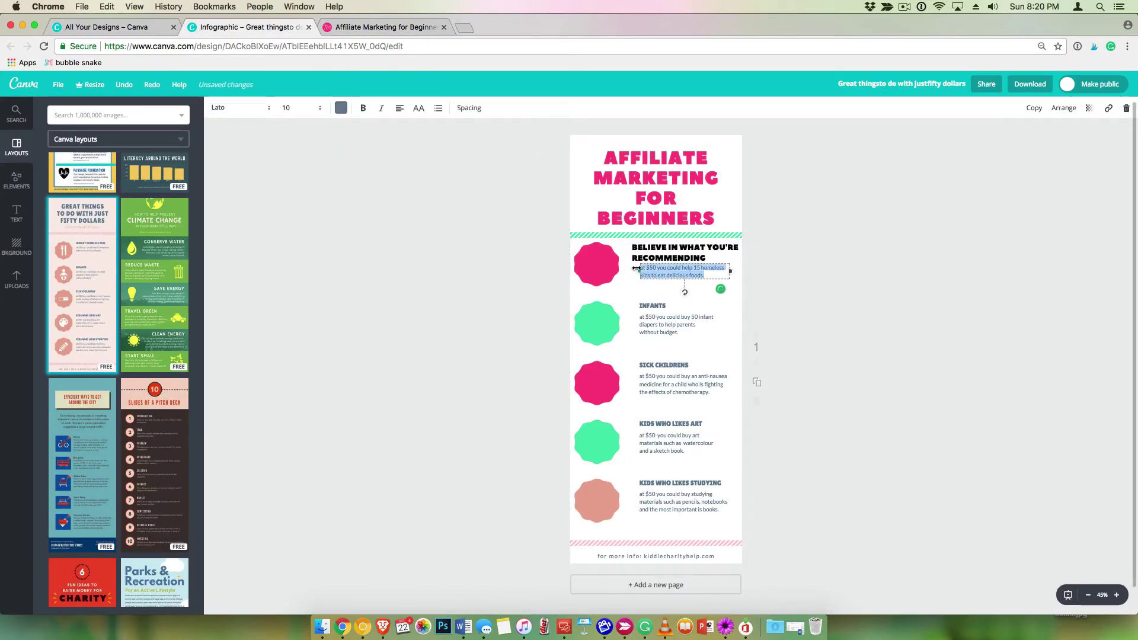
key("super+v")
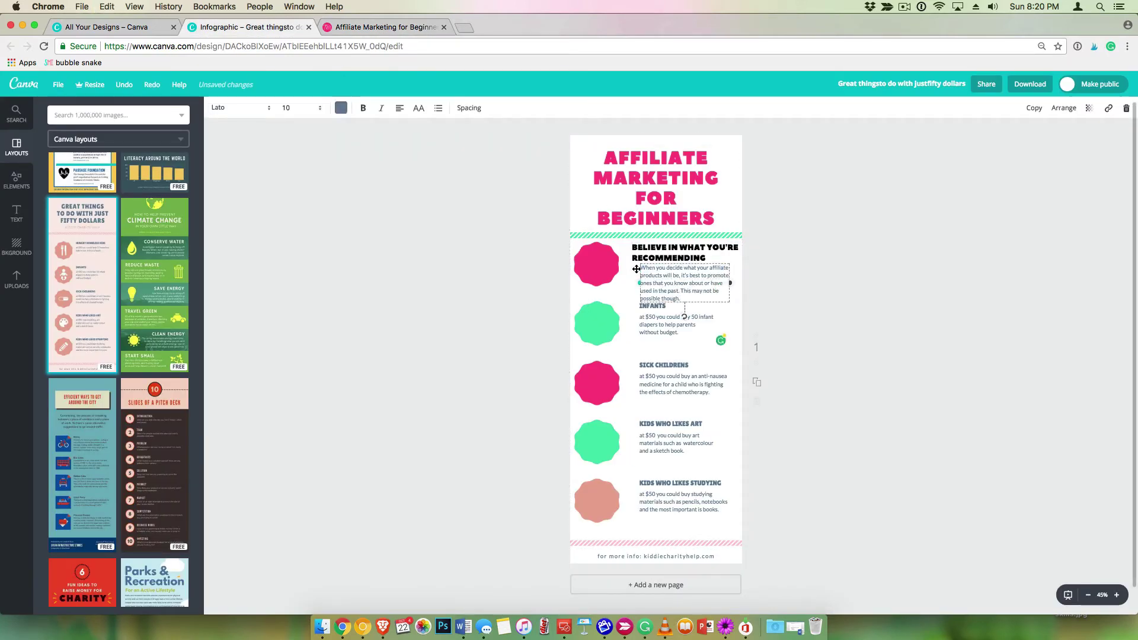
Widen the first description's text box toward the pink badge
left_click(629, 301)
left_click(646, 282)
left_click_drag(637, 284, 627, 283)
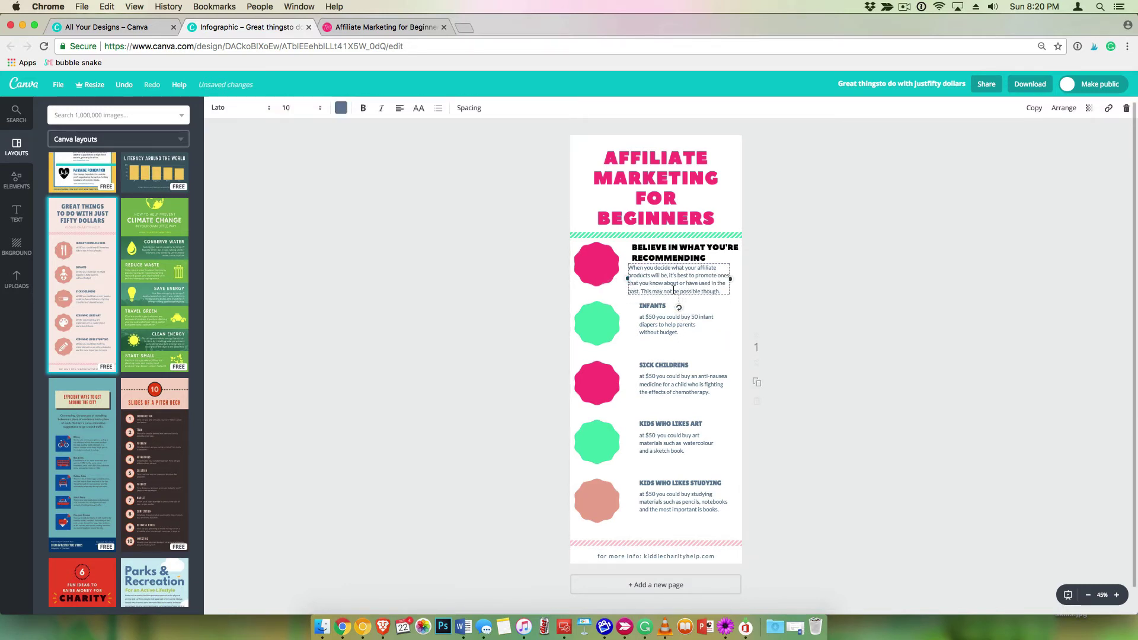
mouse_move(722, 291)
left_mouse_down()
mouse_move(611, 265)
mouse_move(706, 272)
mouse_move(722, 292)
left_mouse_up()
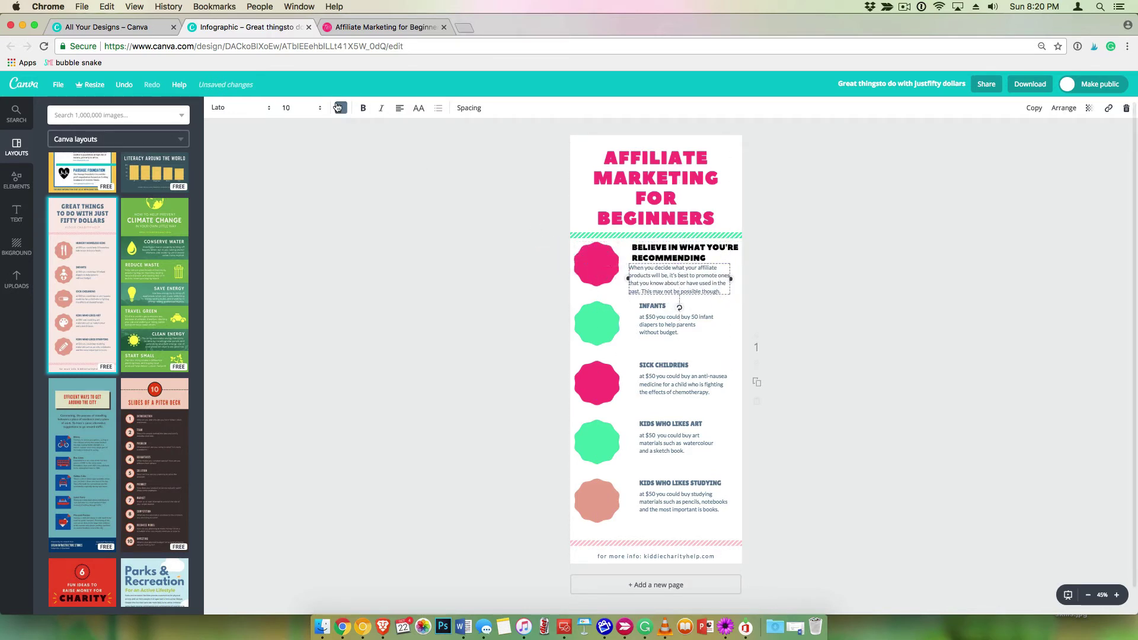
Set the first description's text colour to black and its font to Glacial Indifference
left_click(292, 113)
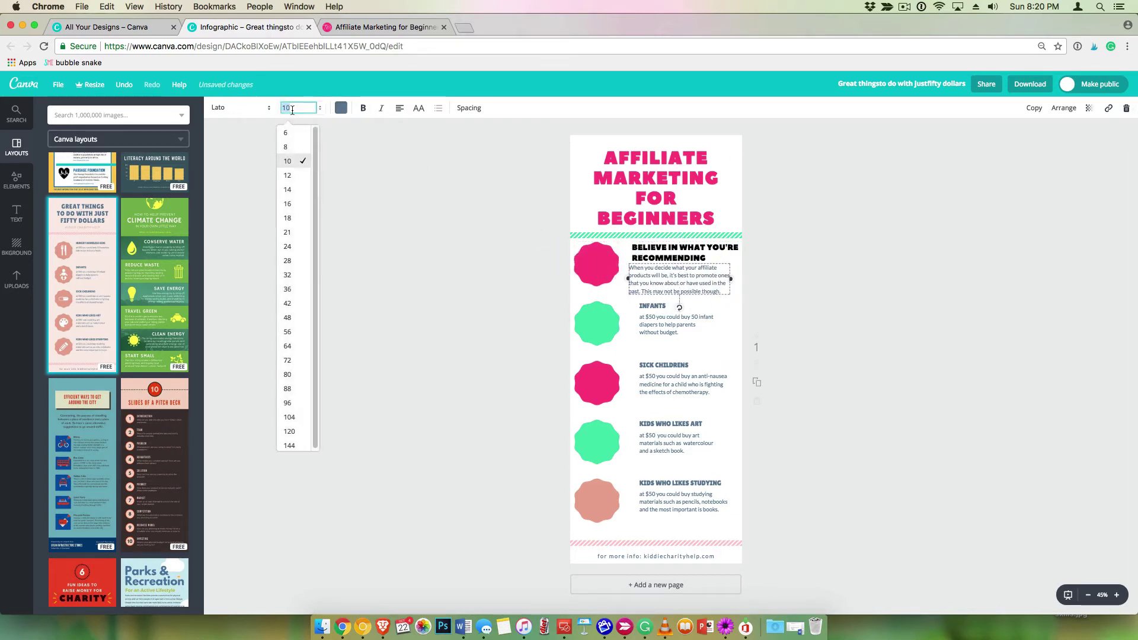
left_click(340, 107)
left_click(348, 257)
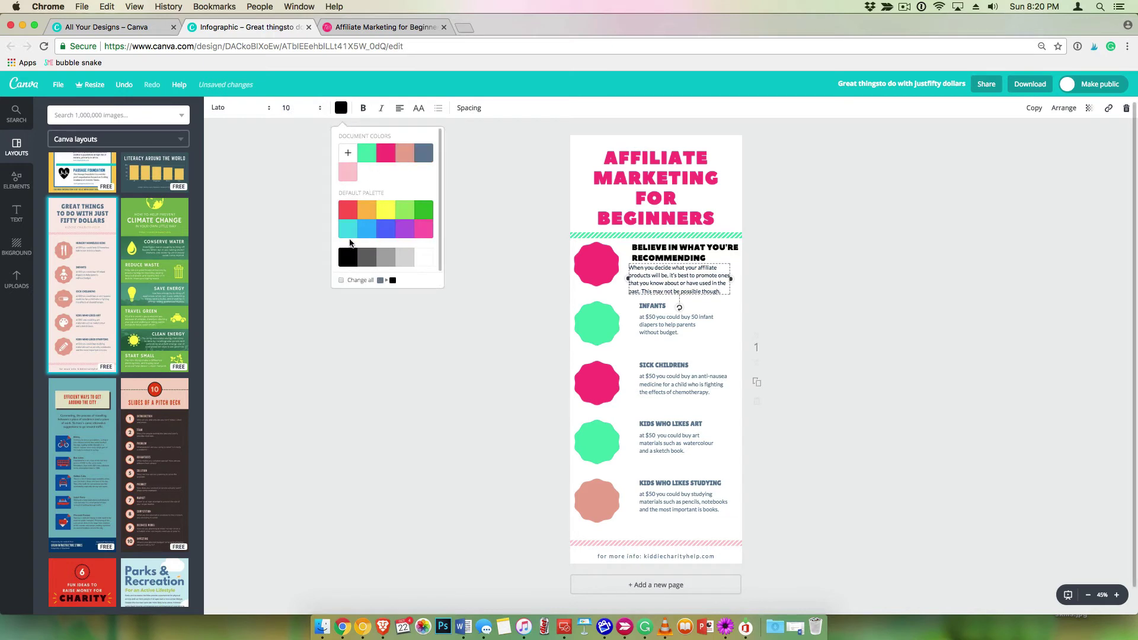
left_click(253, 112)
scroll(273, 291, "down", 5)
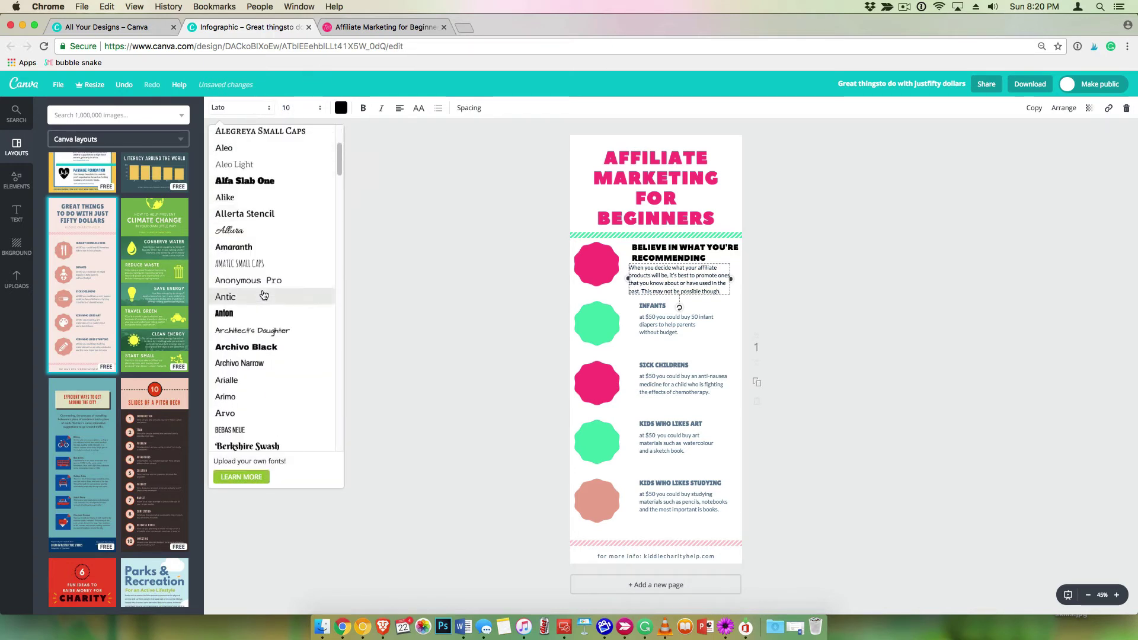
scroll(264, 294, "down", 10)
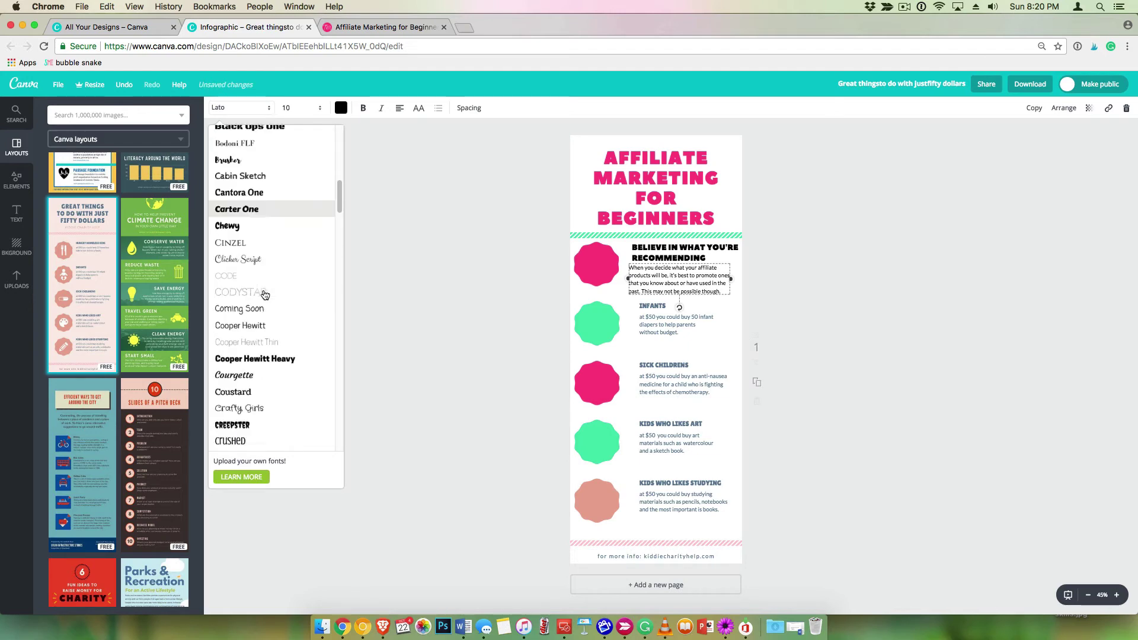
scroll(267, 296, "down", 10)
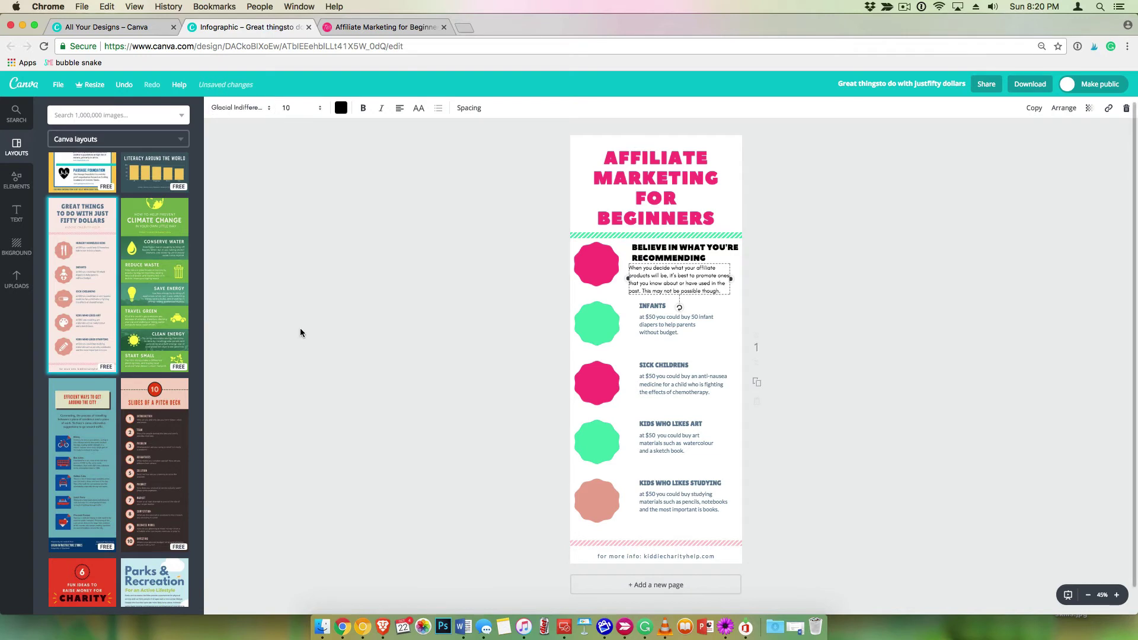
Reduce the first description's line height slightly and set its font size to 12
left_click(469, 108)
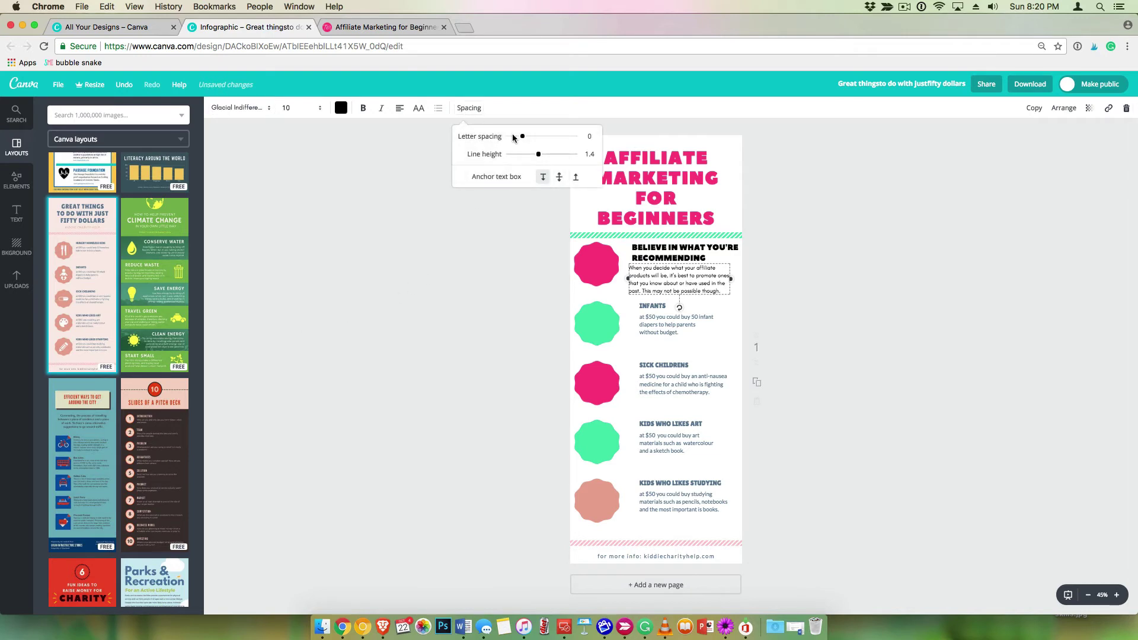
left_click_drag(539, 158, 536, 157)
left_click(436, 278)
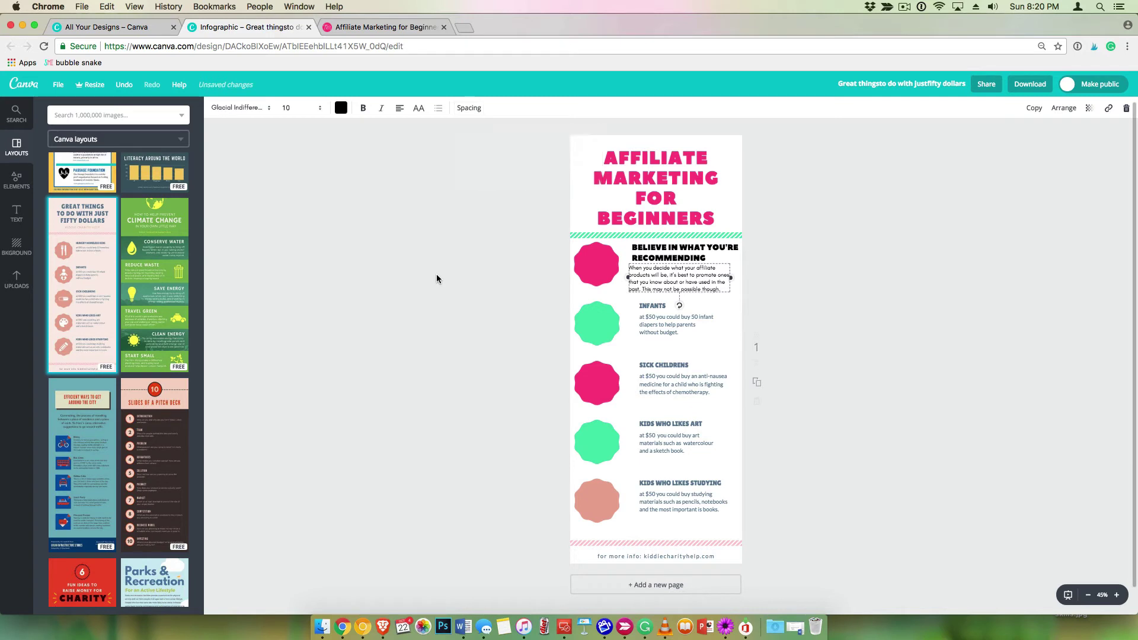
left_click(297, 110)
left_click(293, 175)
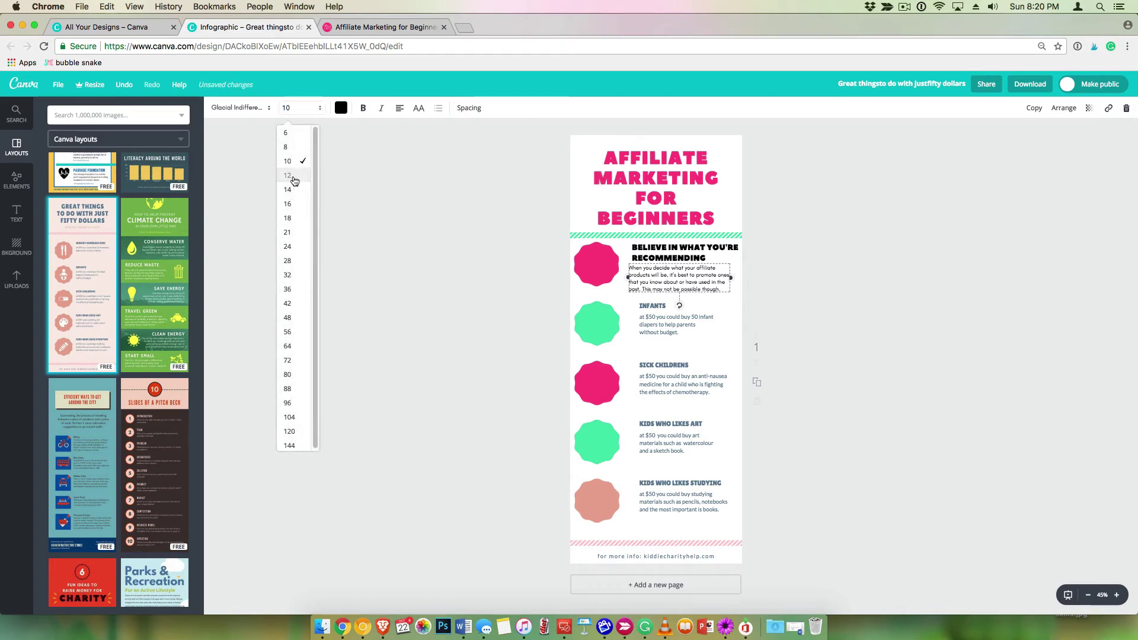
left_click(403, 275)
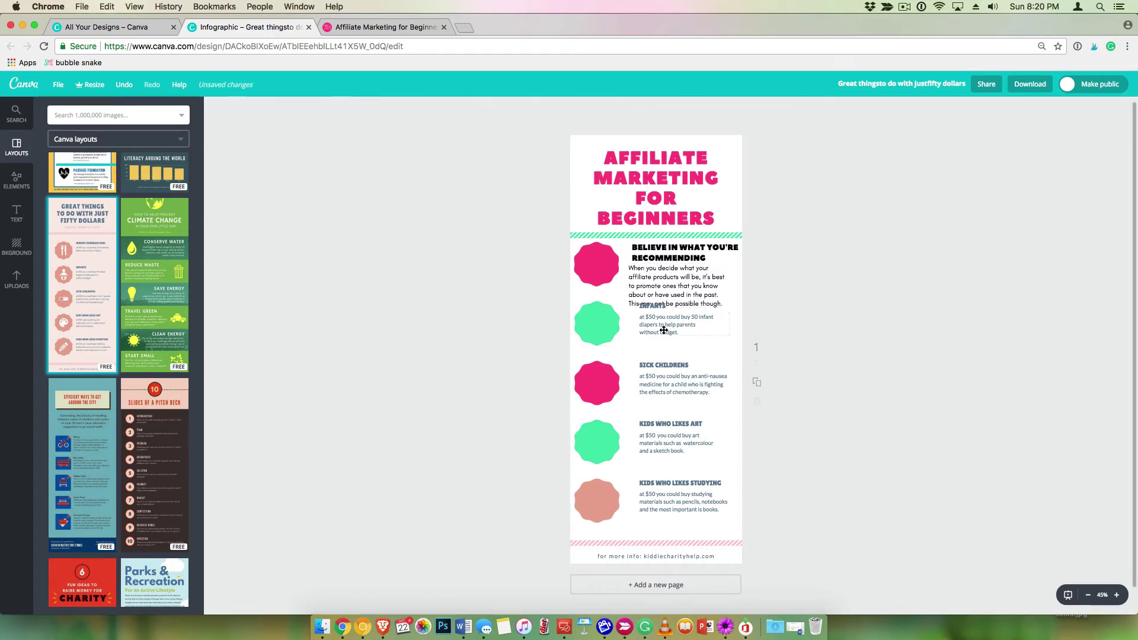
Make room below the first description by moving the Infants text down, and delete the Infants heading
left_click_drag(665, 325, 668, 294)
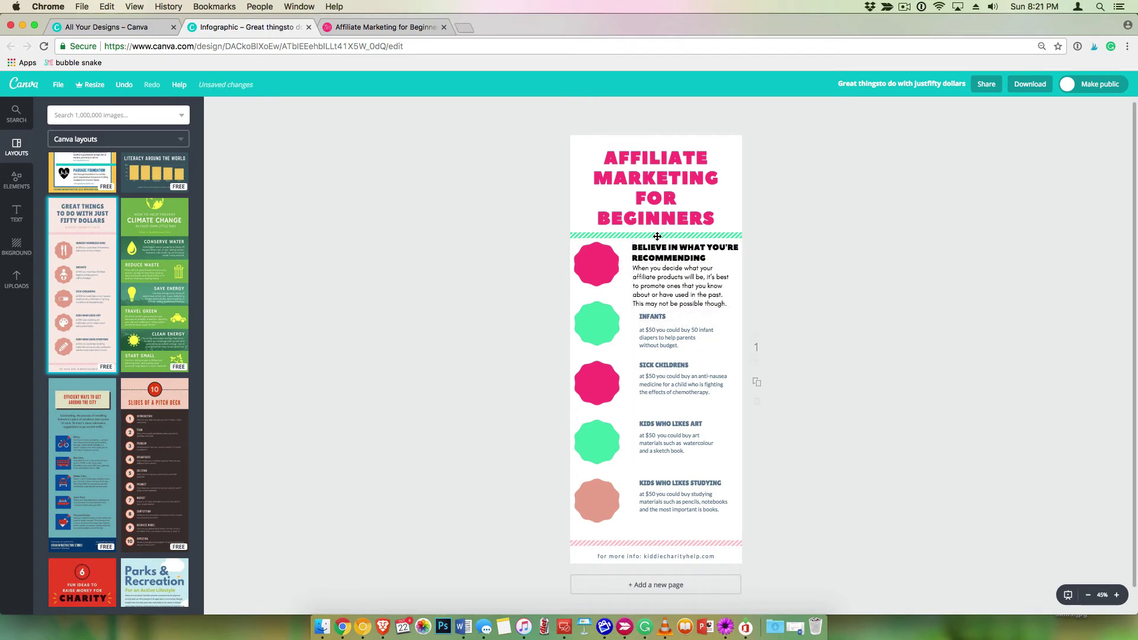
left_click(661, 321)
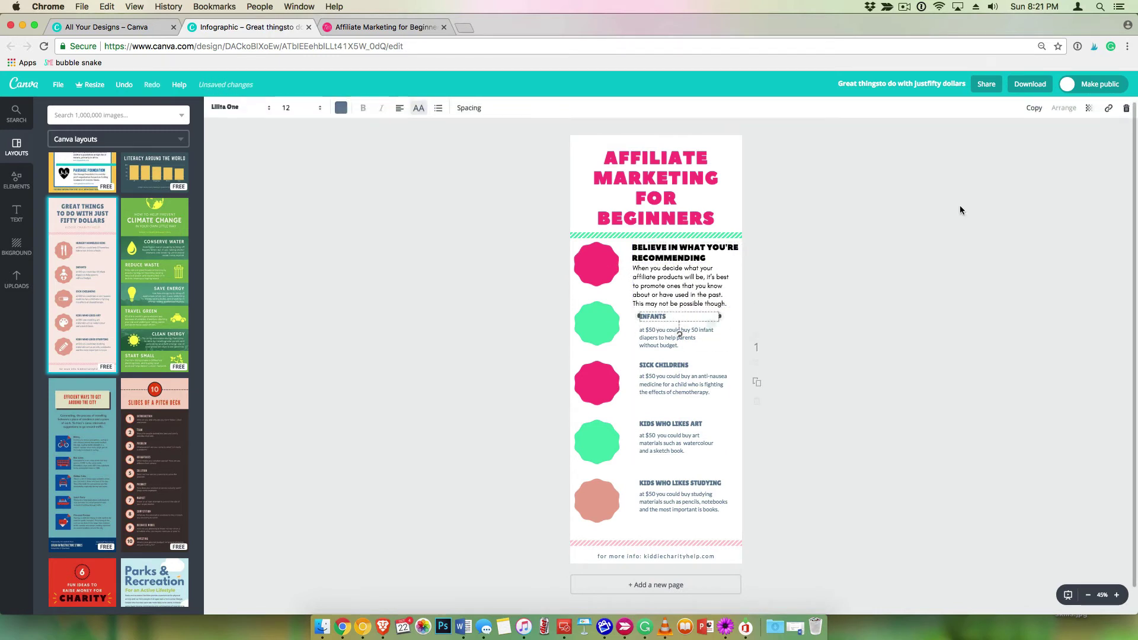
left_click(1124, 108)
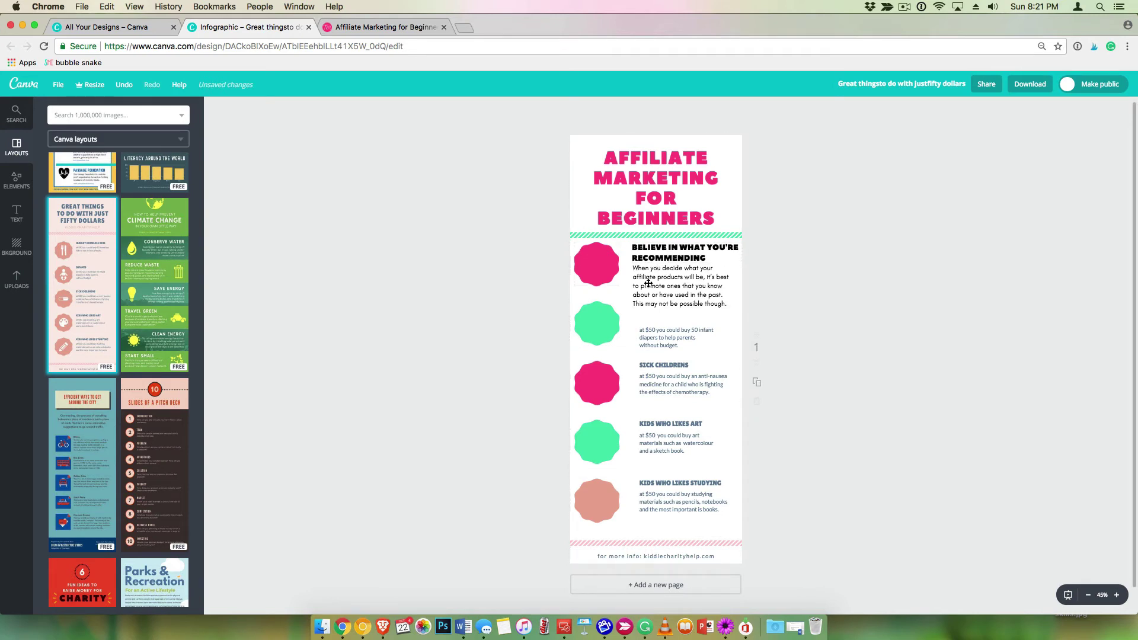
Duplicate the "Believe in what you're recommending" heading and place the copy beside the second badge
left_click(669, 258)
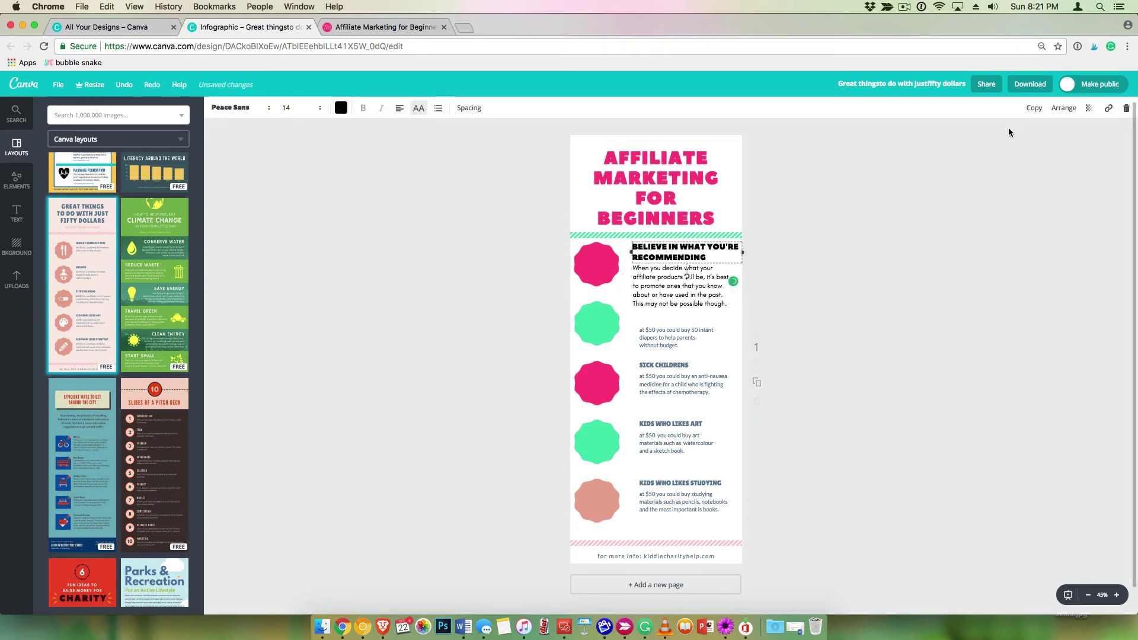
left_click(963, 157)
key("super+d")
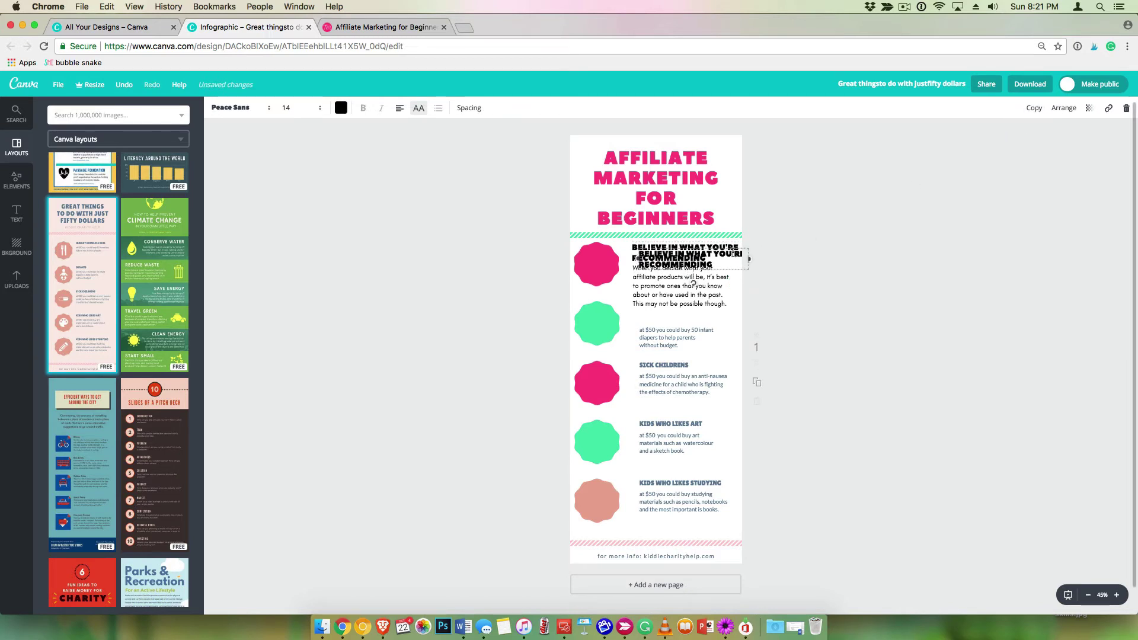
left_click_drag(689, 274, 676, 350)
left_click(907, 283)
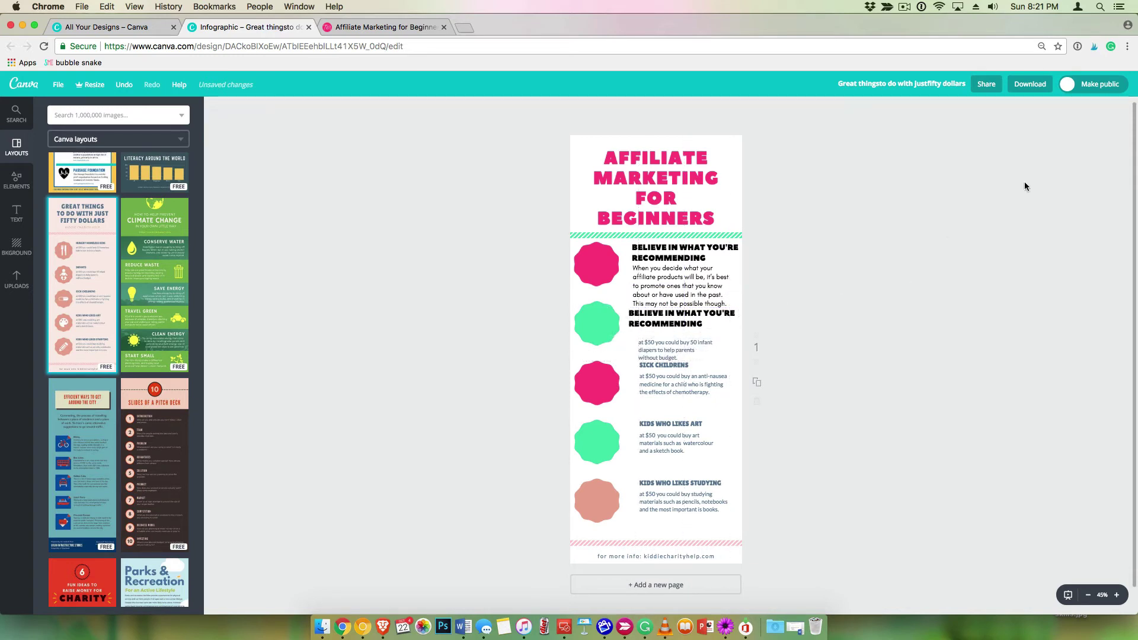
Delete the old infant diapers description and put a duplicate of the first tip's description below the second heading
left_click(661, 347)
left_click(1120, 113)
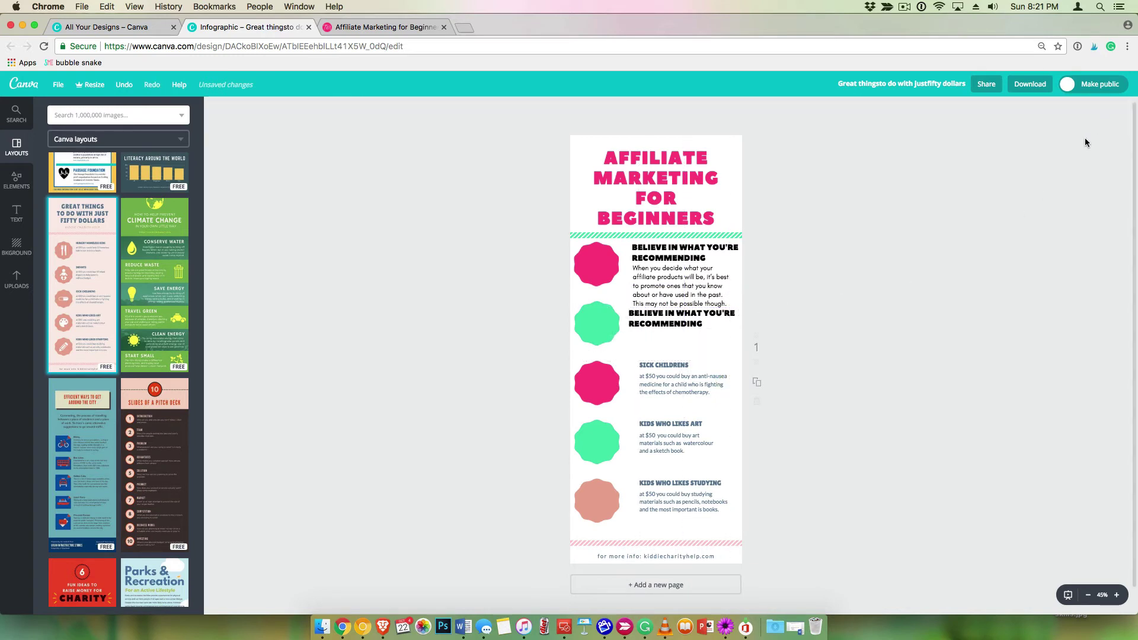
left_click(691, 289)
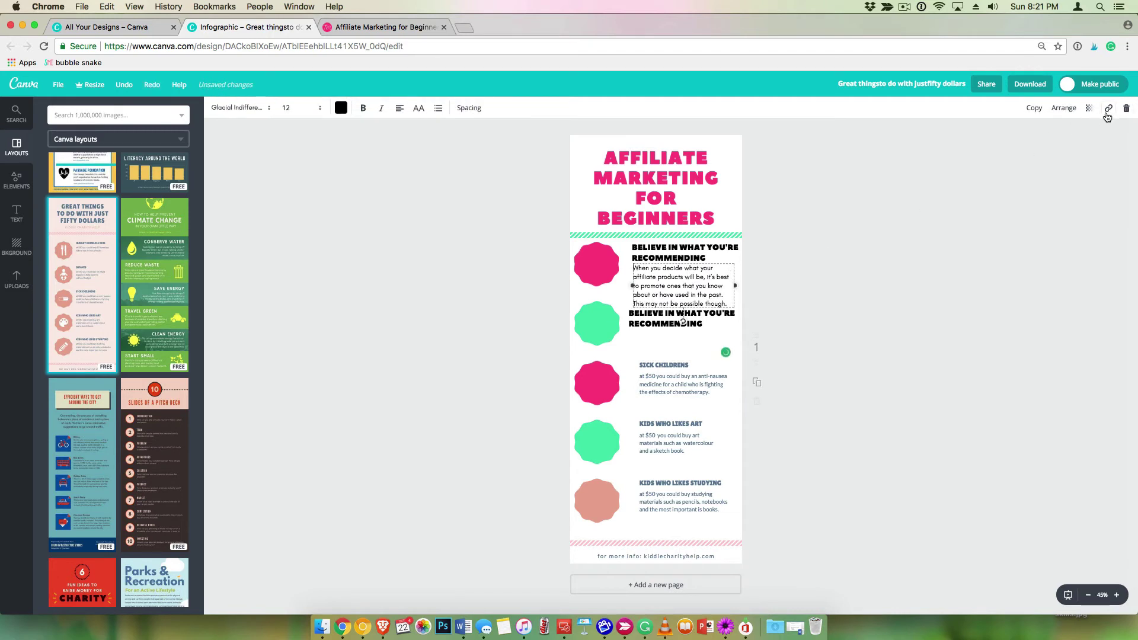
left_click(1034, 108)
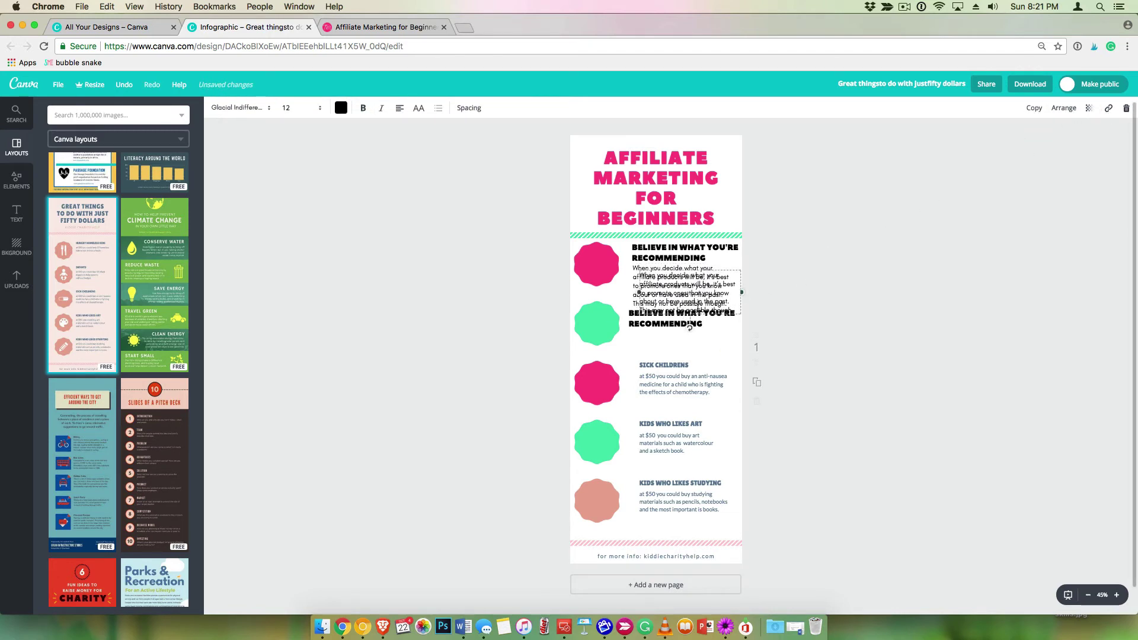
left_click_drag(681, 323, 692, 379)
key("super+z")
key("super+z")
key("super+z")
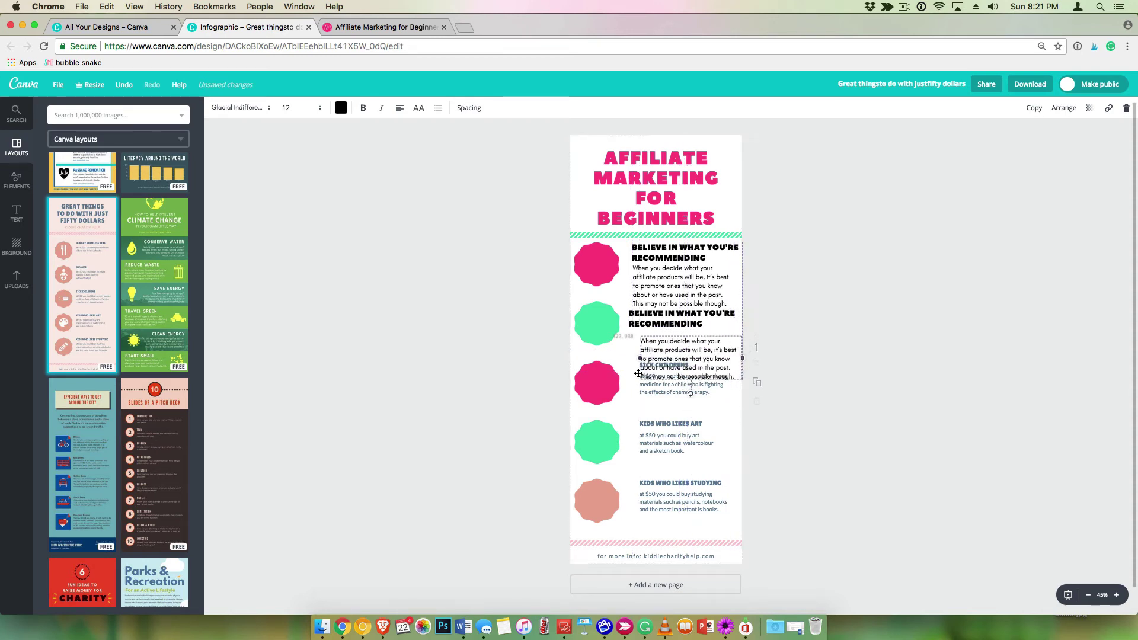
Shift the Sick Childrens and Kids Who Likes Art texts down together and line up the duplicated description under the second heading
left_click_drag(632, 360, 741, 454)
left_click_drag(648, 368, 648, 417)
left_click_drag(686, 349, 660, 368)
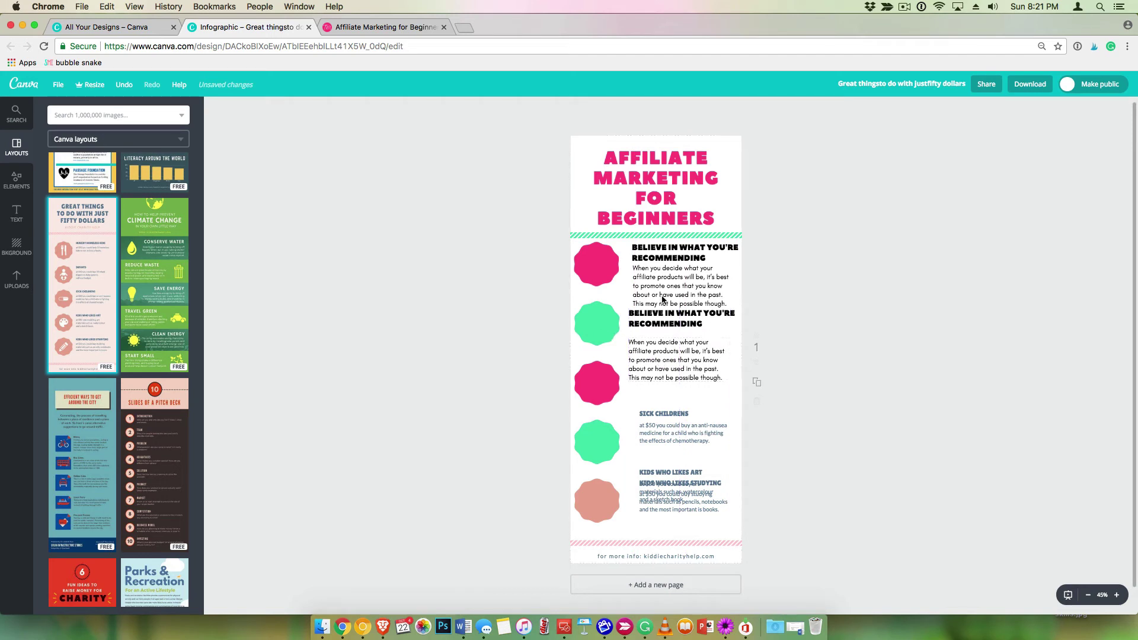
Align the first heading and description with the second tip's text edge, and move the second heading slightly down toward its description
left_click_drag(656, 256, 653, 259)
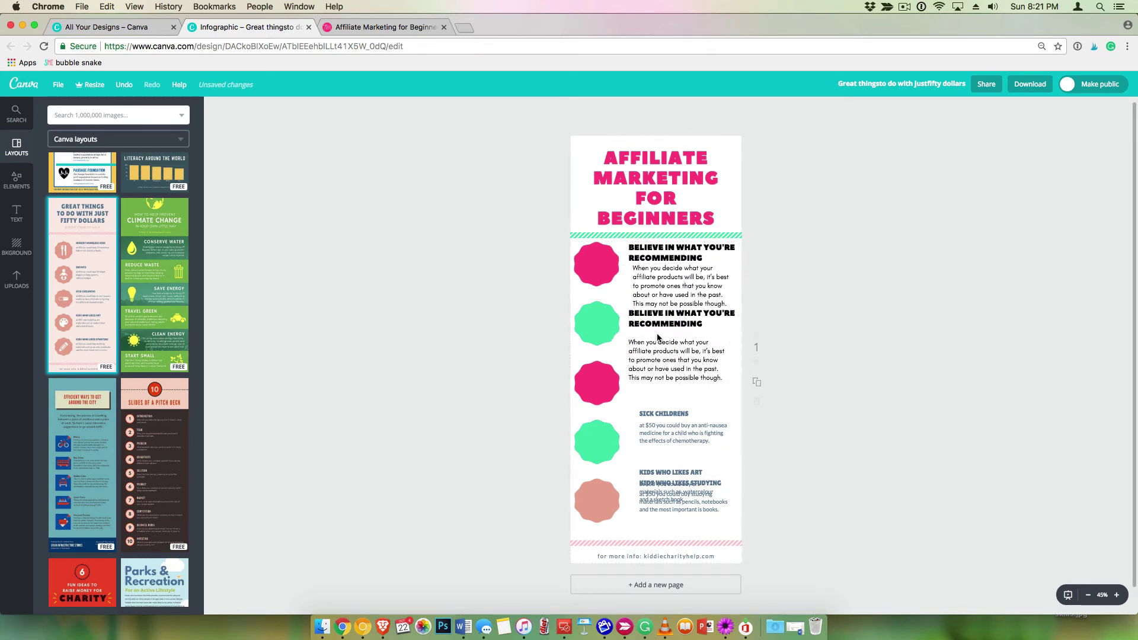
left_click_drag(665, 319, 651, 348)
left_click_drag(658, 282, 646, 277)
Check the second tip's title in the blog post and replace the second heading with "FIGURE OUT AUDIENCE FRUSTRATION"
left_click(359, 28)
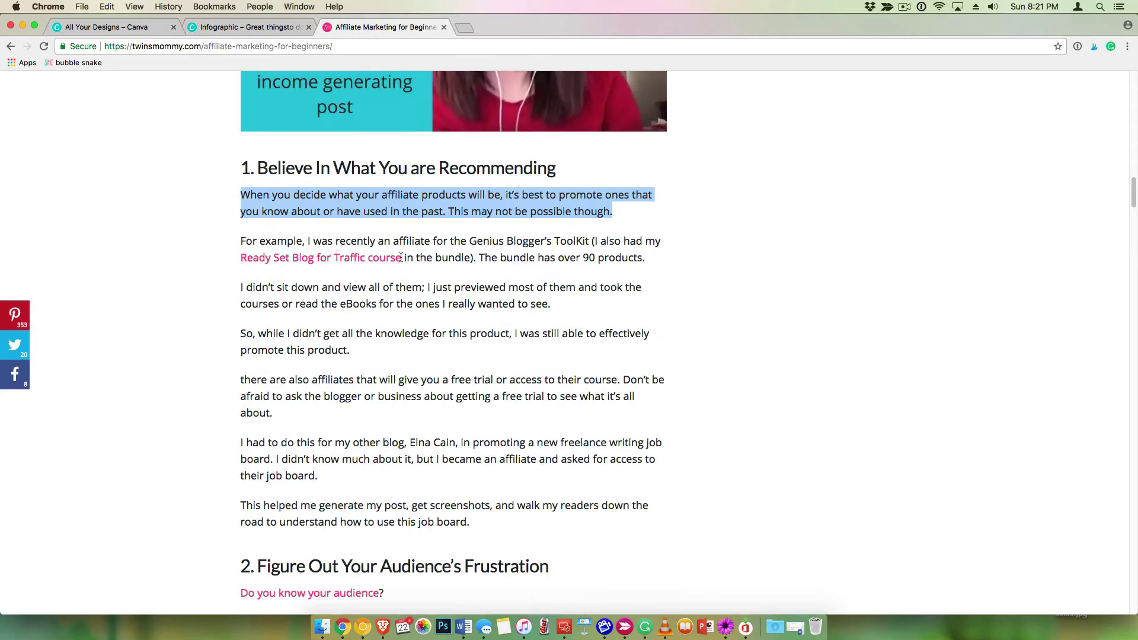
scroll(401, 257, "down", 5)
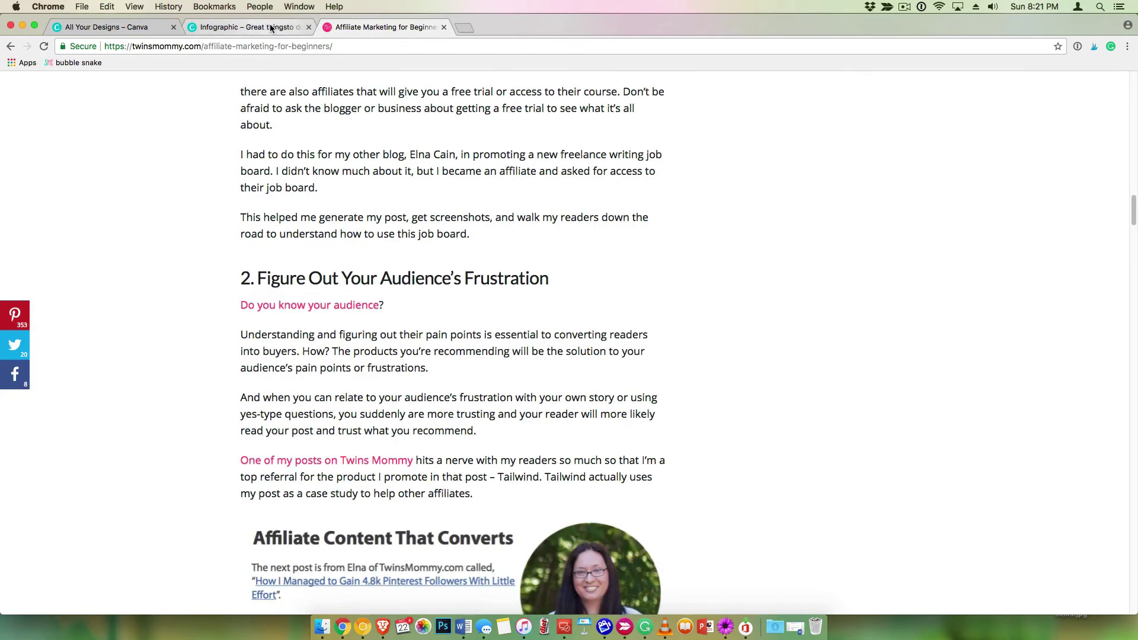
left_click(264, 27)
left_click(675, 326)
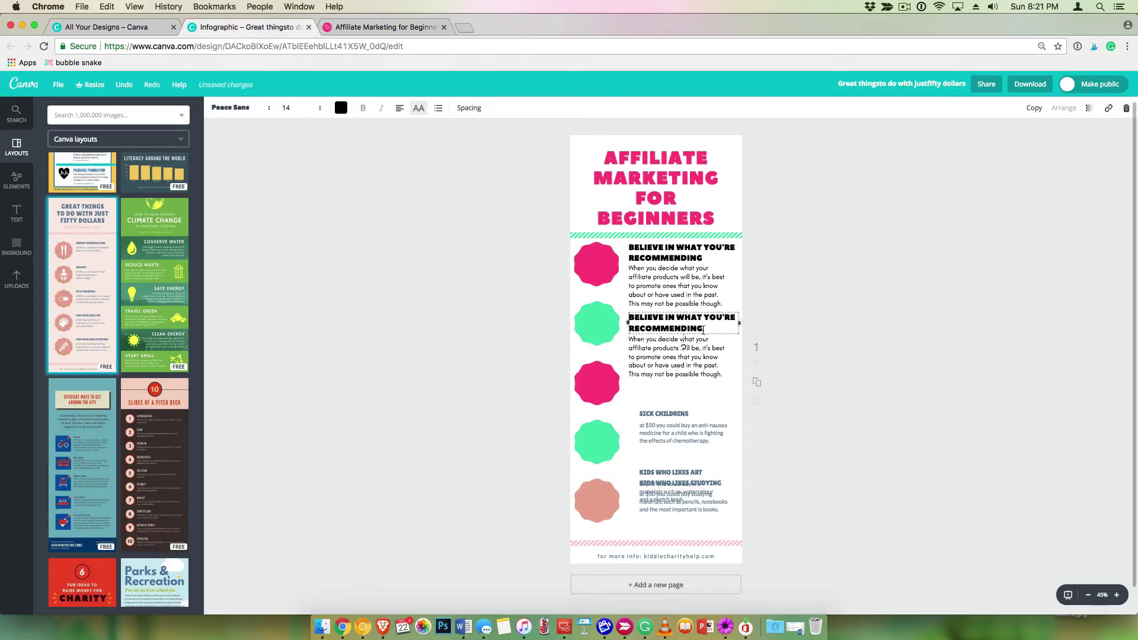
left_click_drag(703, 329, 632, 314)
type("F")
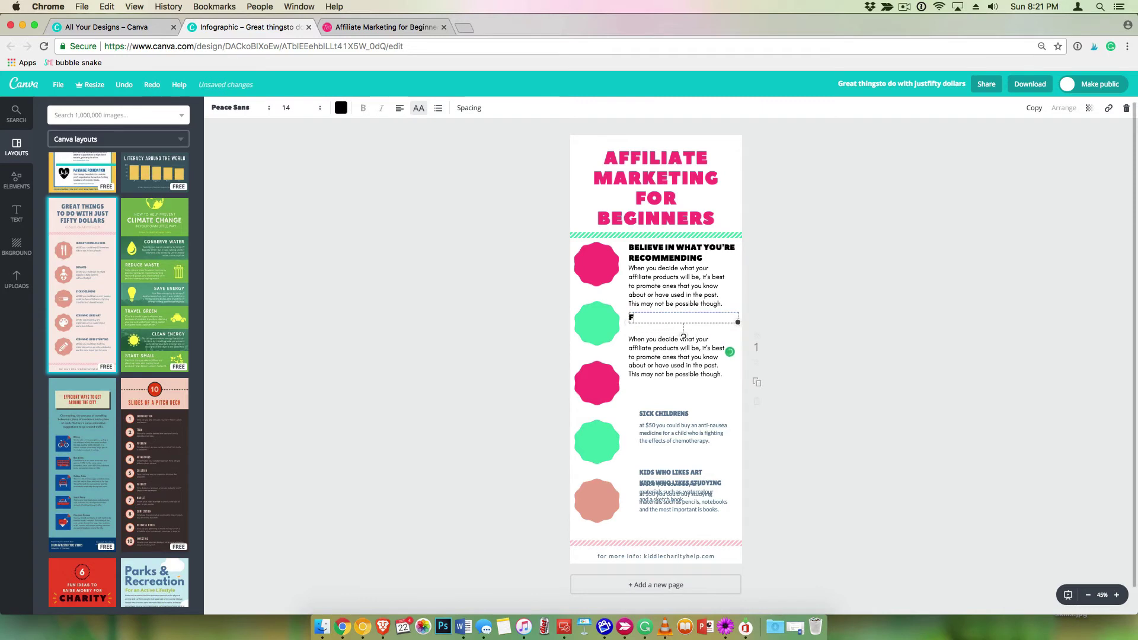
type("IGURE OUT AUDIENCE F")
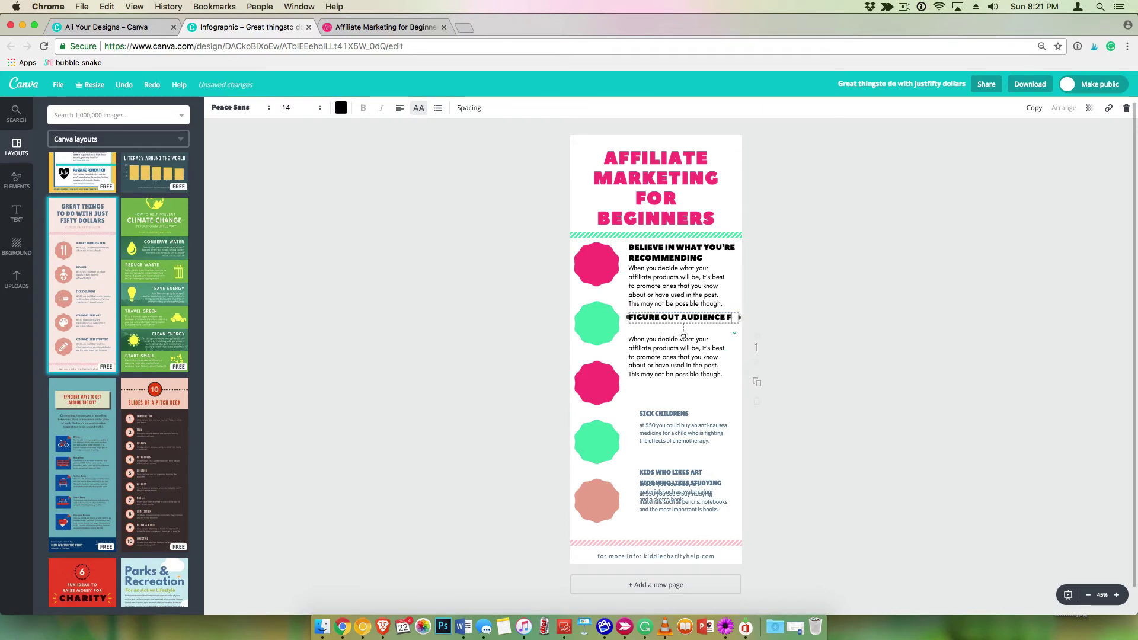
type("RUSTRATION")
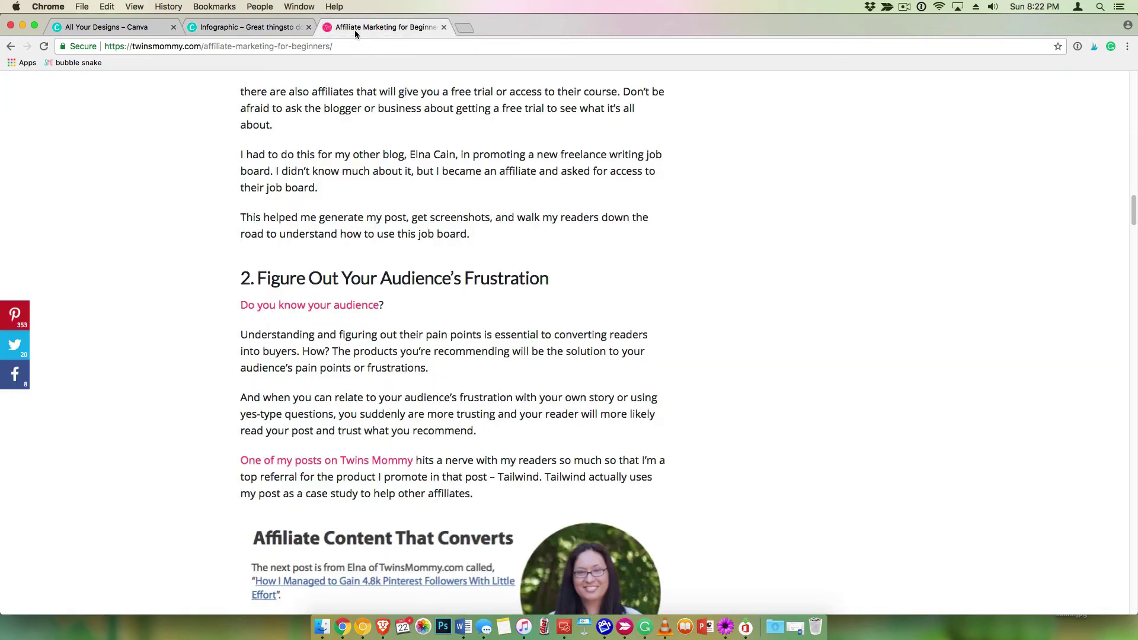
Copy the "Understanding and figuring out their pain points" paragraph from the blog post and replace the second tip's description with it
left_click(355, 28)
left_click_drag(241, 334, 427, 368)
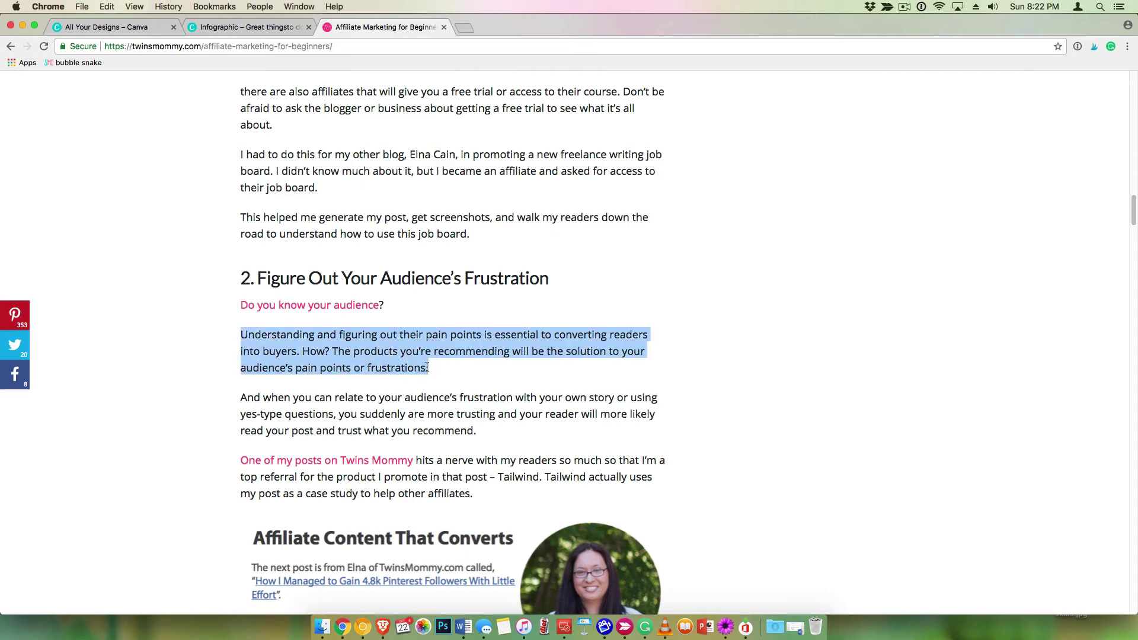
key("super+c")
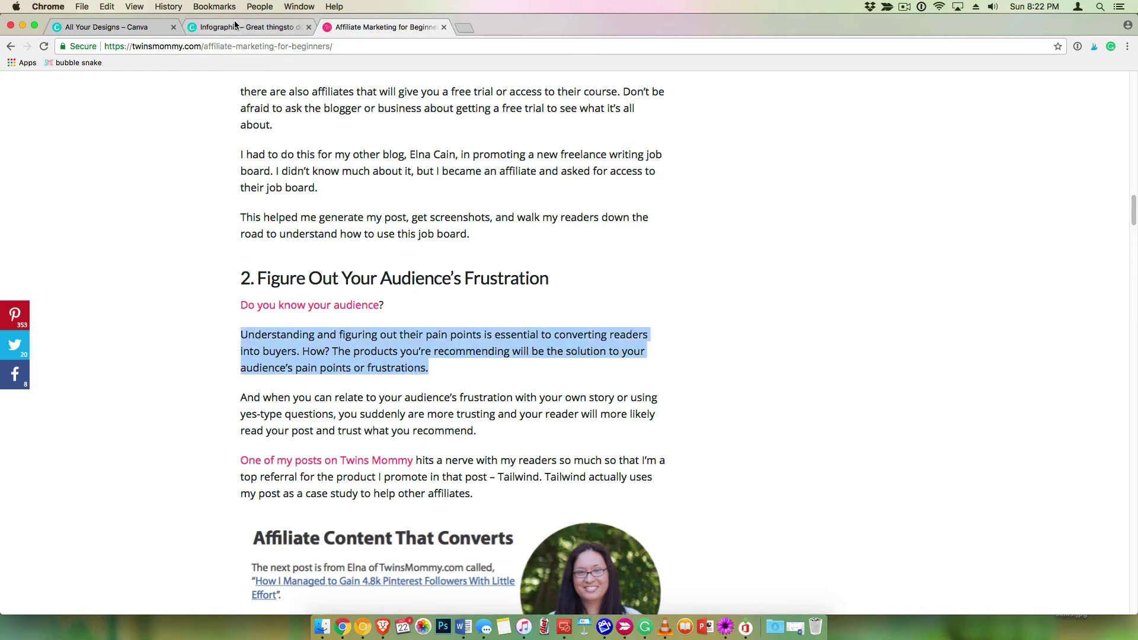
left_click(238, 27)
left_click(681, 347)
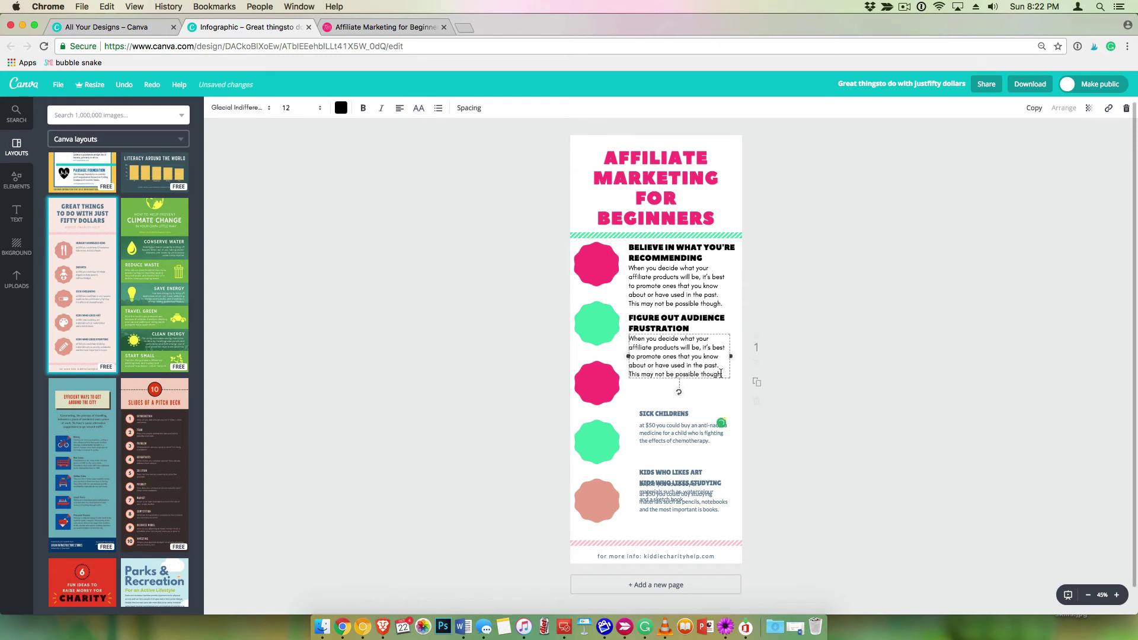
left_click_drag(723, 374, 632, 338)
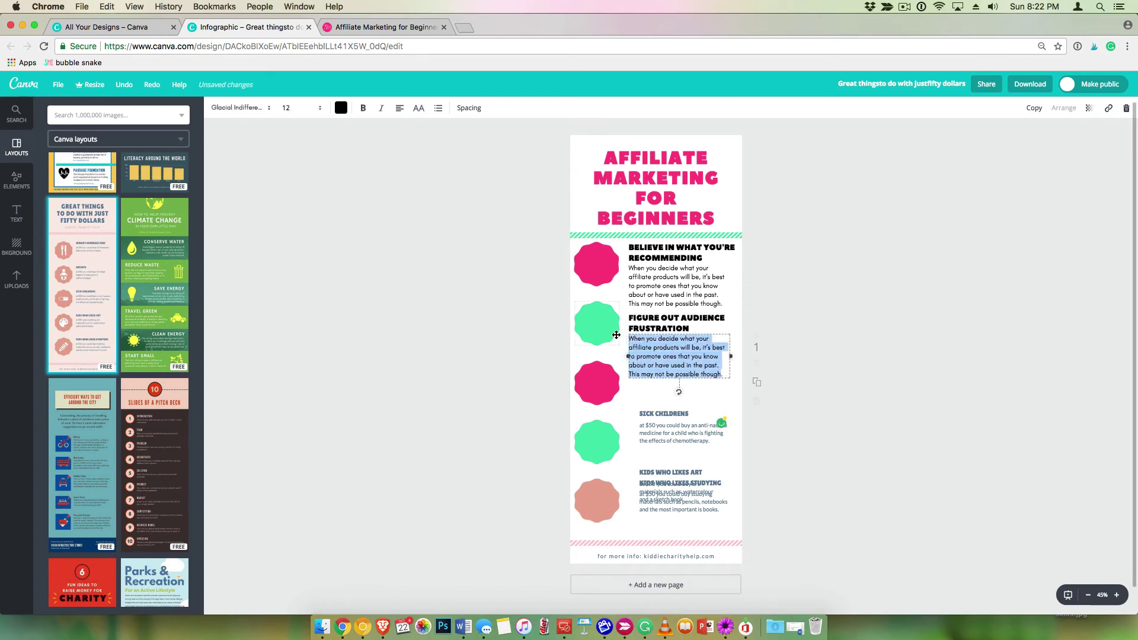
key("super+v")
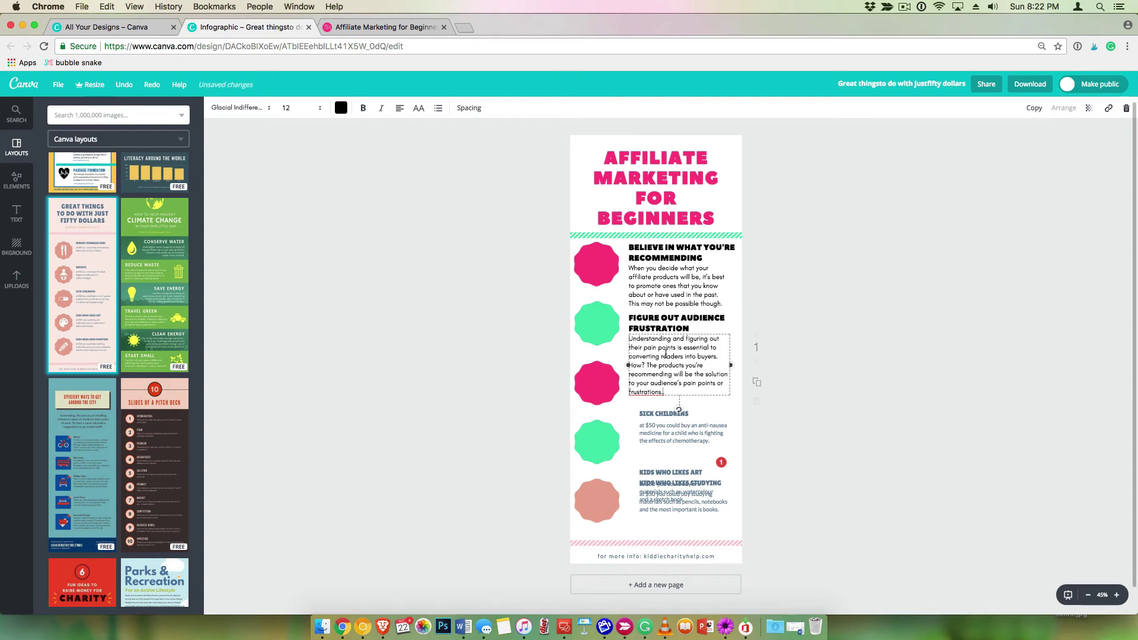
Shorten the second description by removing "and figuring out" from its first sentence and deleting the question "How?"
left_click_drag(673, 339, 724, 338)
key("BackSpace")
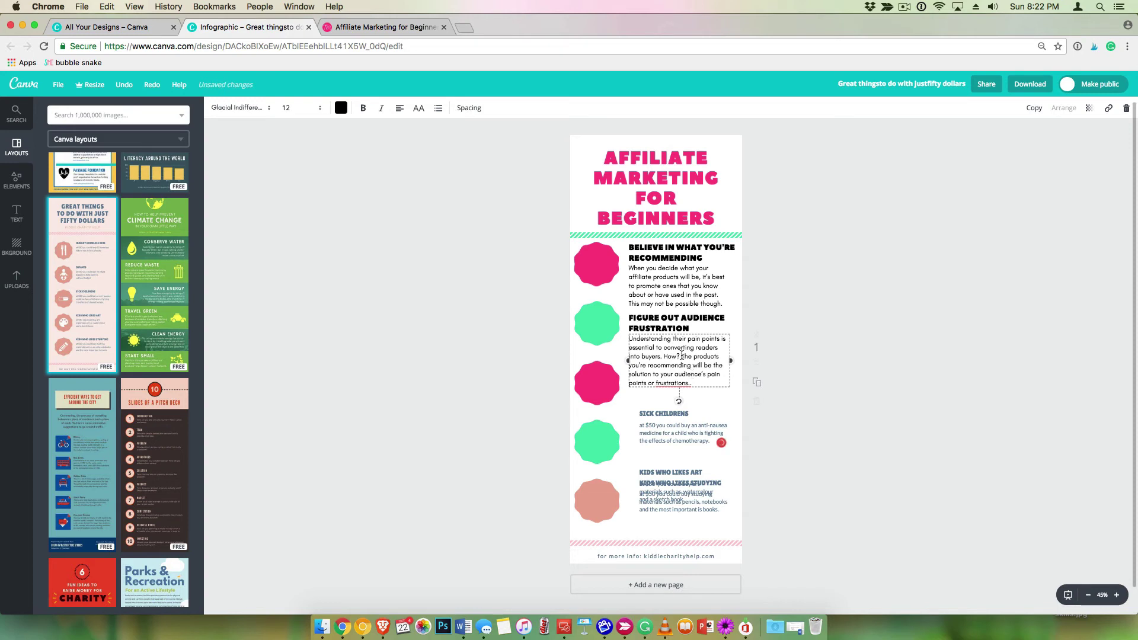
key("BackSpace")
key("BackSpace")
key("BackSpace")
key("BackSpace")
key("BackSpace")
key("BackSpace")
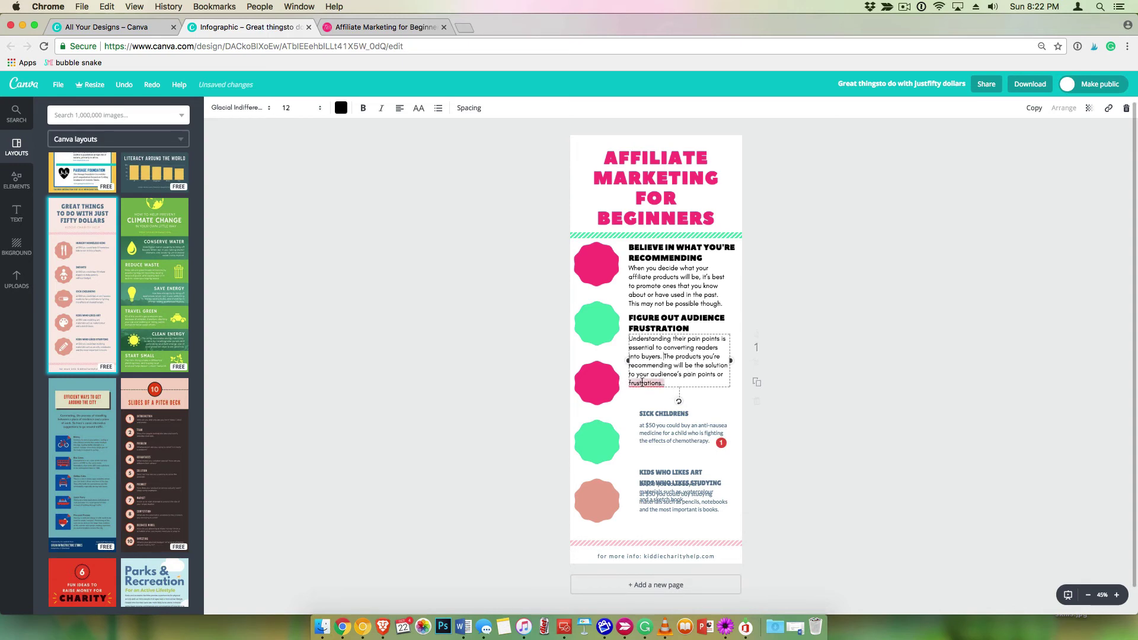
Cut "to your audience's pain points or frustrations" from the second description so that it ends with "solution."
left_click(663, 394)
left_click_drag(663, 383, 630, 376)
left_click(665, 381)
key("BackSpace")
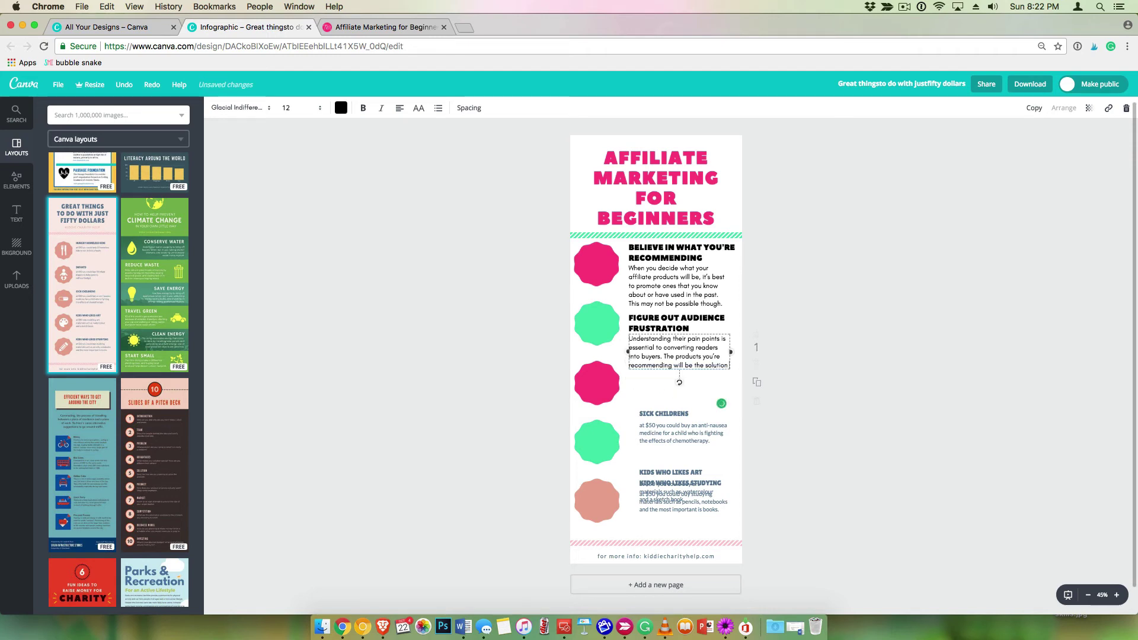
type(".")
type(".")
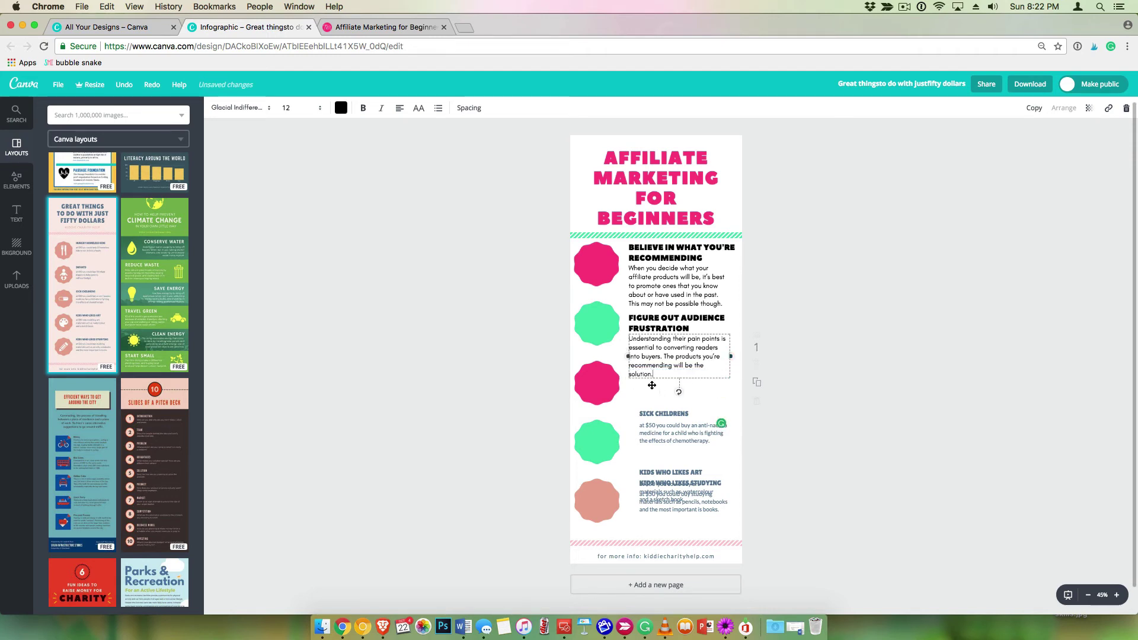
key("Escape")
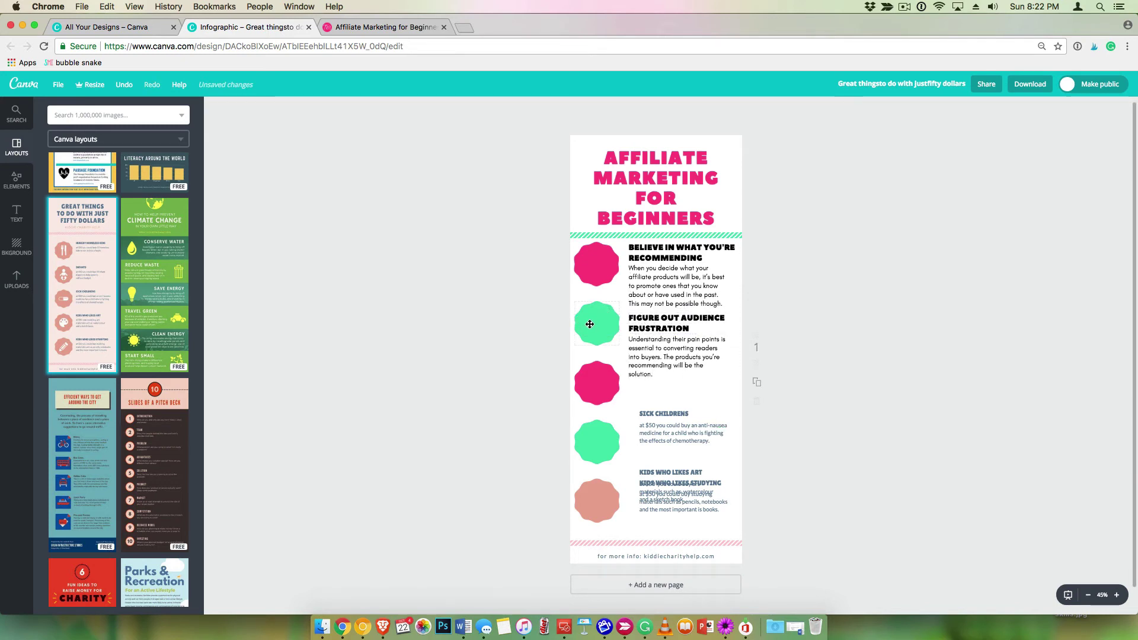
Move the second and third badges slightly down so the green one sits beside the second tip
left_click_drag(590, 324, 590, 335)
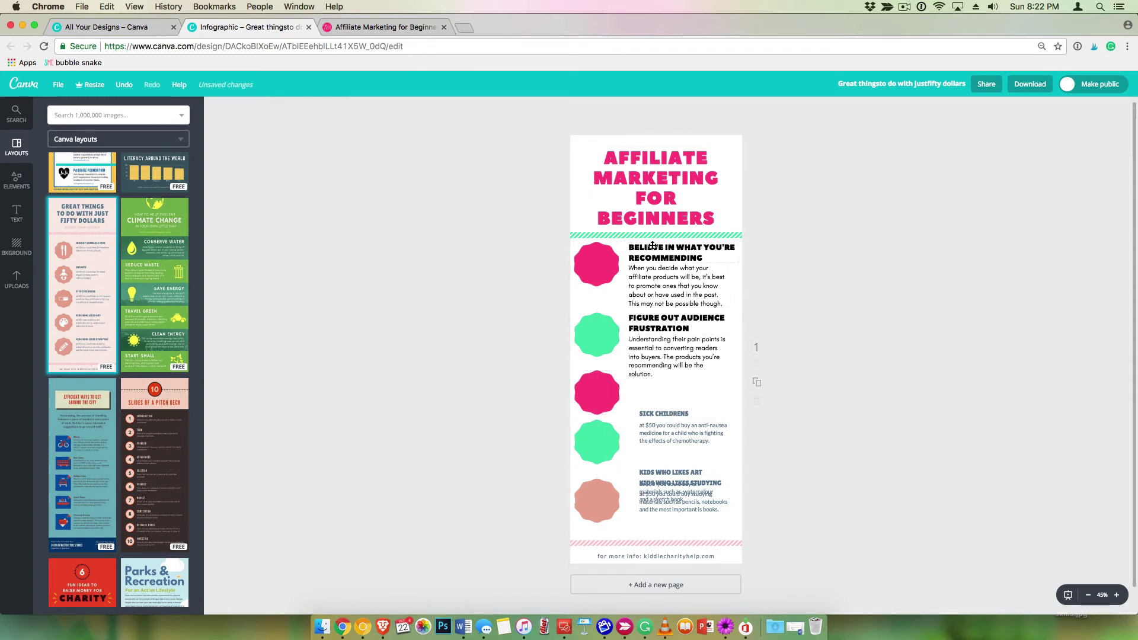
left_click(593, 262)
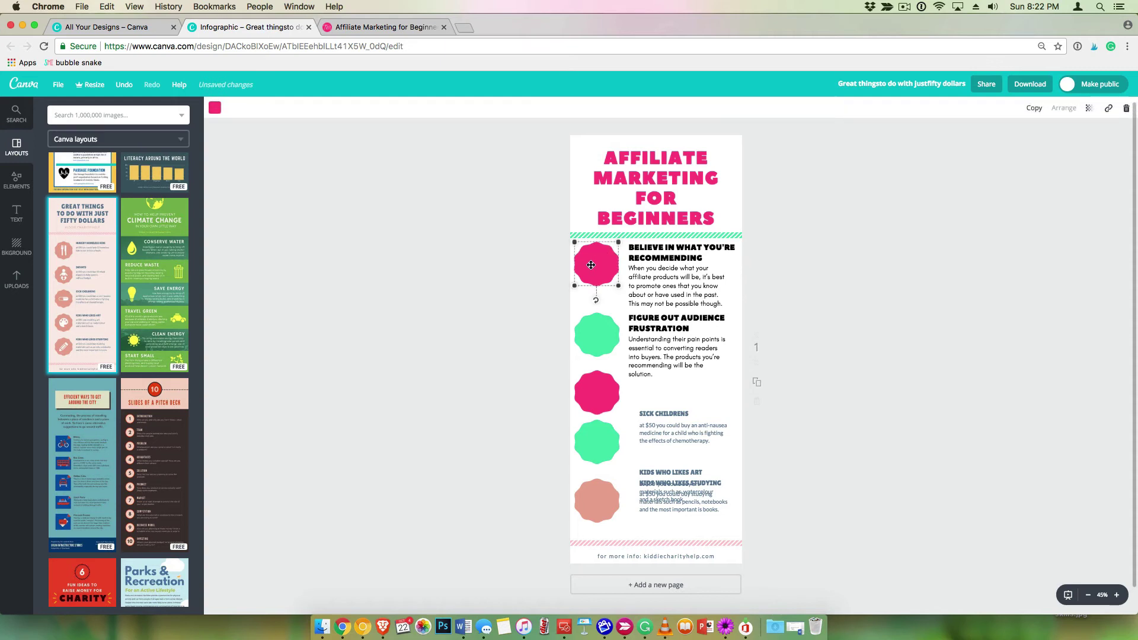
Search the illustrations for "book" and add the free green open book to the infographic
left_click(92, 116)
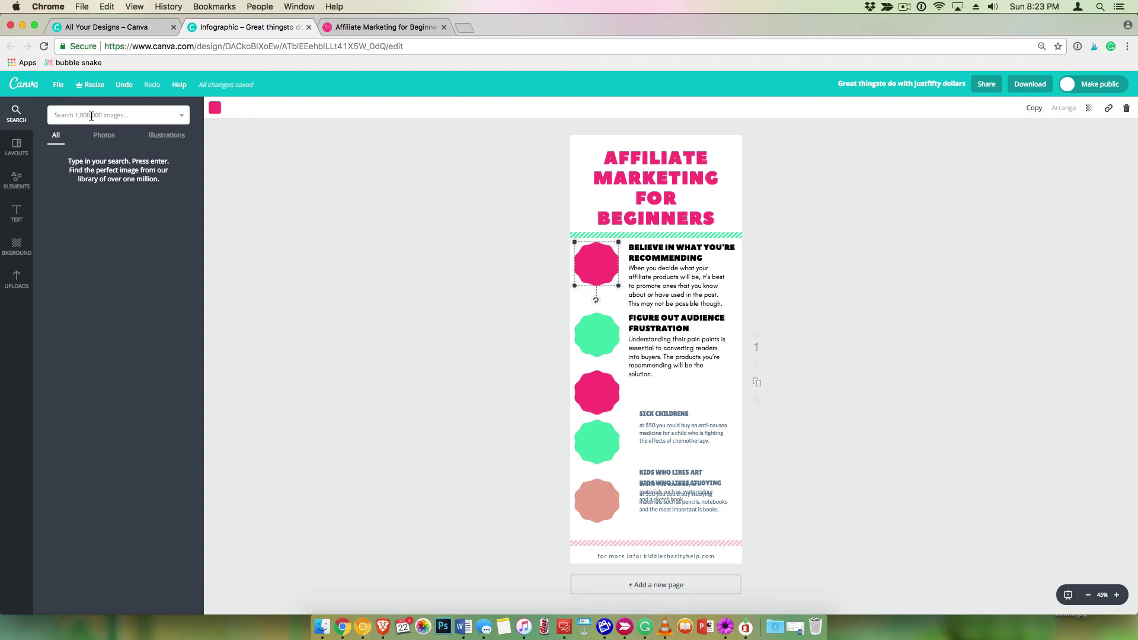
type("book")
key("Return")
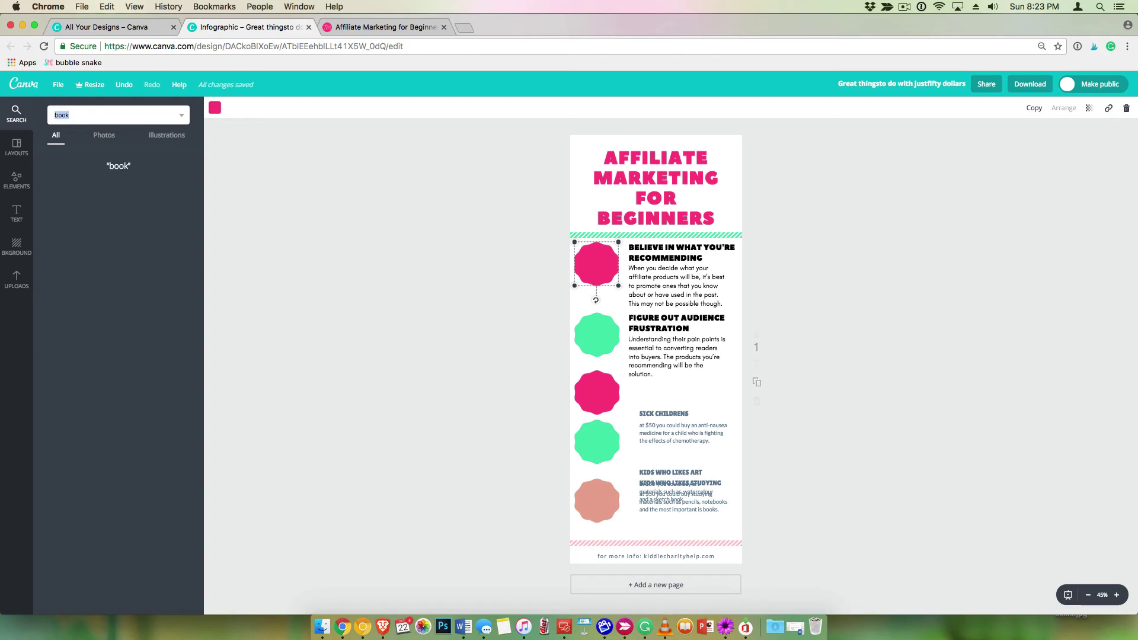
left_click(166, 136)
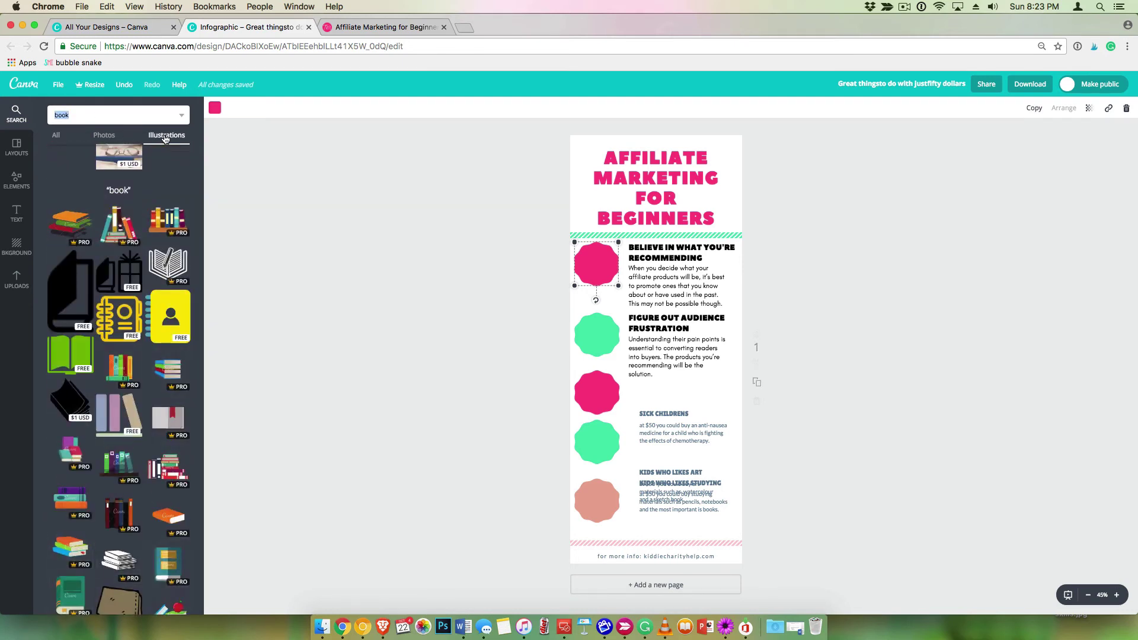
scroll(268, 286, "down", 1)
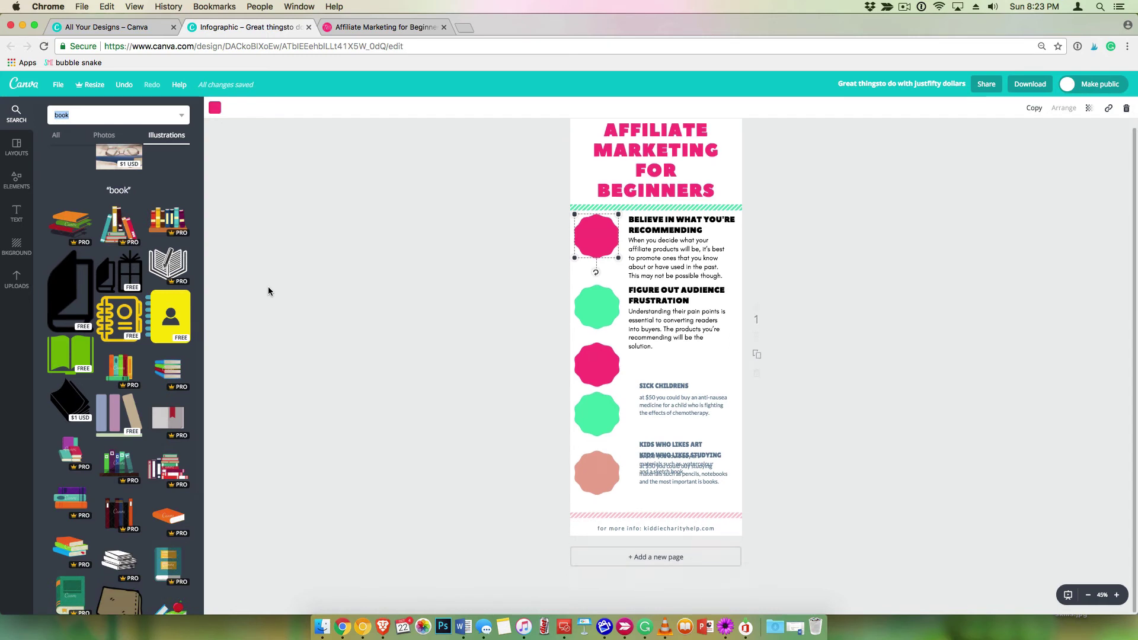
left_click(86, 361)
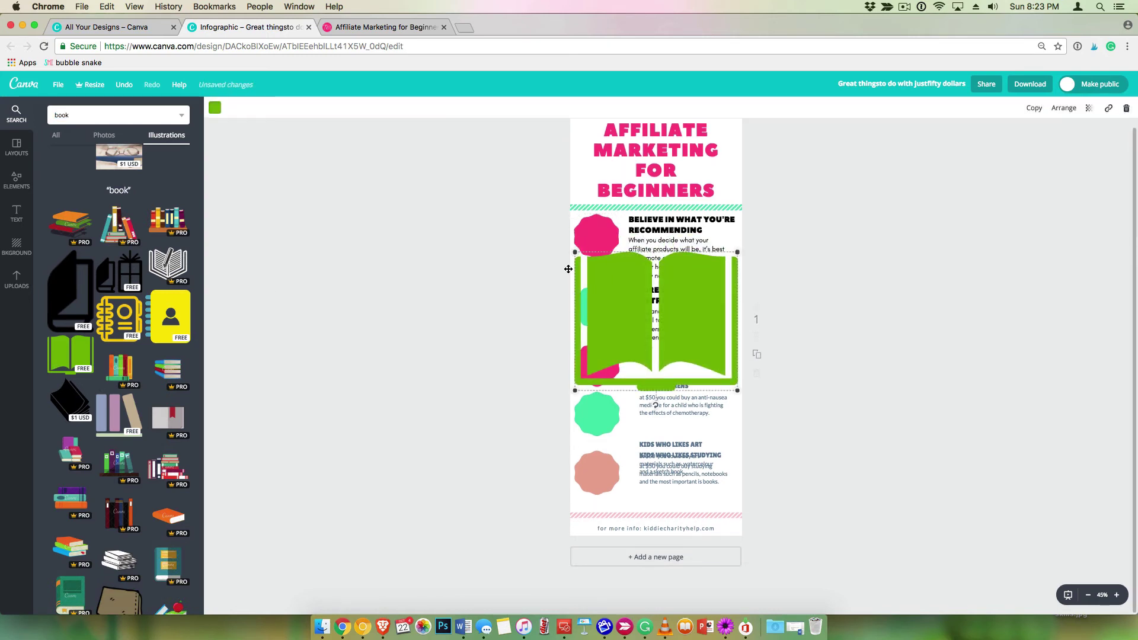
Recolor the open book white, shrink it and fit it inside the first pink badge
left_click(215, 107)
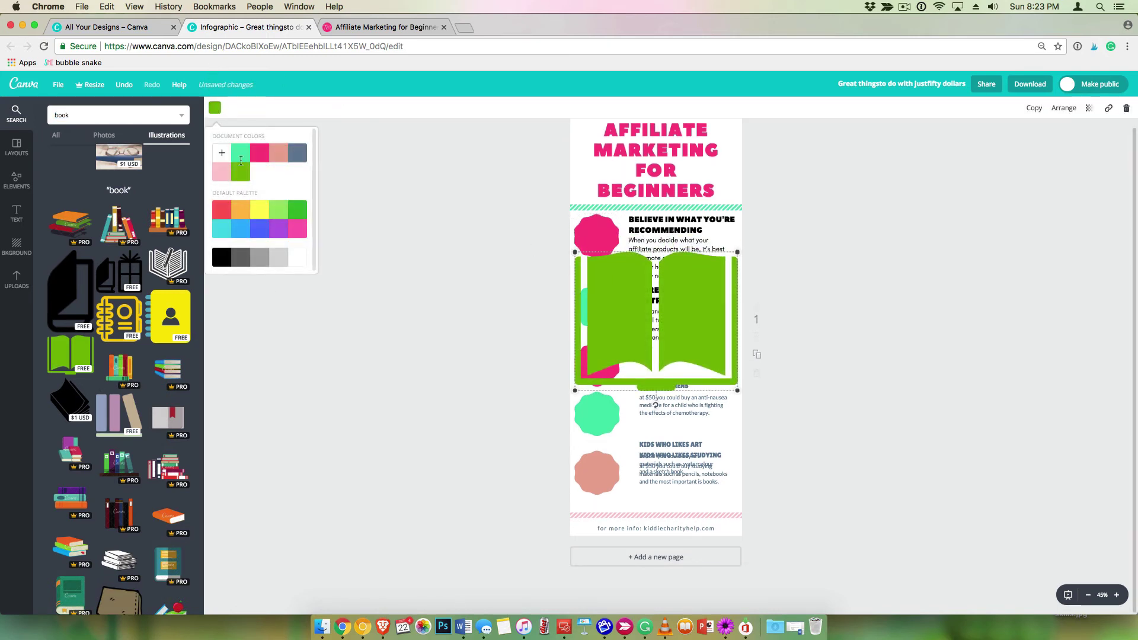
left_click(293, 260)
left_click_drag(737, 252, 603, 236)
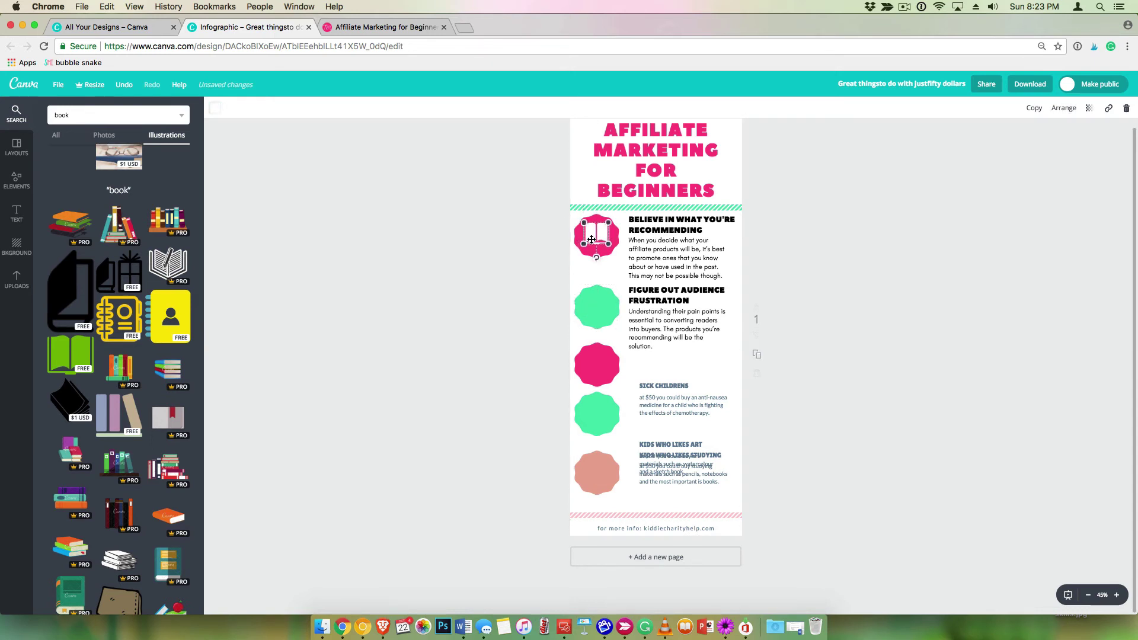
left_click_drag(608, 243, 611, 245)
Search the illustrations for "question" and add the free white question mark in a gray circle
left_click(596, 306)
double_click(74, 119)
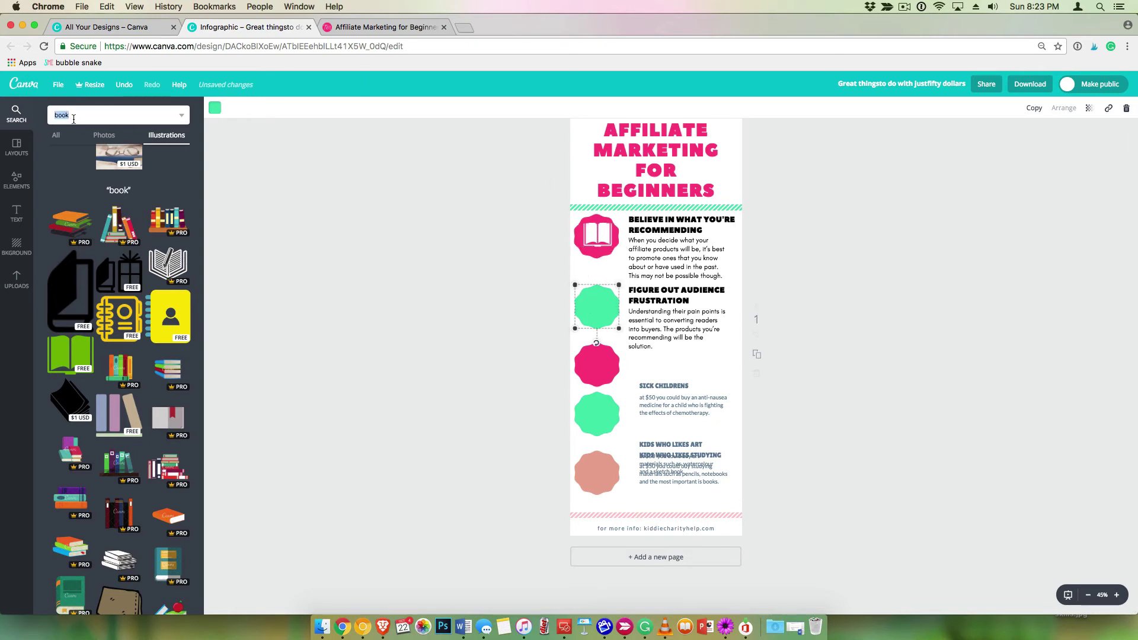
left_click(54, 115)
double_click(51, 114)
type("question")
key("Return")
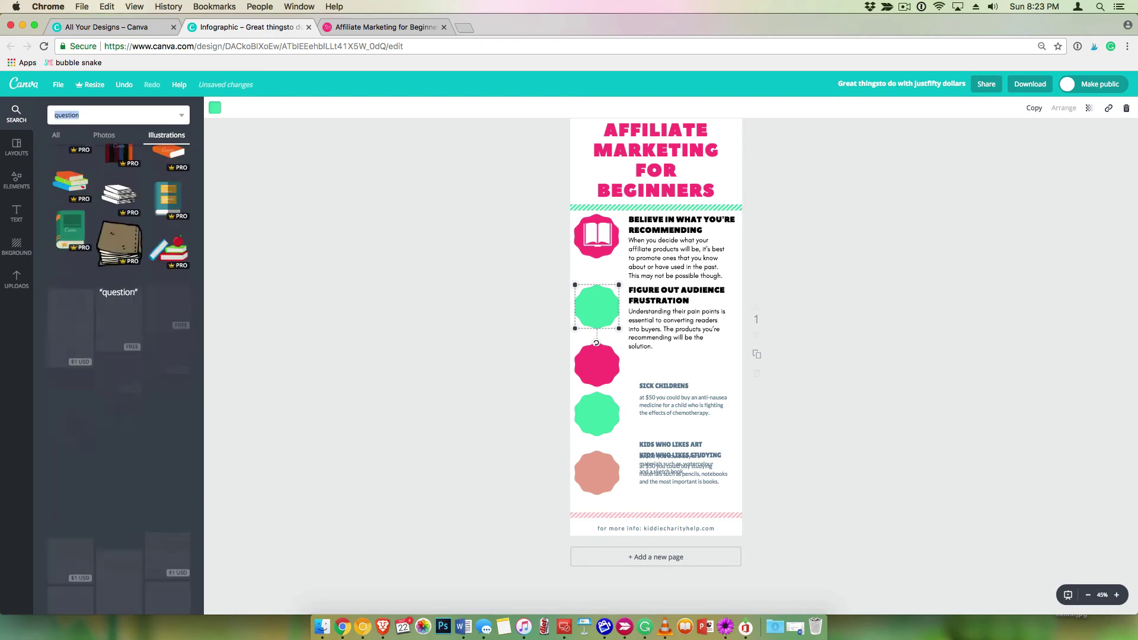
double_click(61, 115)
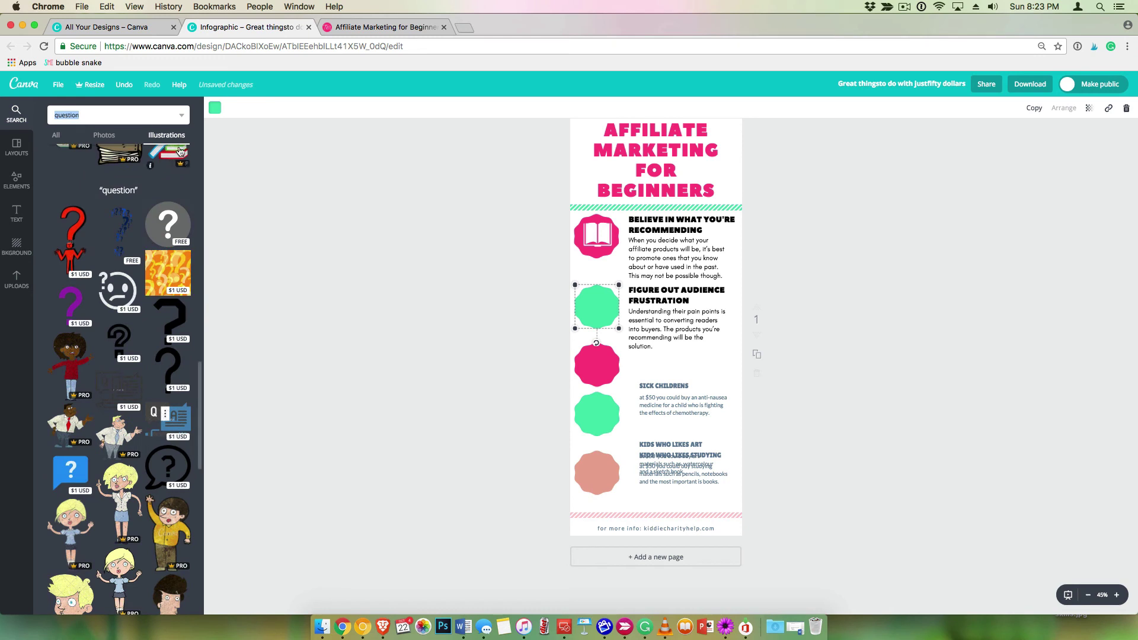
scroll(81, 231, "down", 2)
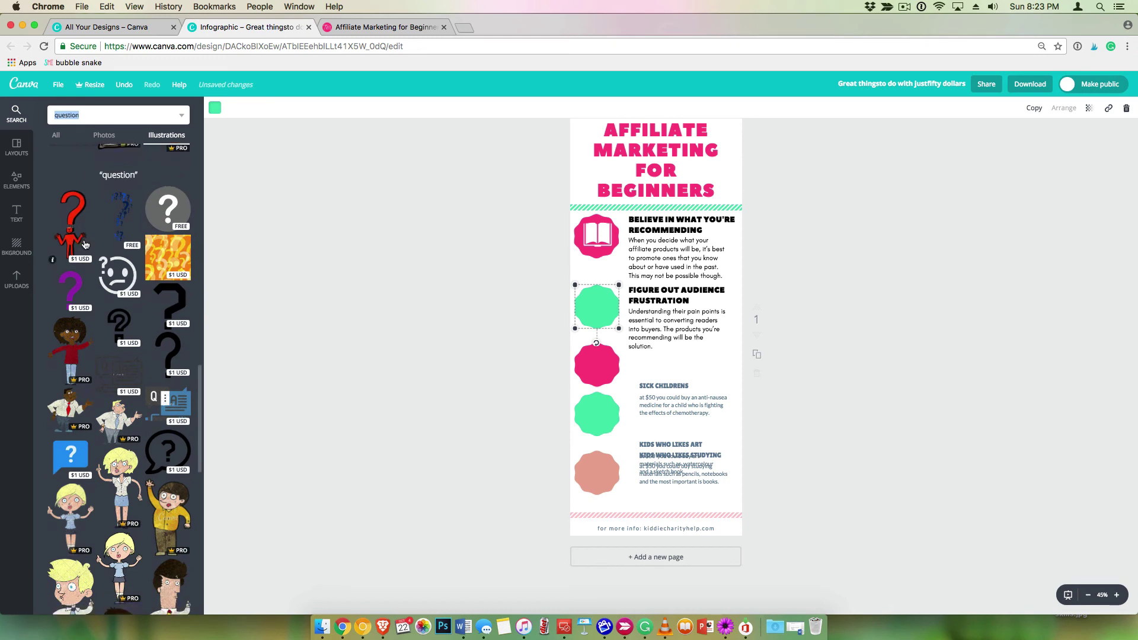
scroll(42, 235, "down", 1)
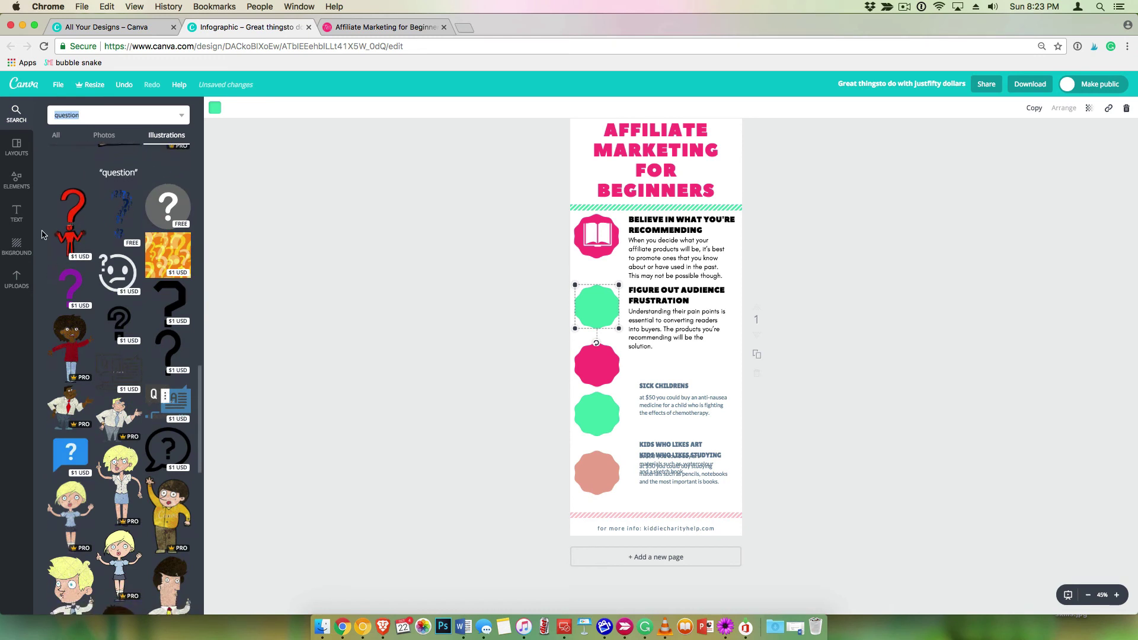
left_click(157, 211)
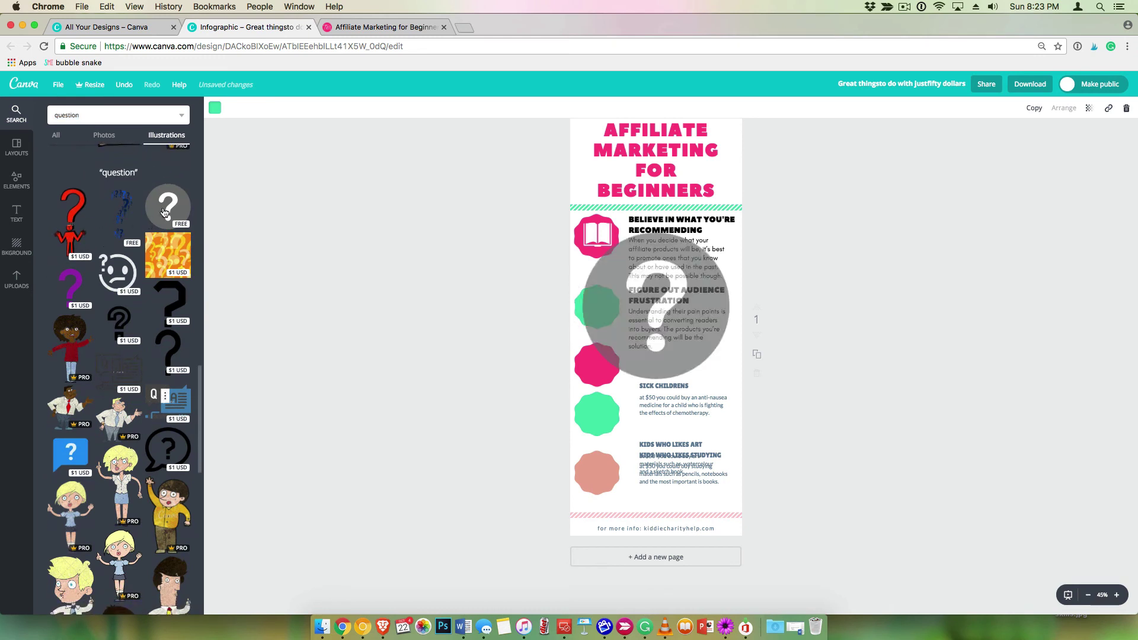
Make the icon's circle white and its question mark black, and shrink it onto the green badge beside the second tip
left_click(211, 108)
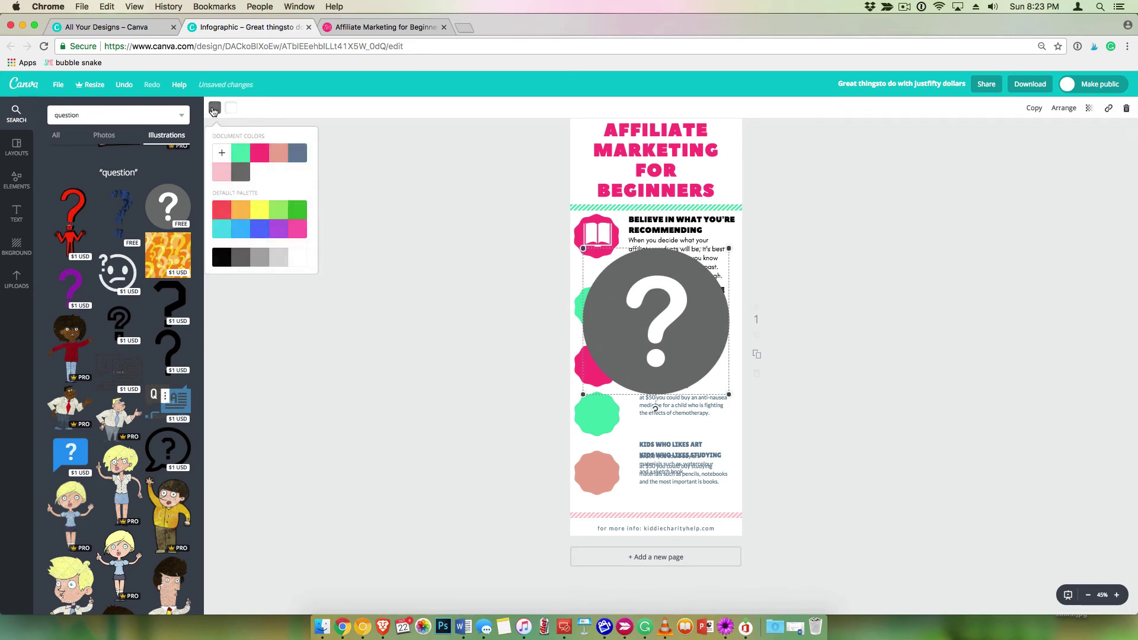
left_click(297, 264)
left_click(233, 111)
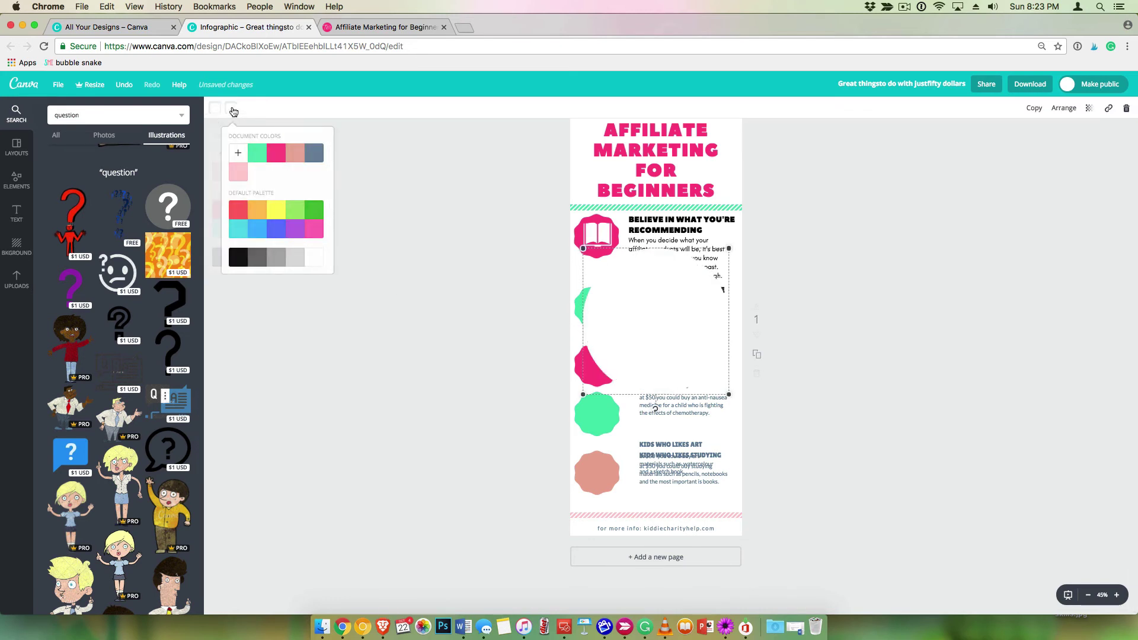
left_click(237, 257)
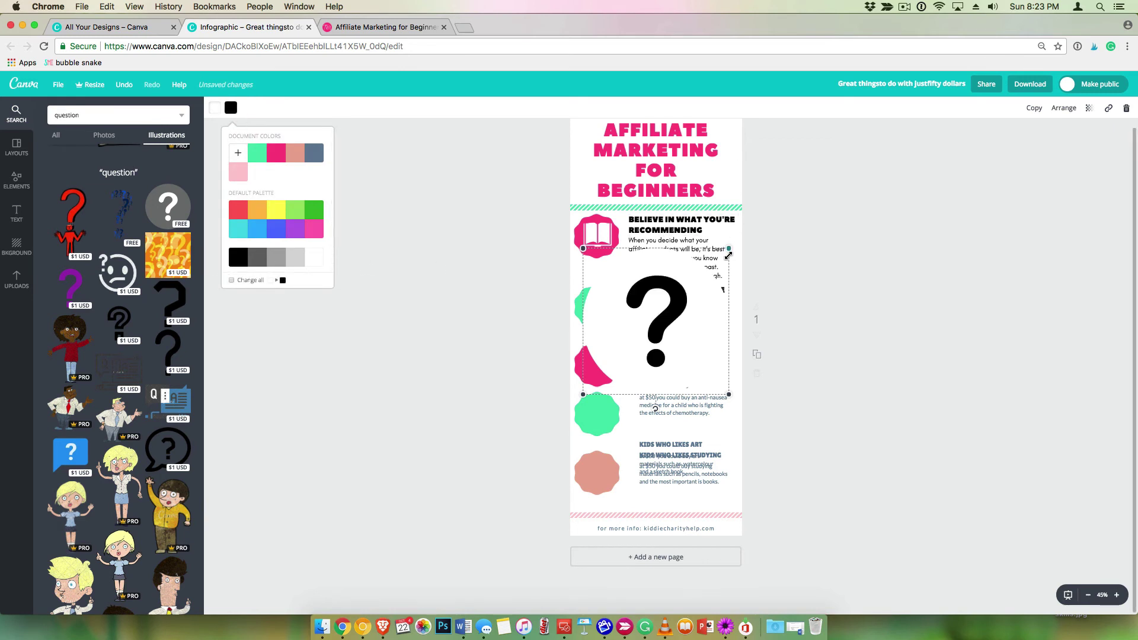
left_click_drag(728, 255, 603, 309)
left_click(517, 303)
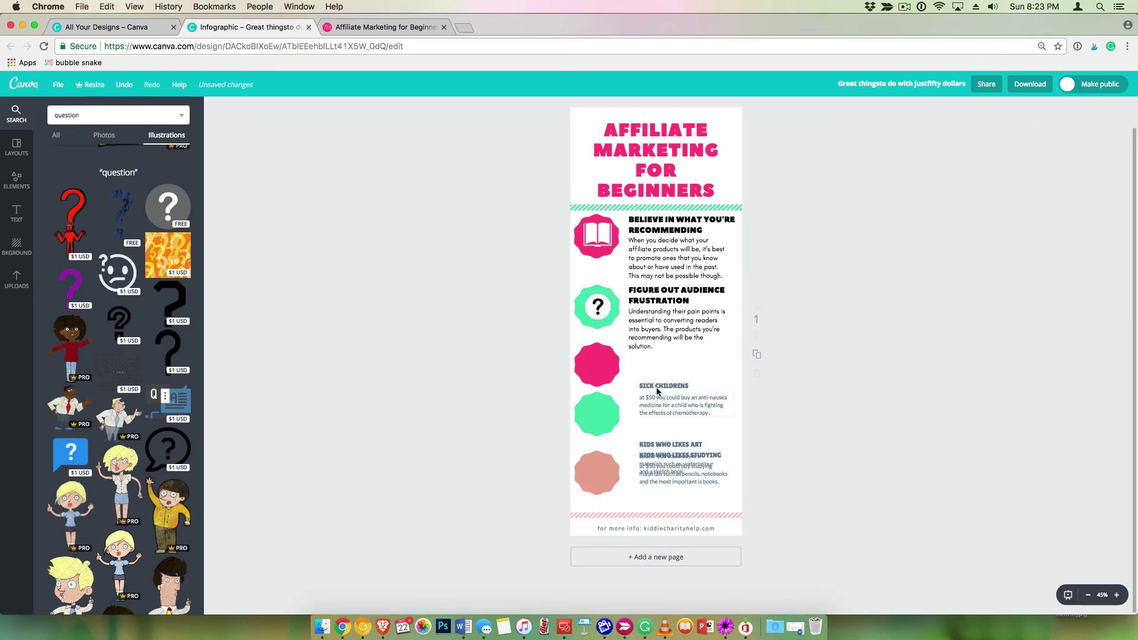
Shift the Sick Childrens heading and description and the two Kids headings up and left, and separate the overlapping art and studying descriptions
left_click_drag(646, 386, 644, 369)
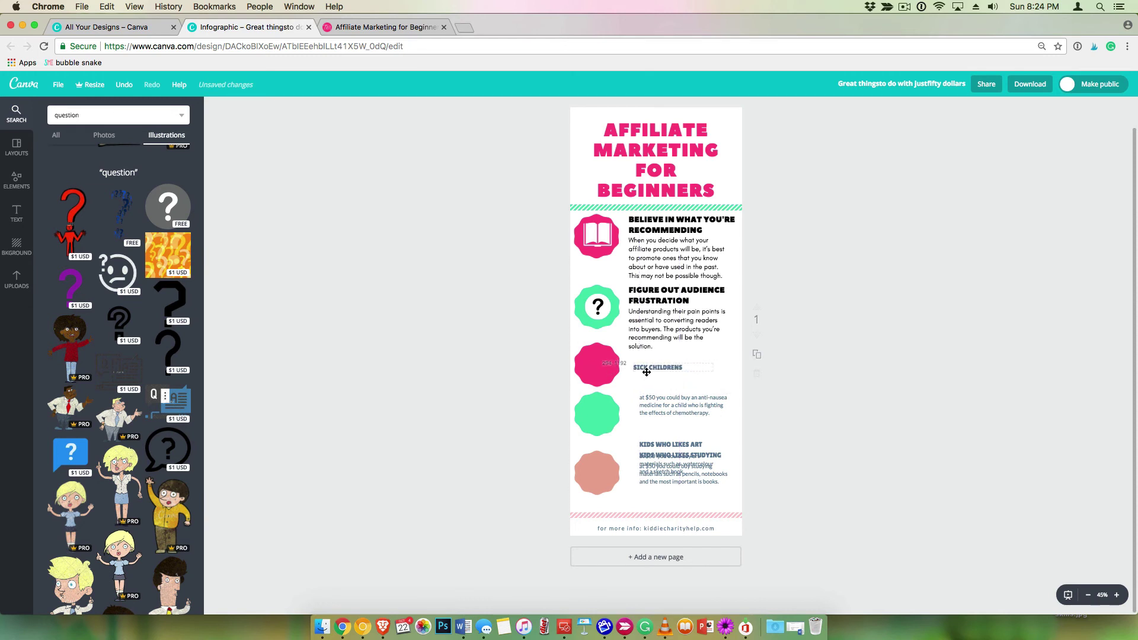
left_click_drag(663, 407, 656, 397)
left_click_drag(661, 429, 659, 423)
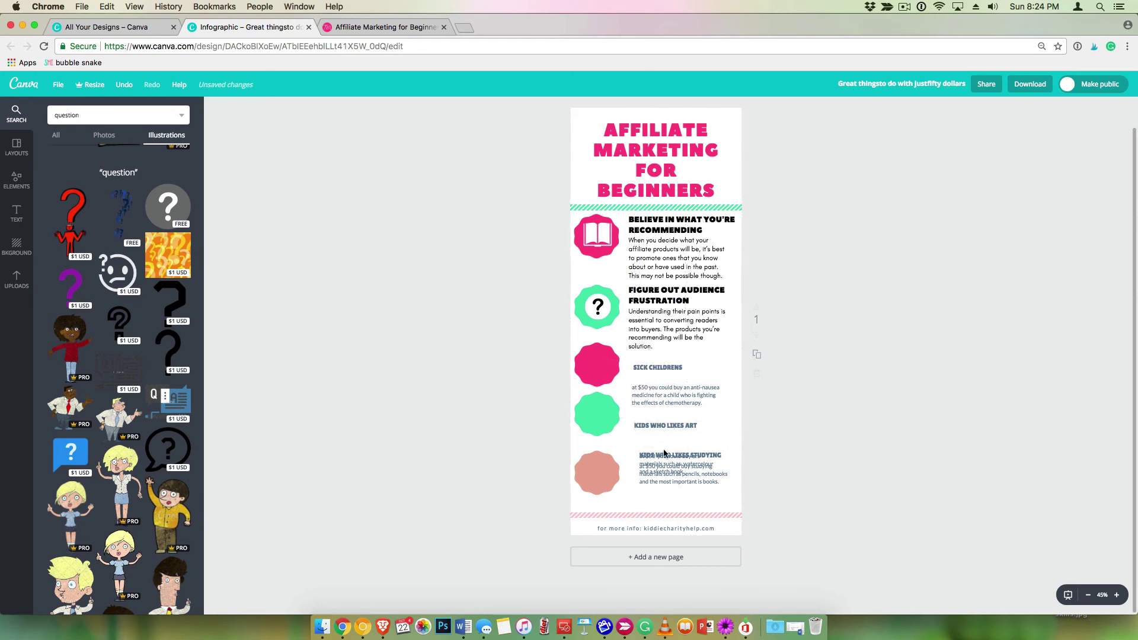
mouse_move(669, 465)
left_mouse_down()
mouse_move(656, 474)
mouse_move(661, 455)
left_mouse_up()
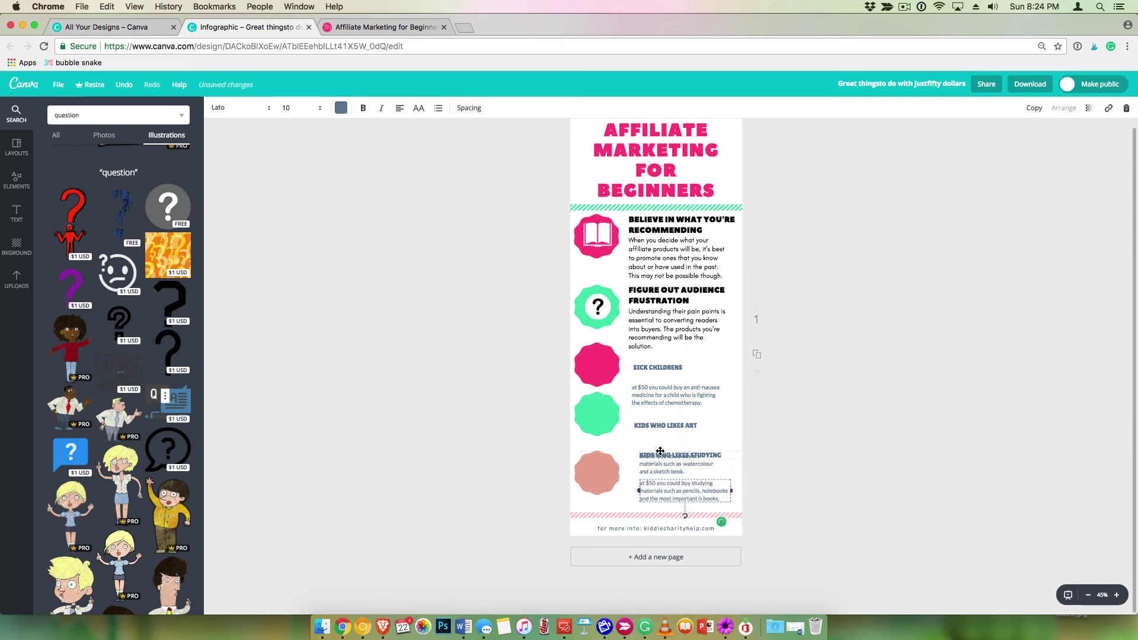
left_click(661, 454)
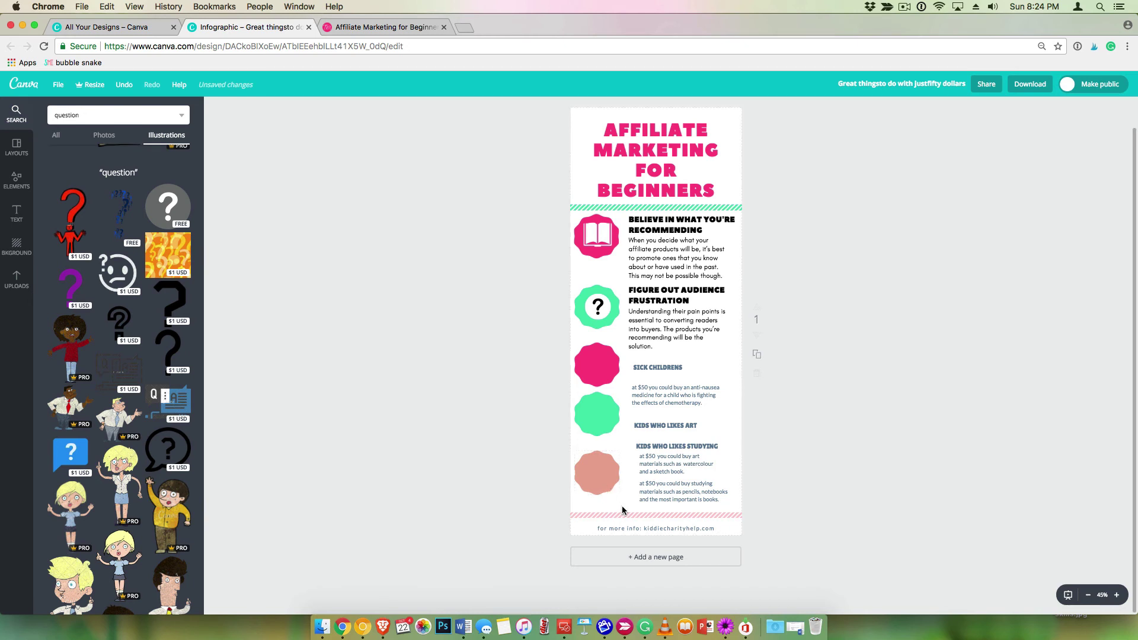
Recolor the pink striped divider above the footer to the document's mint green
left_click(579, 517)
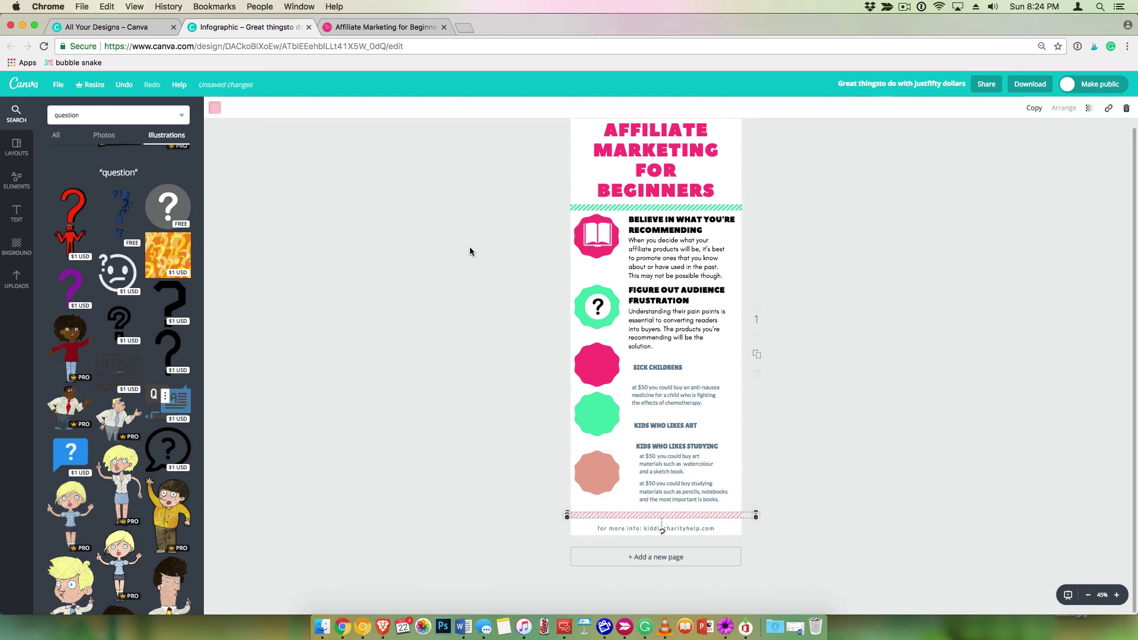
left_click(215, 107)
left_click(240, 155)
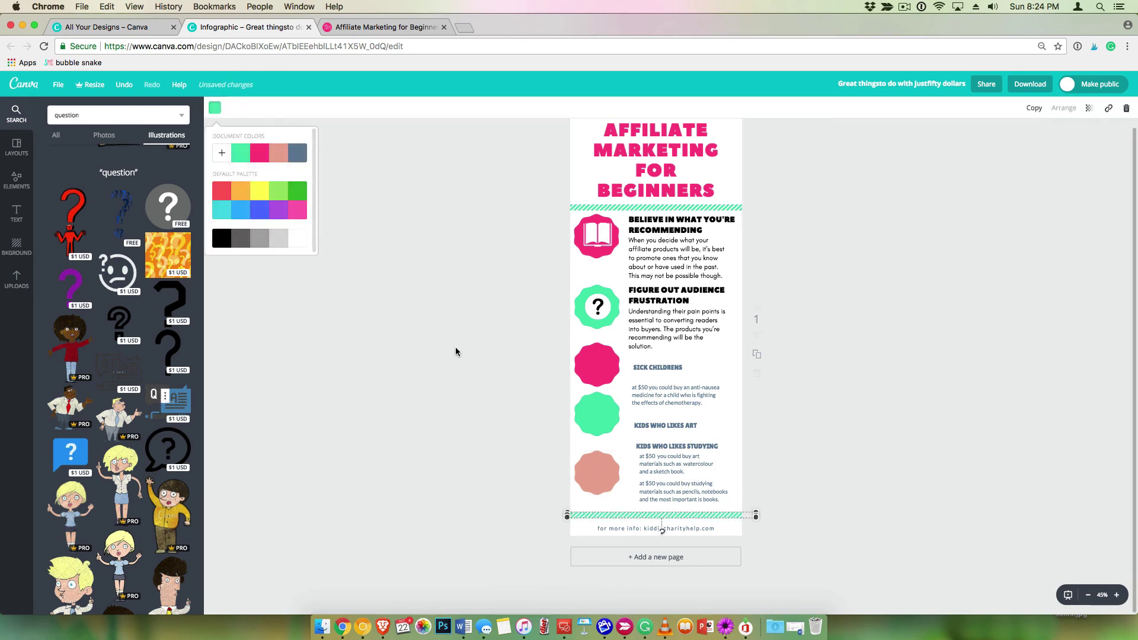
Delete the salmon badge, the studying description and the Kids Who Likes Art heading, and move the remaining studying heading and art description up
left_click(617, 478)
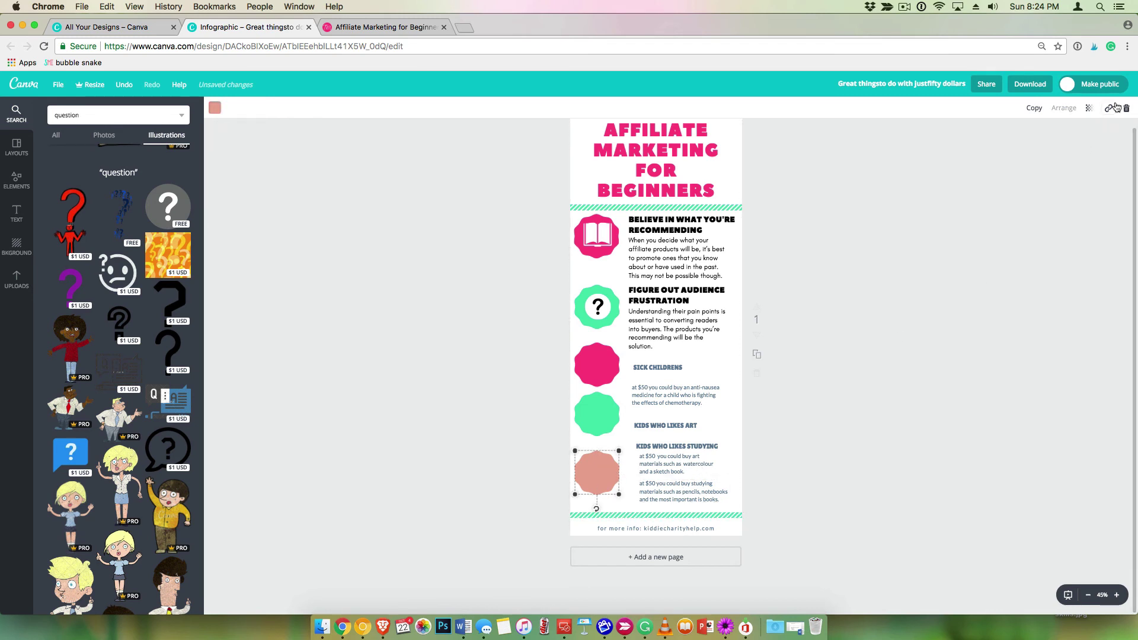
key("Delete")
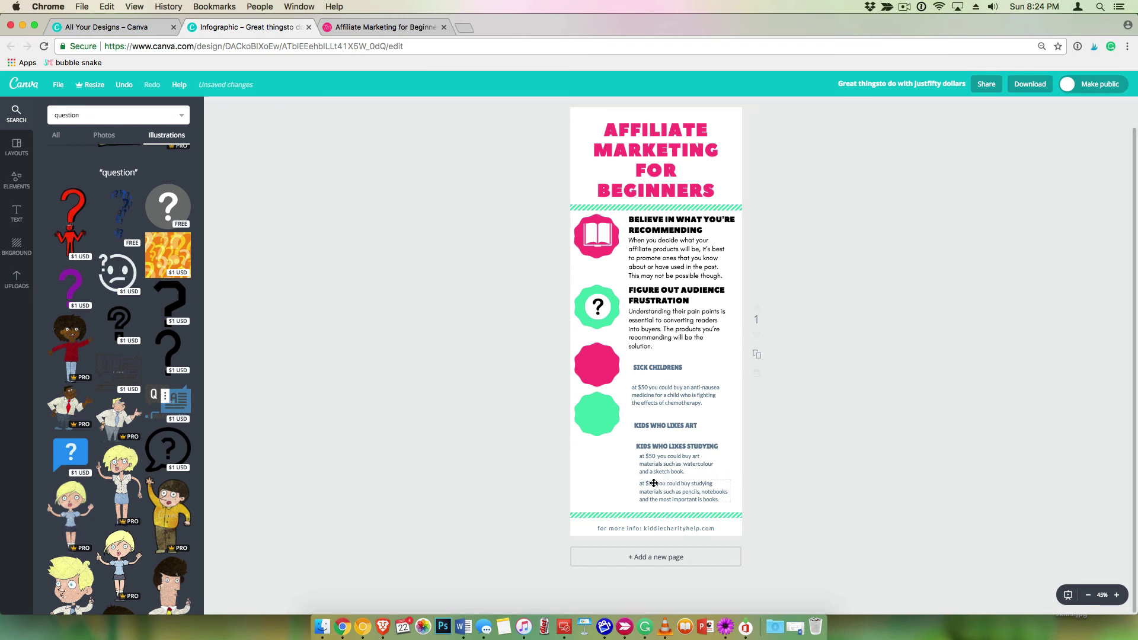
left_click(679, 499)
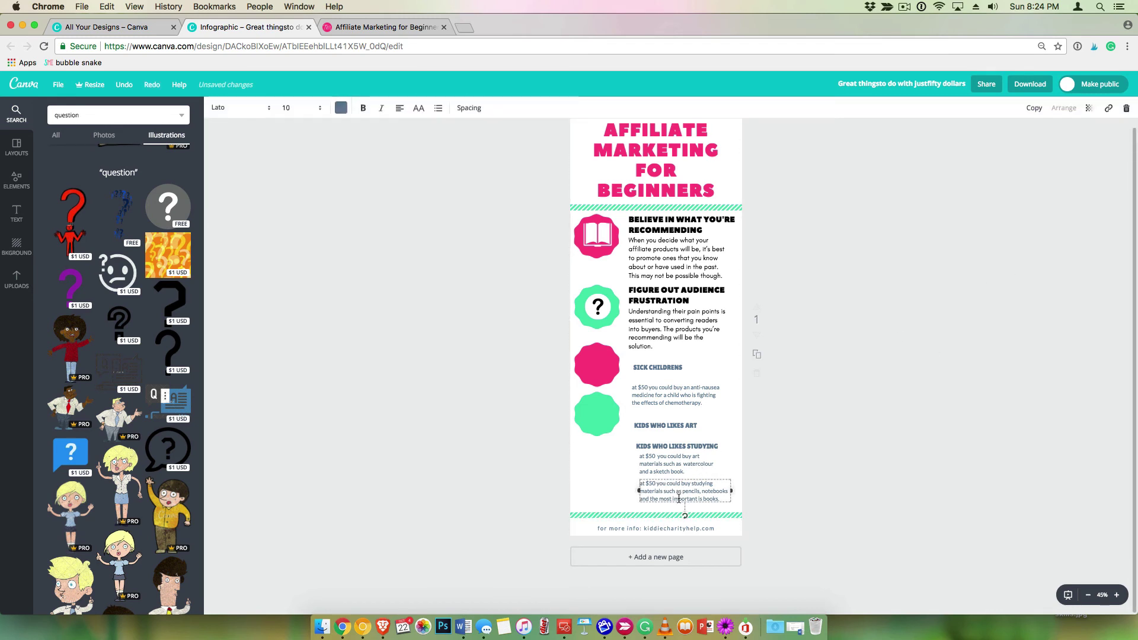
left_click(1126, 108)
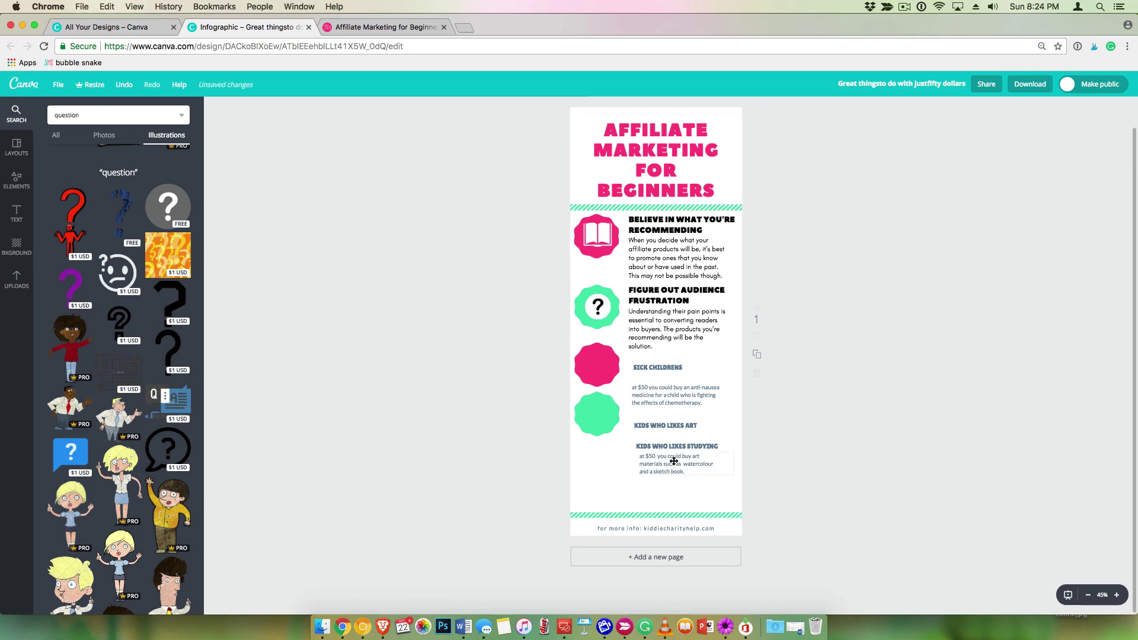
left_click_drag(674, 461, 690, 438)
left_click(1128, 111)
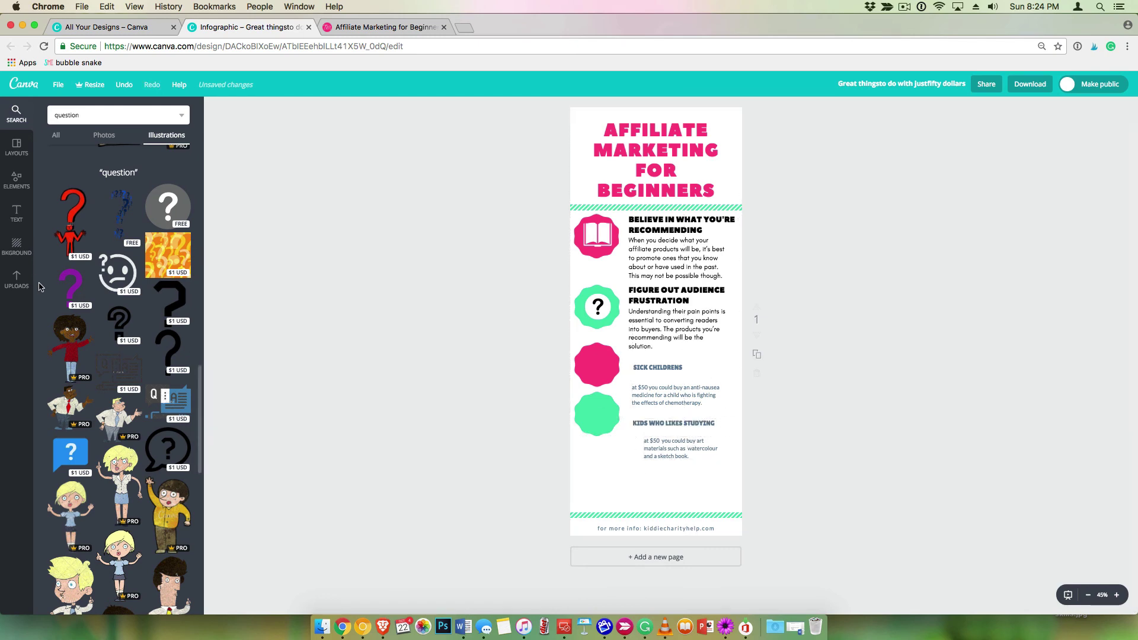
Place the uploaded Write Your Way course mockup image above the footer divider and shrink it to fit at the left side of the page
left_click(18, 283)
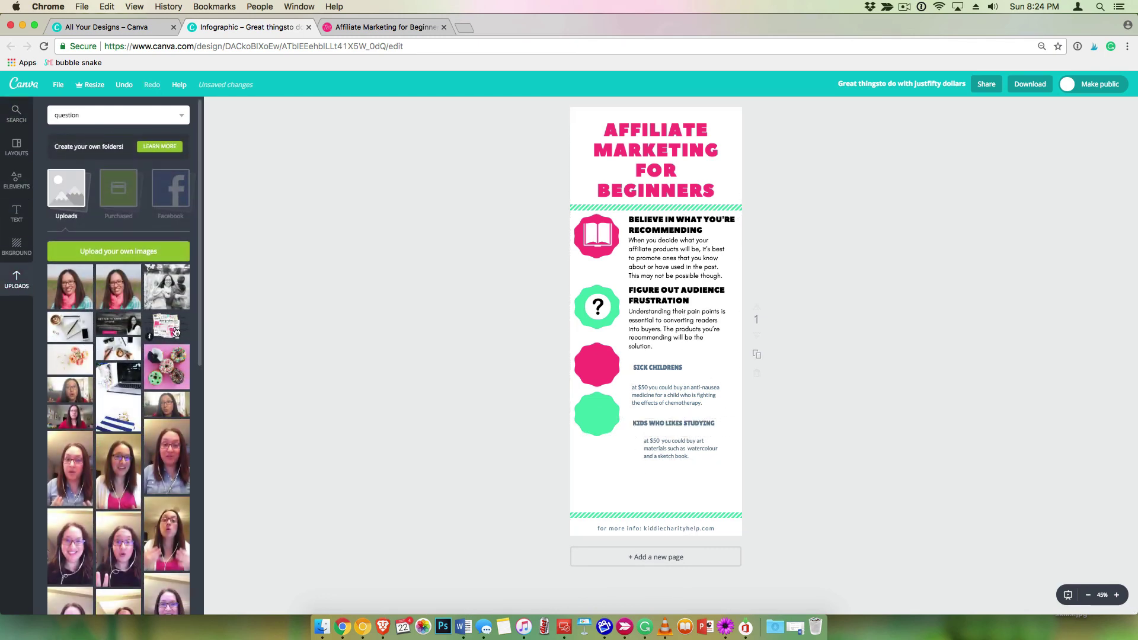
scroll(171, 329, "down", 10)
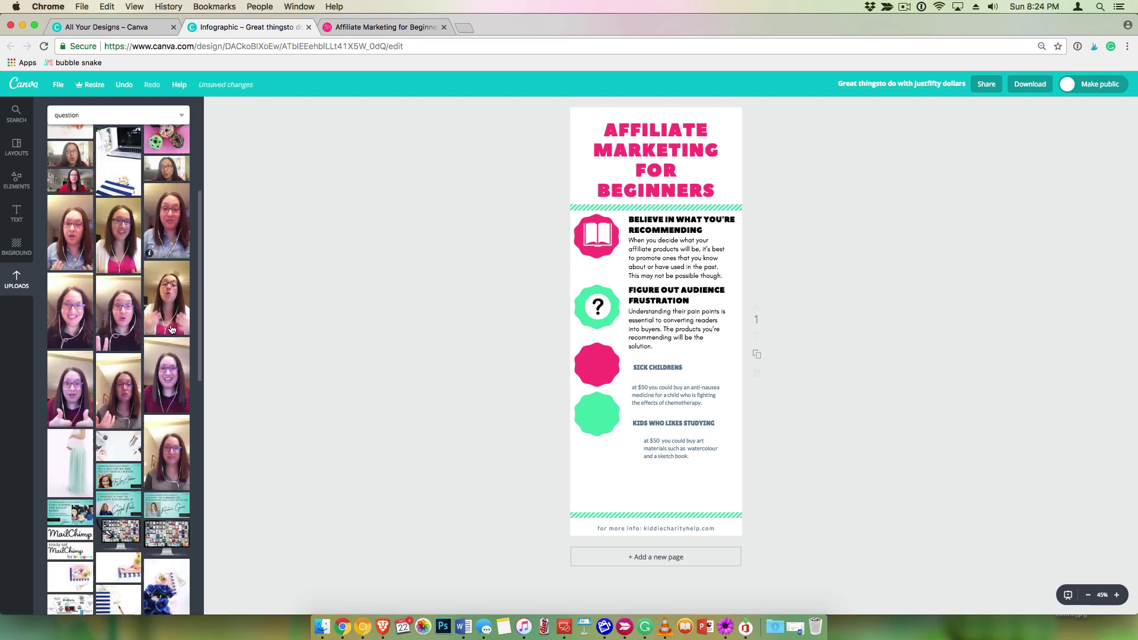
scroll(171, 330, "down", 4)
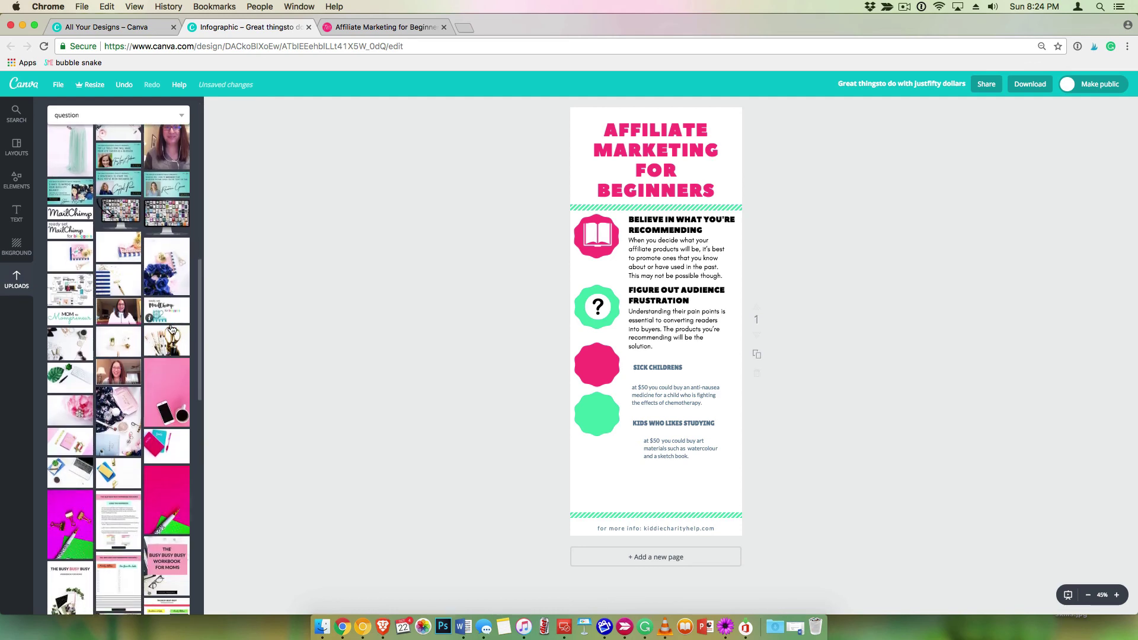
scroll(170, 330, "down", 12)
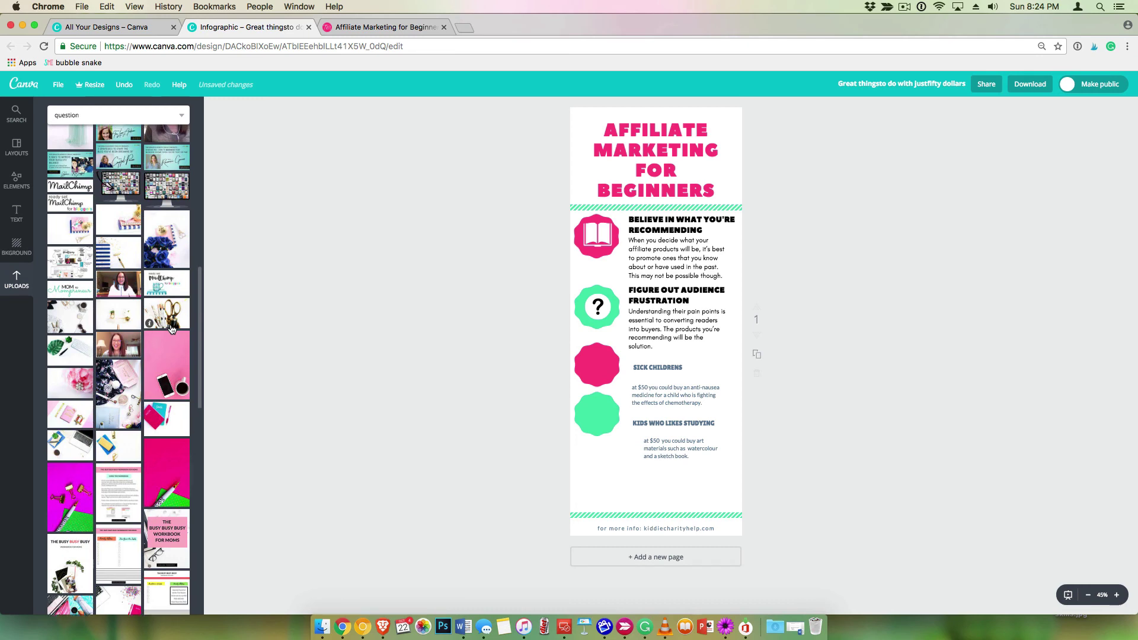
scroll(171, 330, "up", 20)
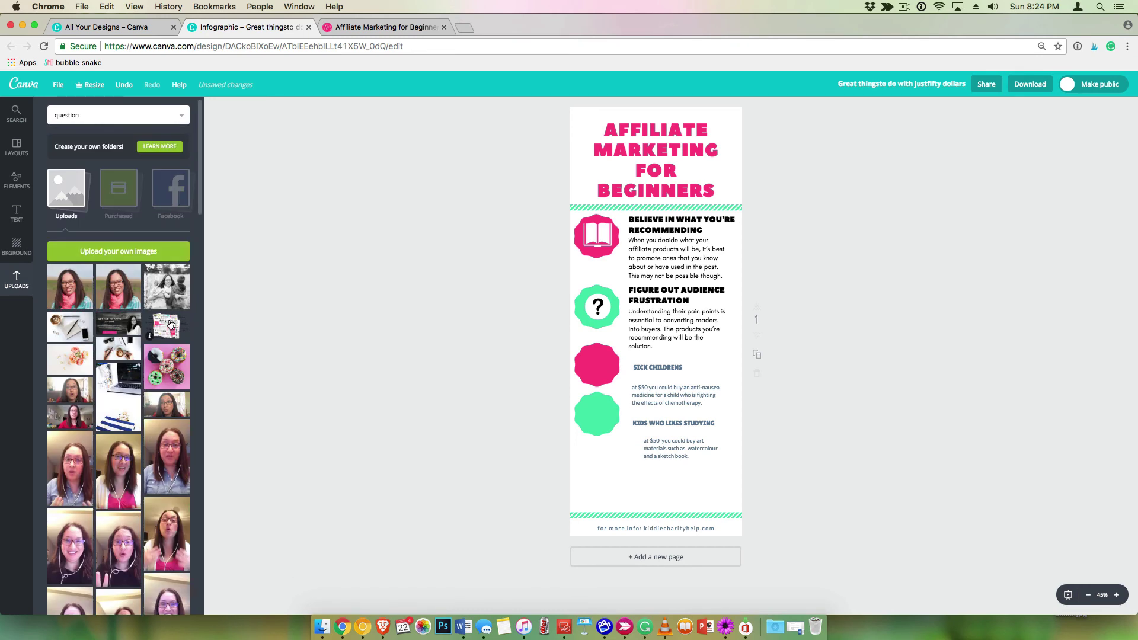
left_click_drag(169, 325, 649, 472)
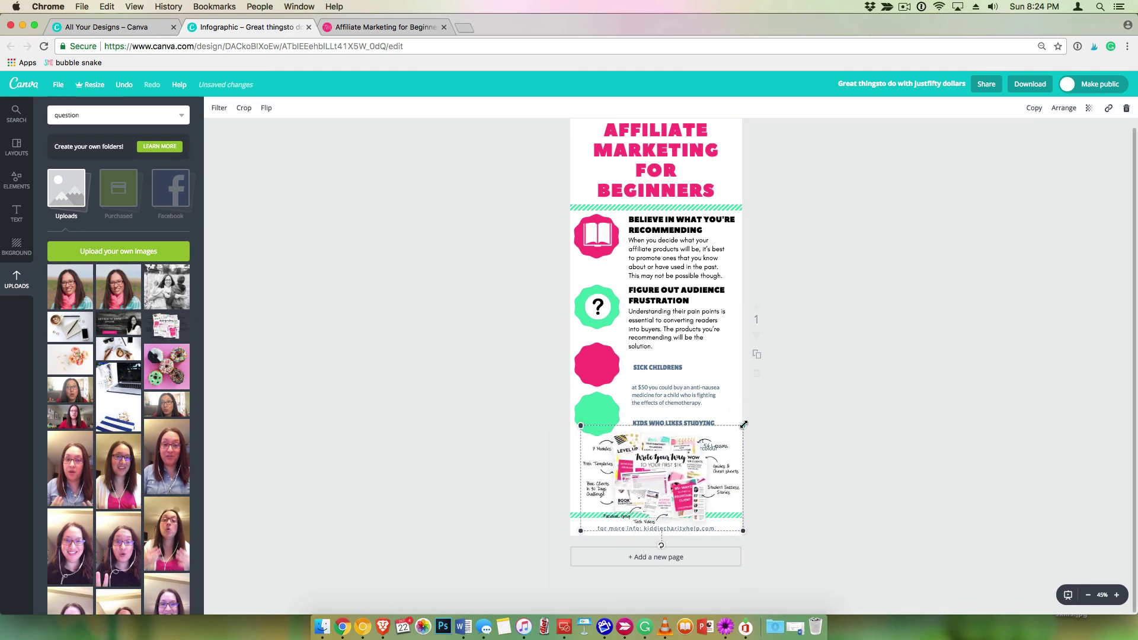
left_click_drag(743, 425, 618, 481)
Move the art description beside the mockup image and the studying heading above it, and retitle that heading RESOURCES FOR BLOGGERS
left_click_drag(678, 444, 686, 474)
left_click_drag(677, 425, 674, 451)
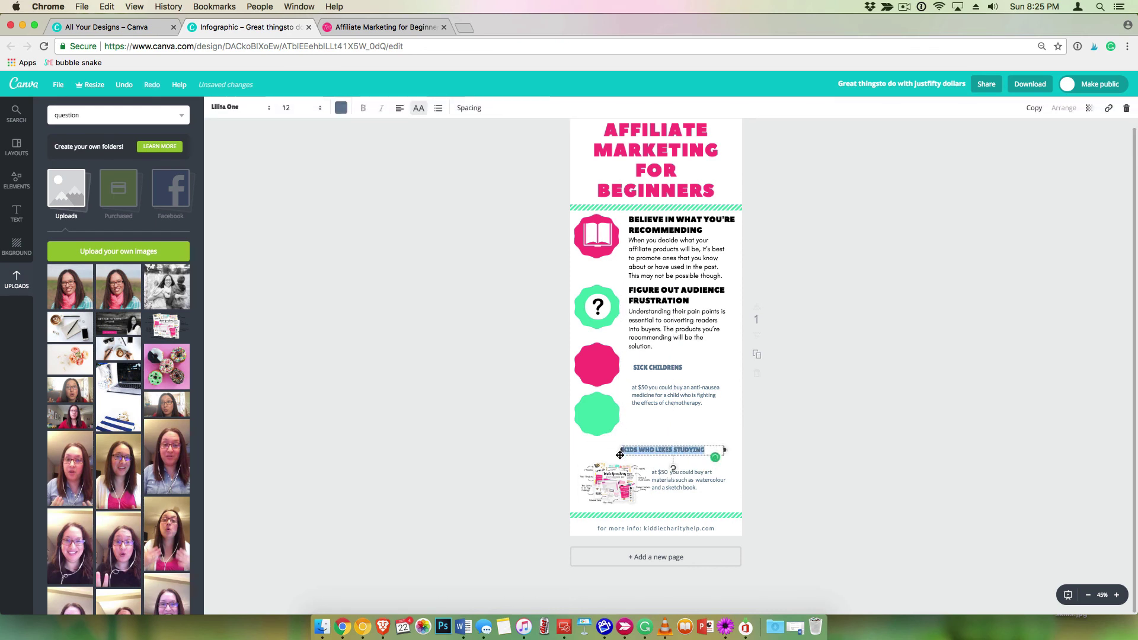
type("RCES FOR BLOG")
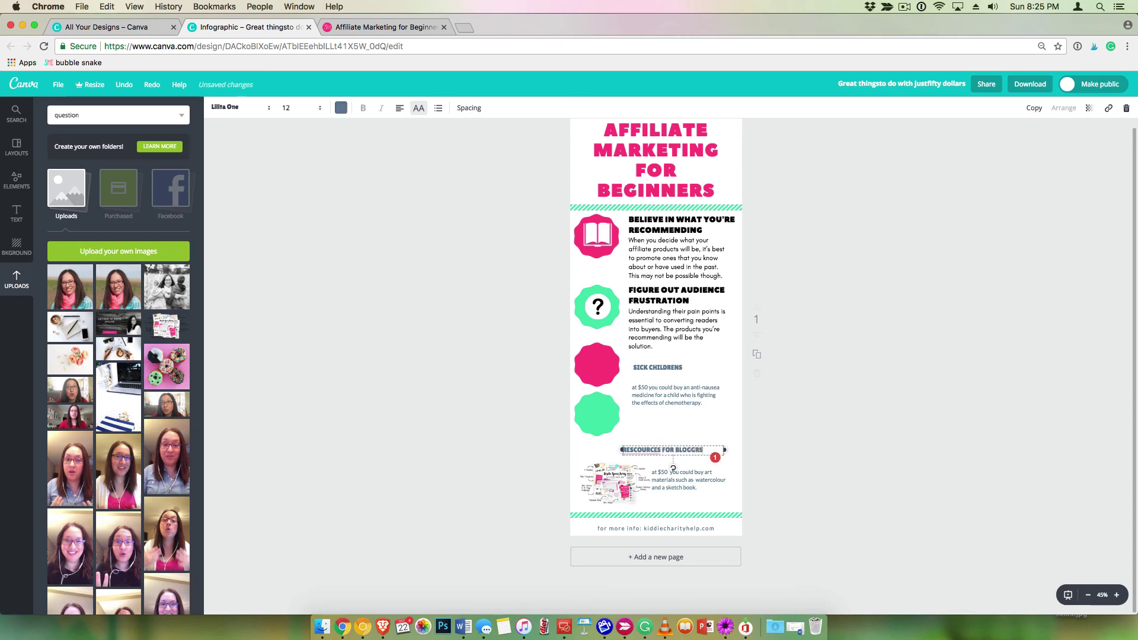
type("GERS")
left_click(637, 465)
Change the Resources for Bloggers heading to the Peace Sans font in black
left_click(239, 108)
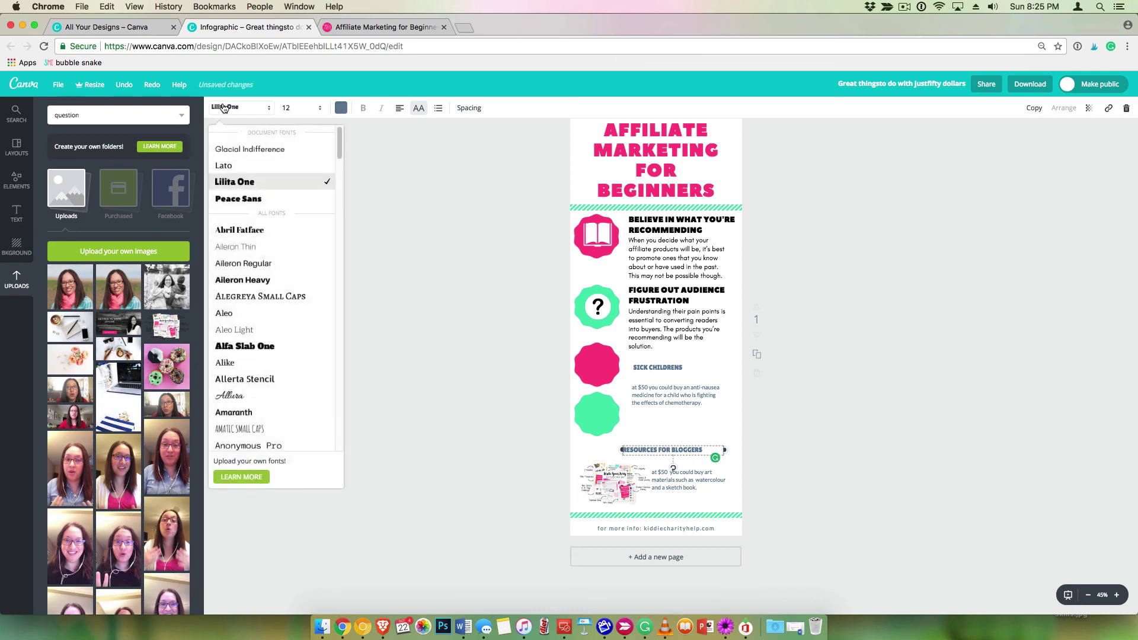
left_click(239, 198)
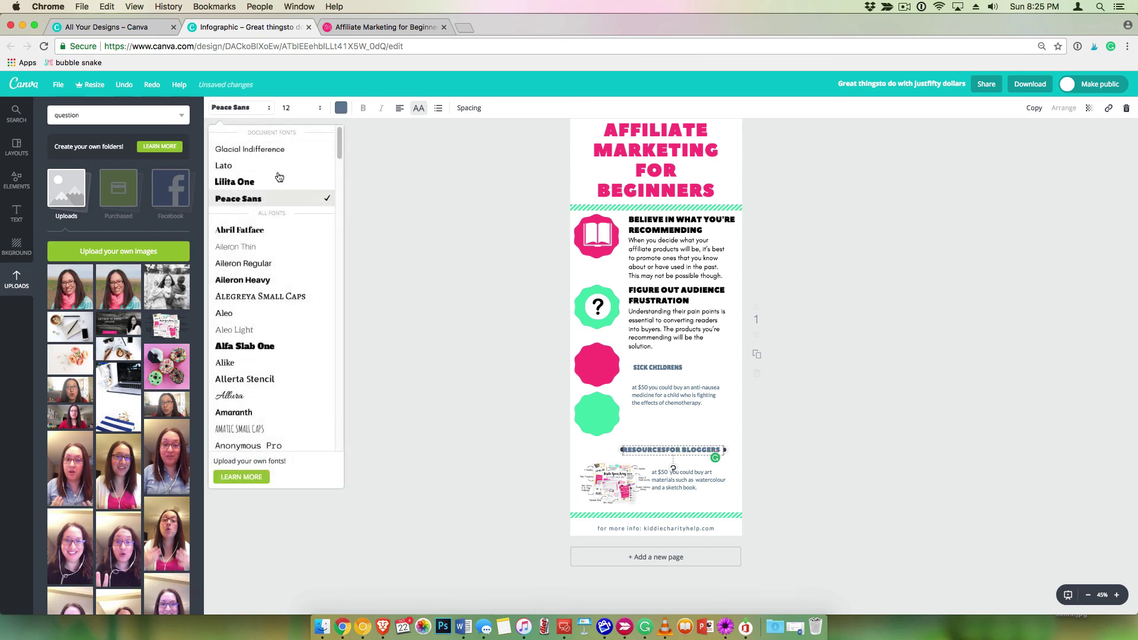
left_click(341, 107)
left_click(349, 237)
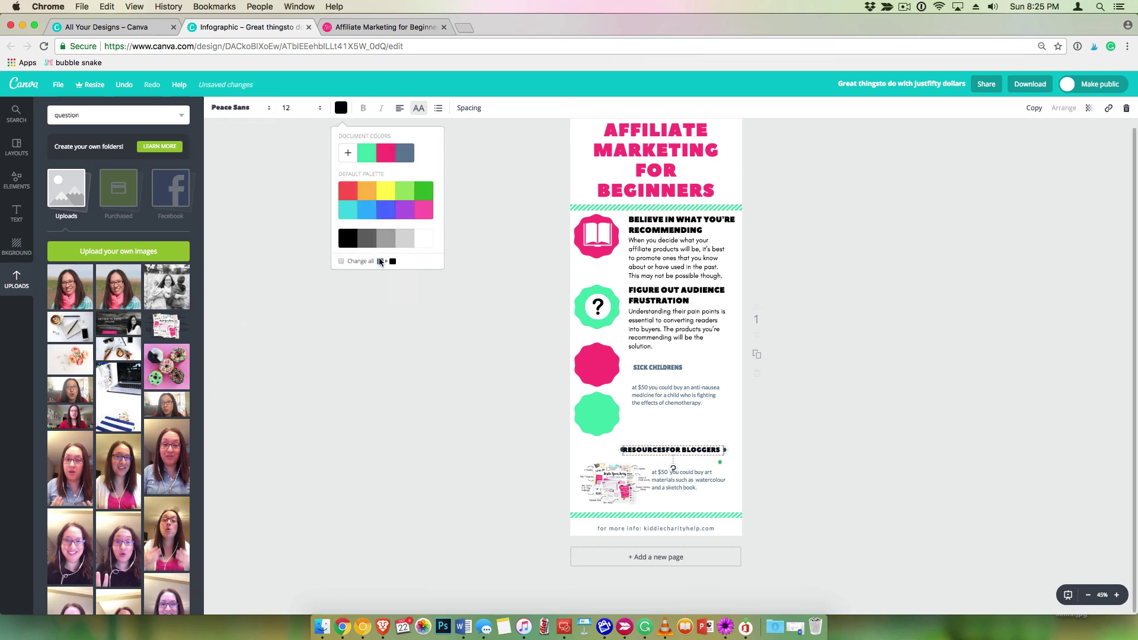
Enlarge the Resources for Bloggers heading, widen its text box to fit on one line, and center it across the page
left_click(287, 107)
left_click(288, 246)
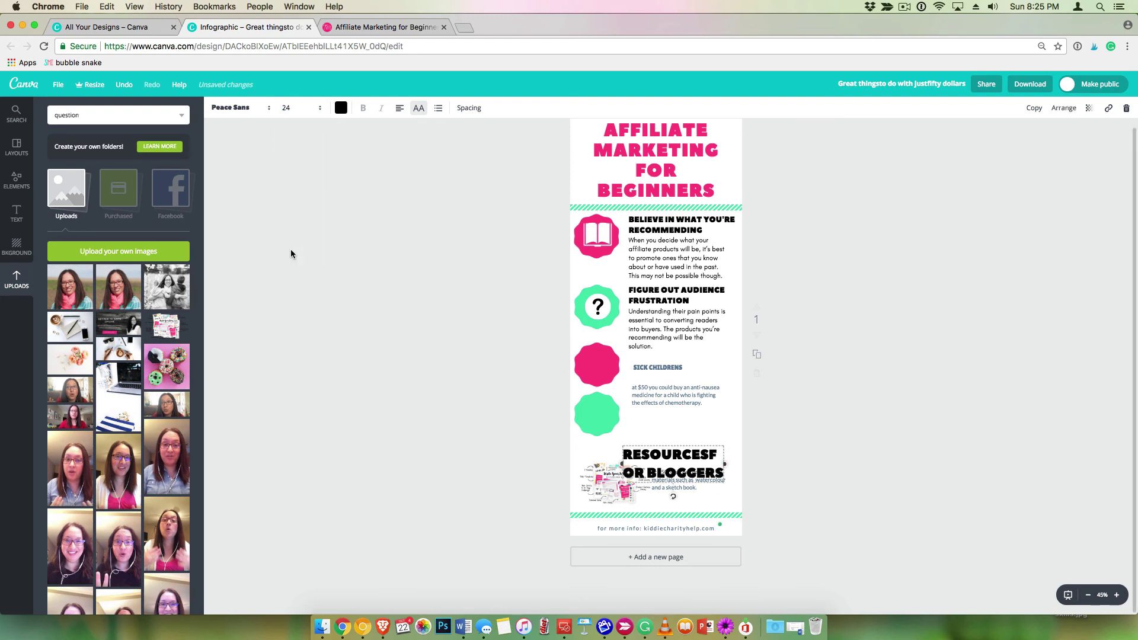
left_click_drag(620, 467, 560, 465)
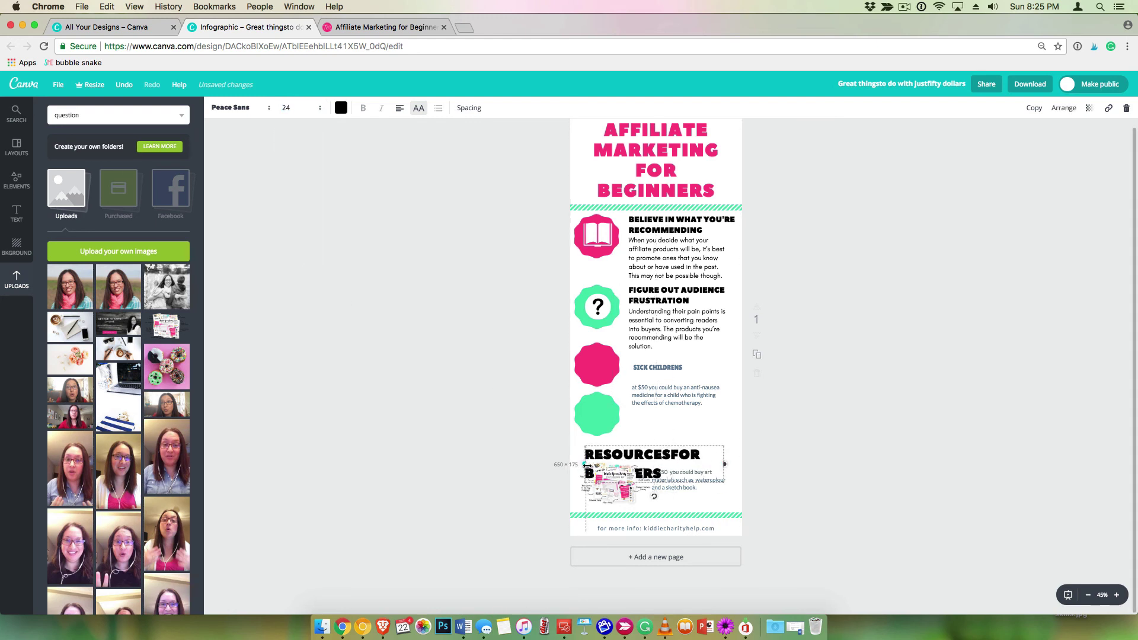
left_click_drag(724, 464, 751, 457)
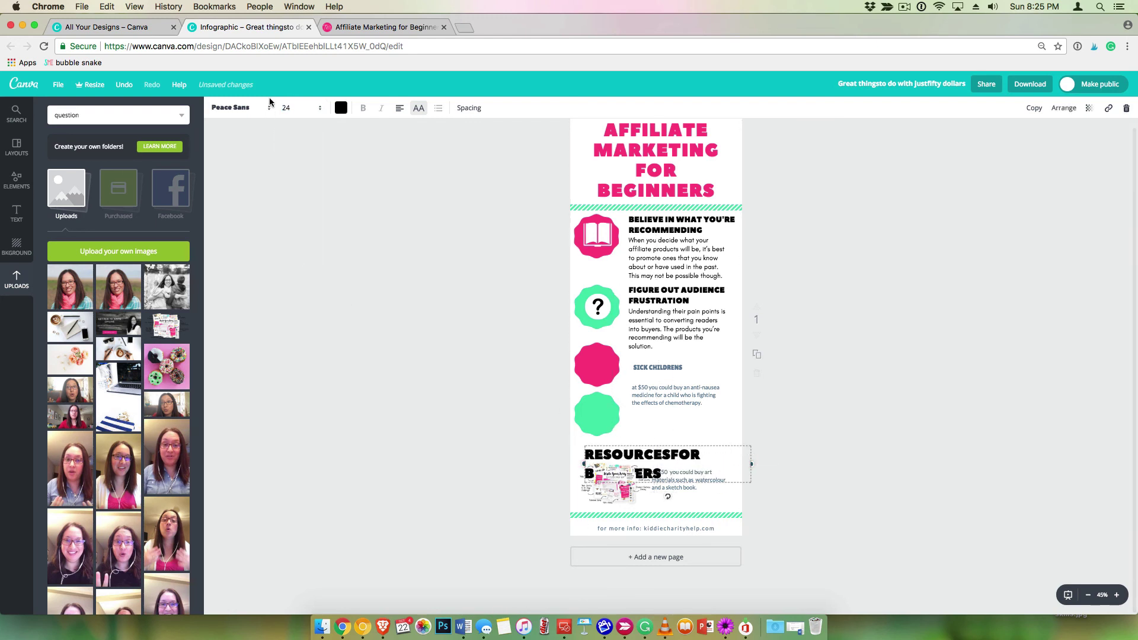
left_click(288, 109)
left_click(292, 232)
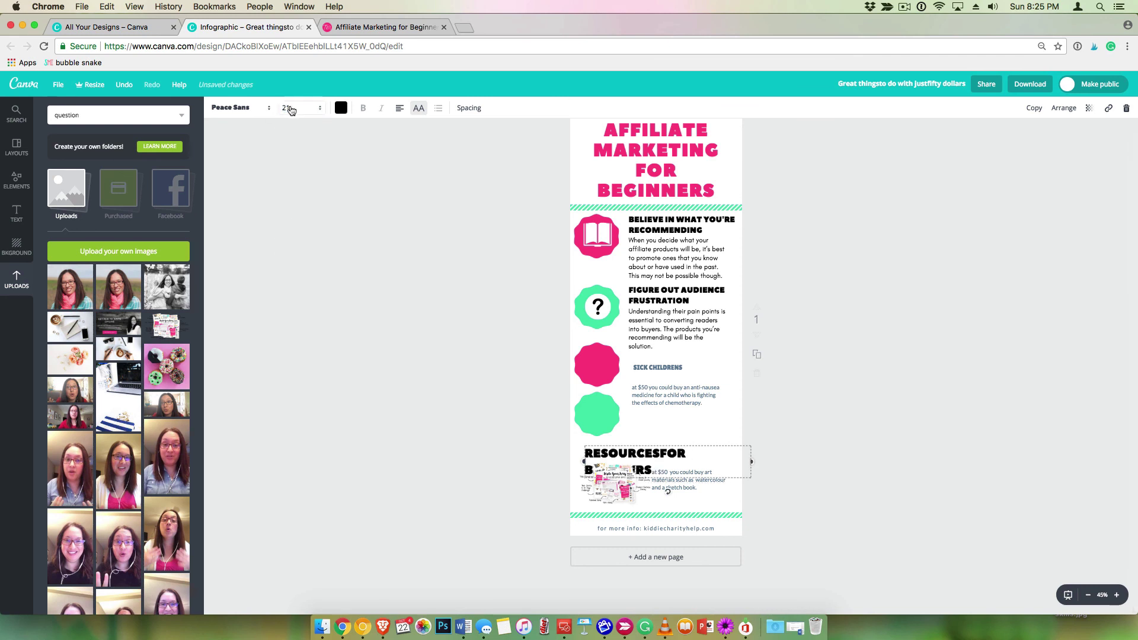
left_click(287, 110)
left_click(291, 219)
left_click(316, 254)
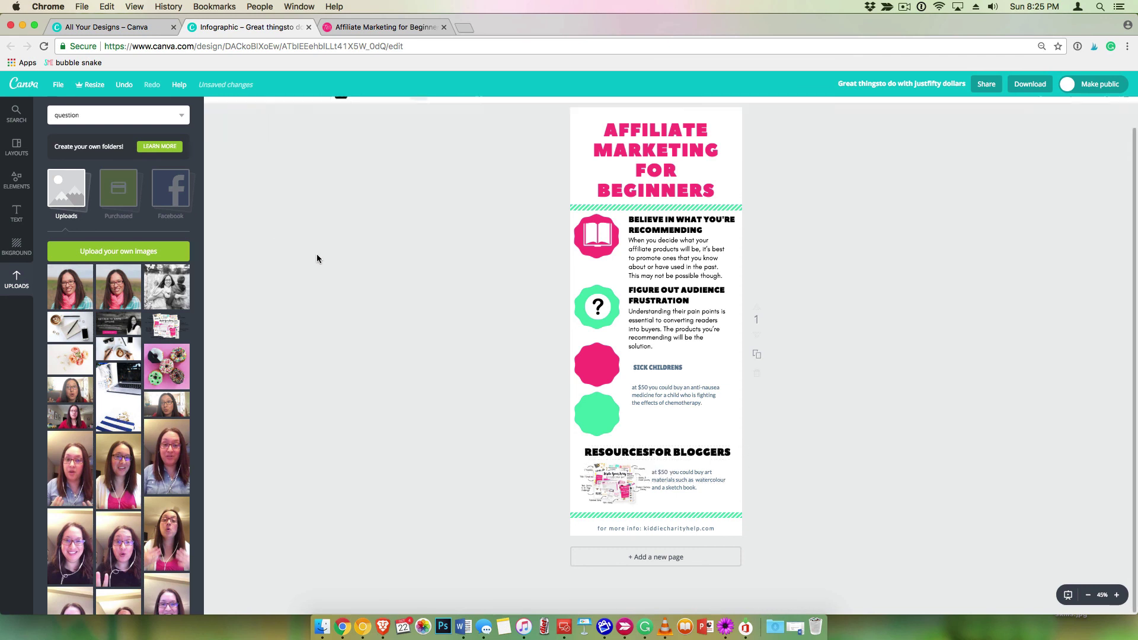
left_click_drag(687, 448, 682, 448)
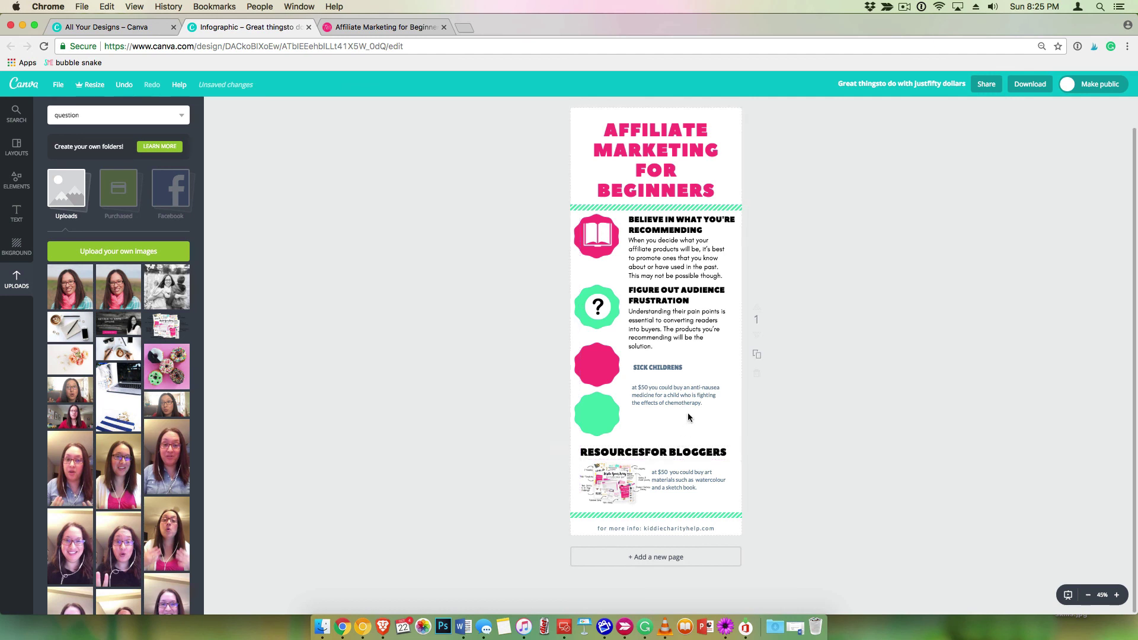
Format the footer's info line in black with the Open Sans Extra Bold font
left_click(682, 528)
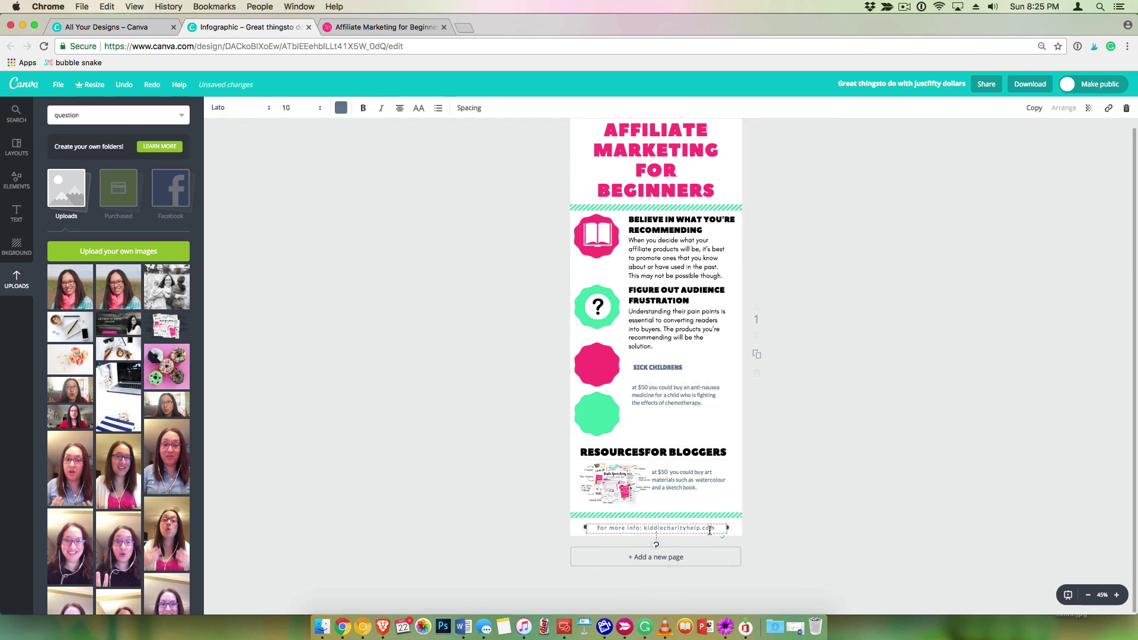
double_click(683, 528)
left_click_drag(682, 530, 591, 527)
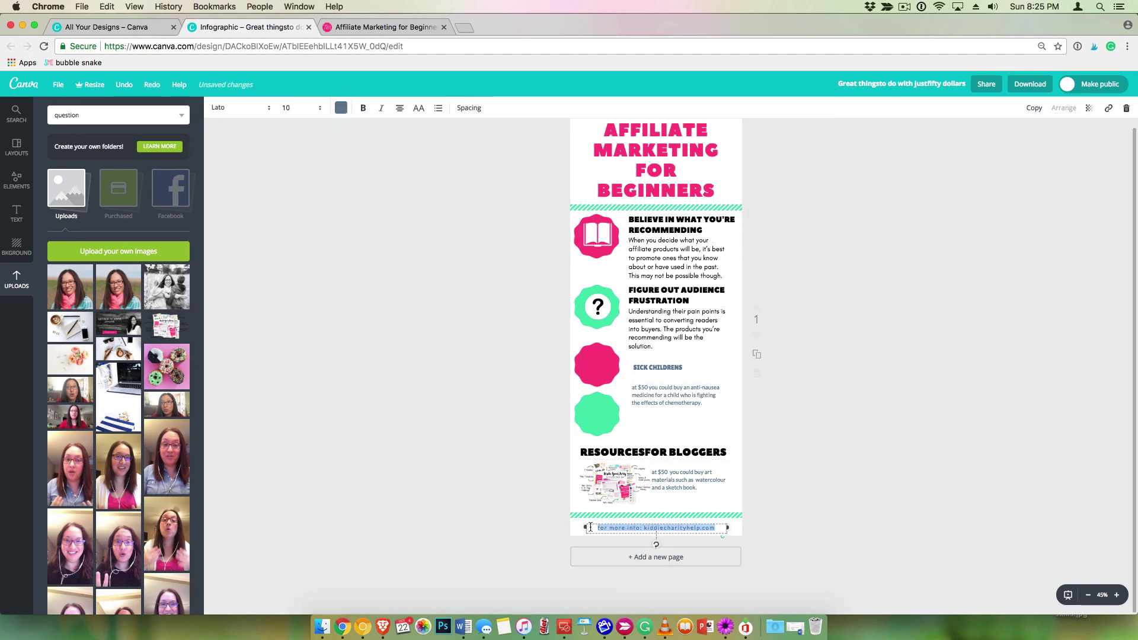
left_click(341, 108)
left_click(348, 238)
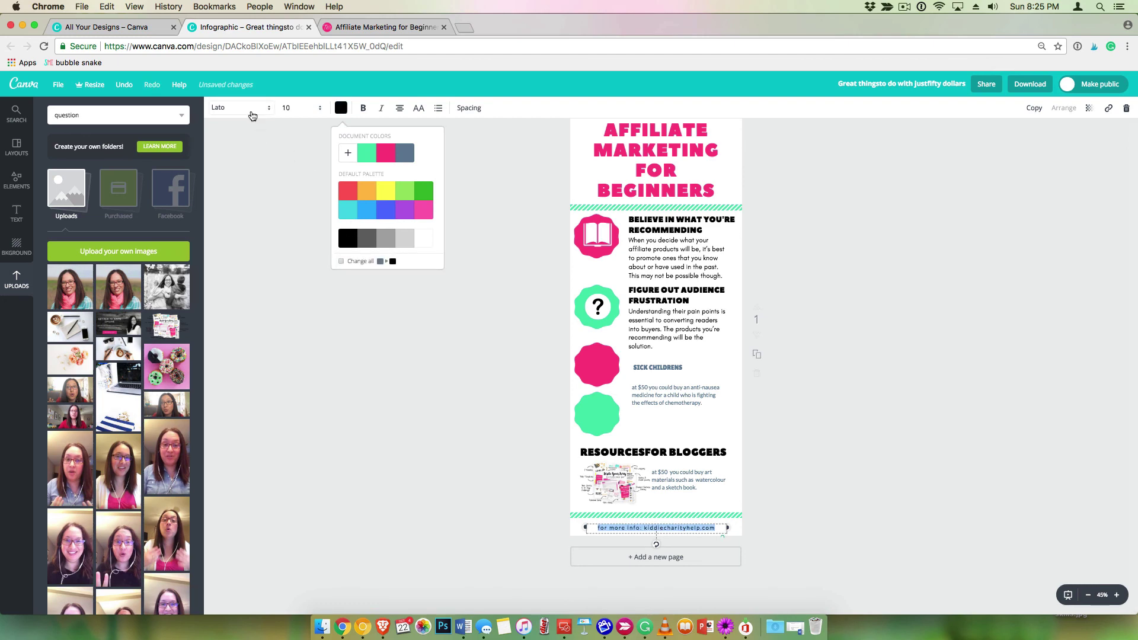
left_click(251, 113)
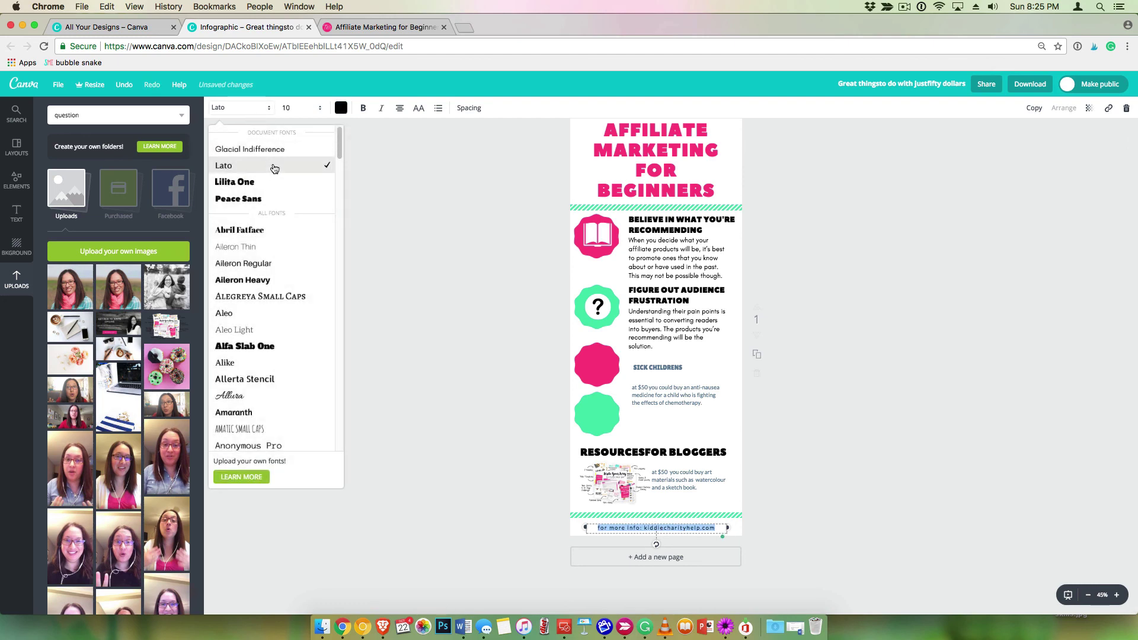
scroll(275, 307, "down", 10)
scroll(278, 311, "up", 5)
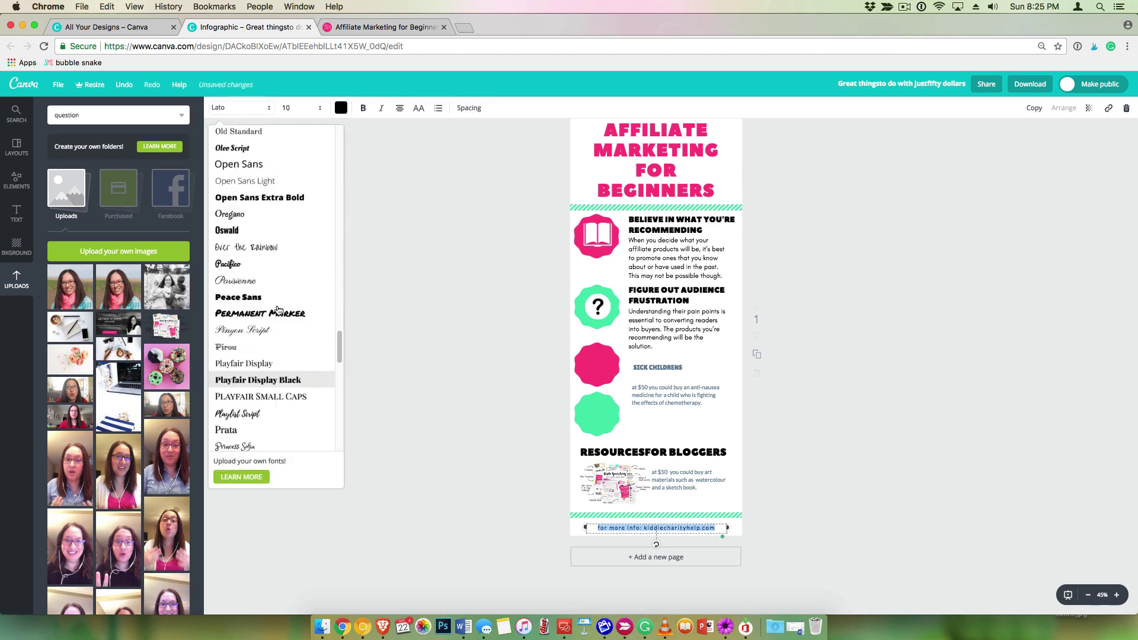
left_click(300, 196)
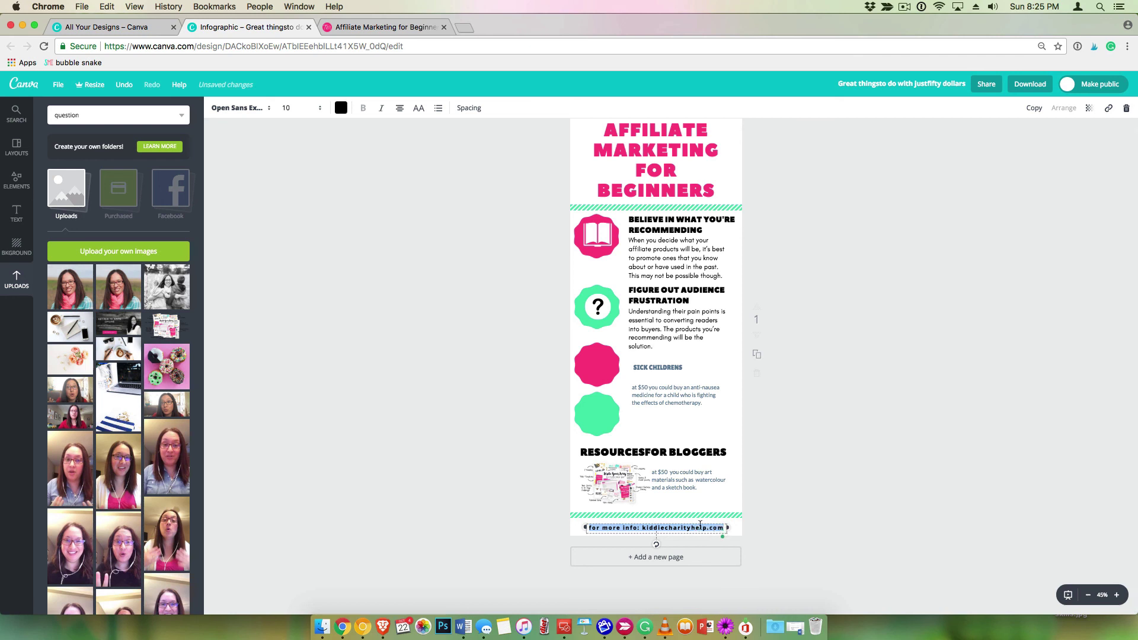
Replace the footer text with TWINSMOMMY.COM
left_click(673, 528)
left_click_drag(726, 527, 587, 527)
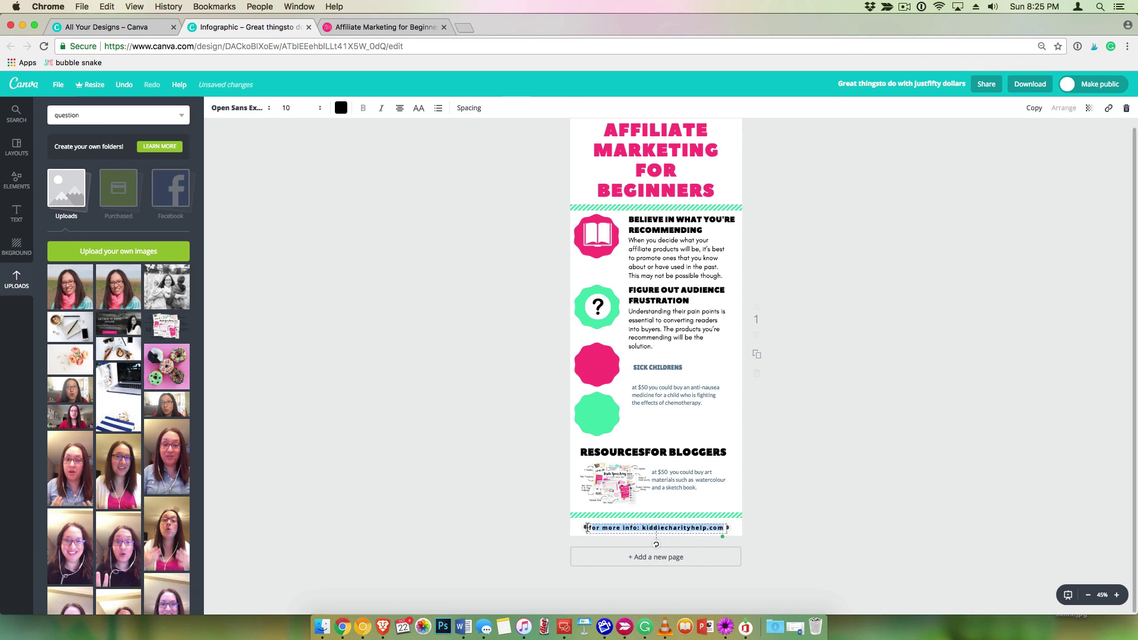
type("t")
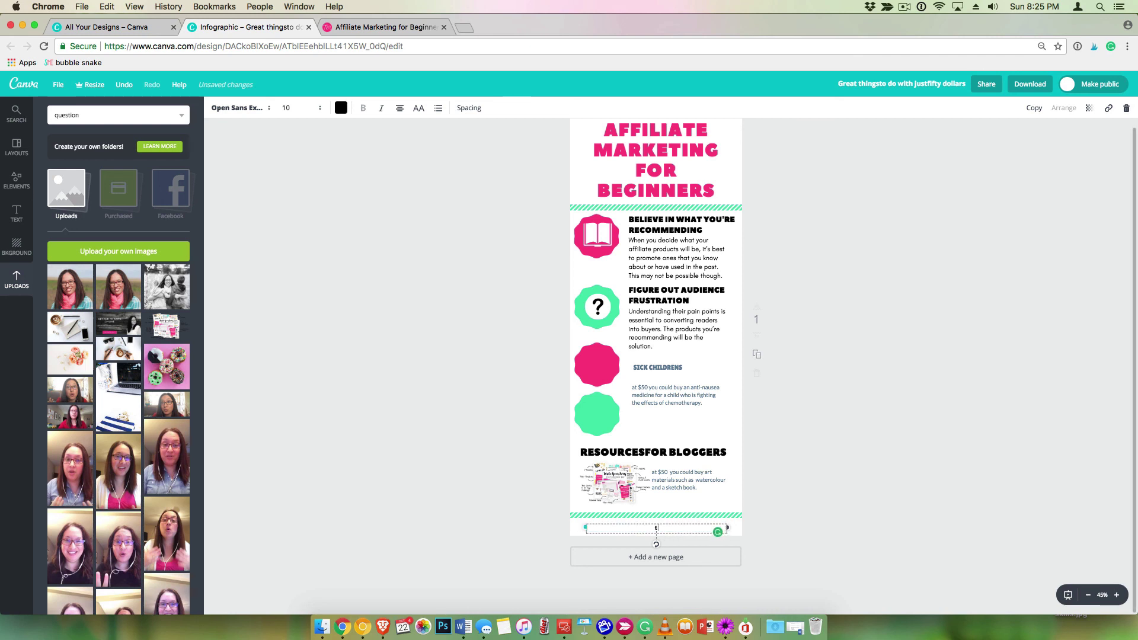
type("winsmommy.com")
left_click(494, 501)
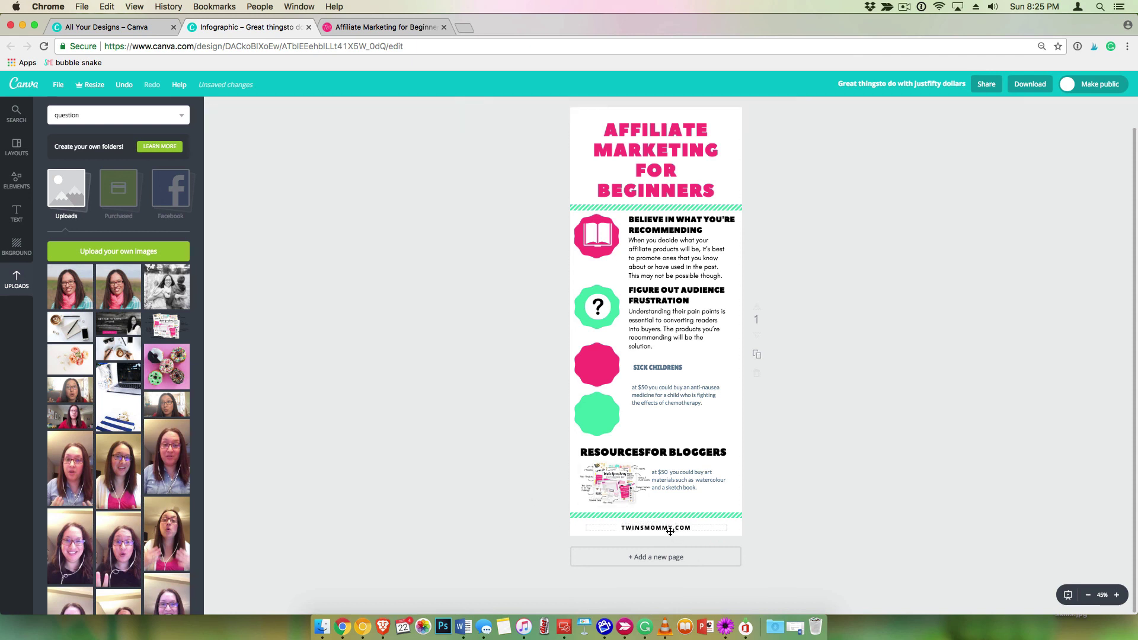
left_click(668, 527)
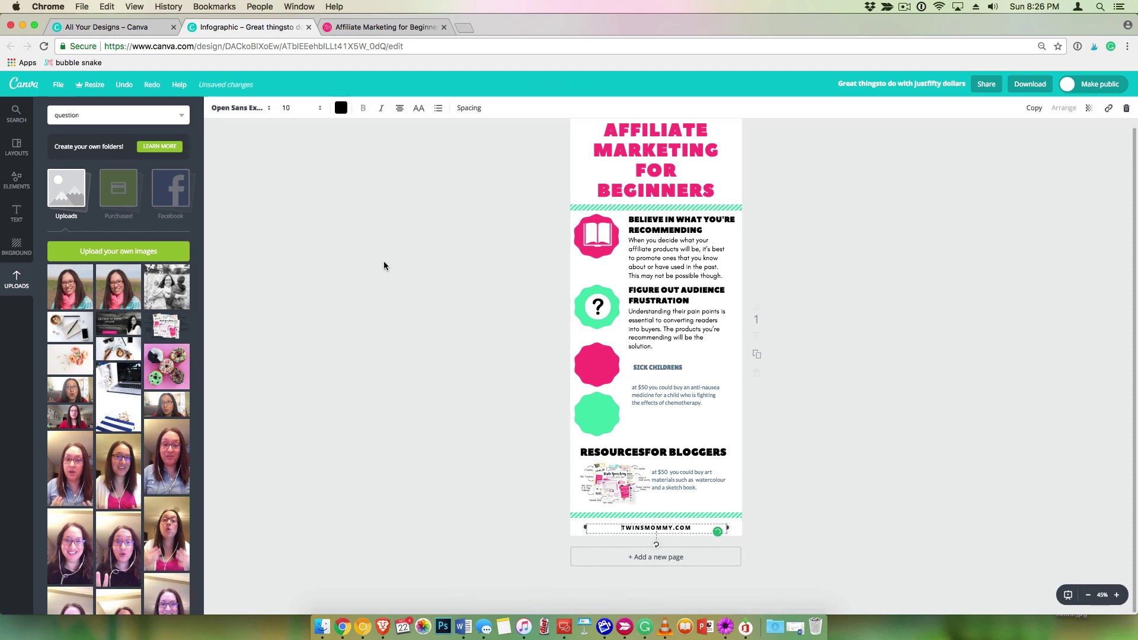
Review the remaining affiliate tips in the blog post through to its closing section, and return to the infographic
left_click(382, 27)
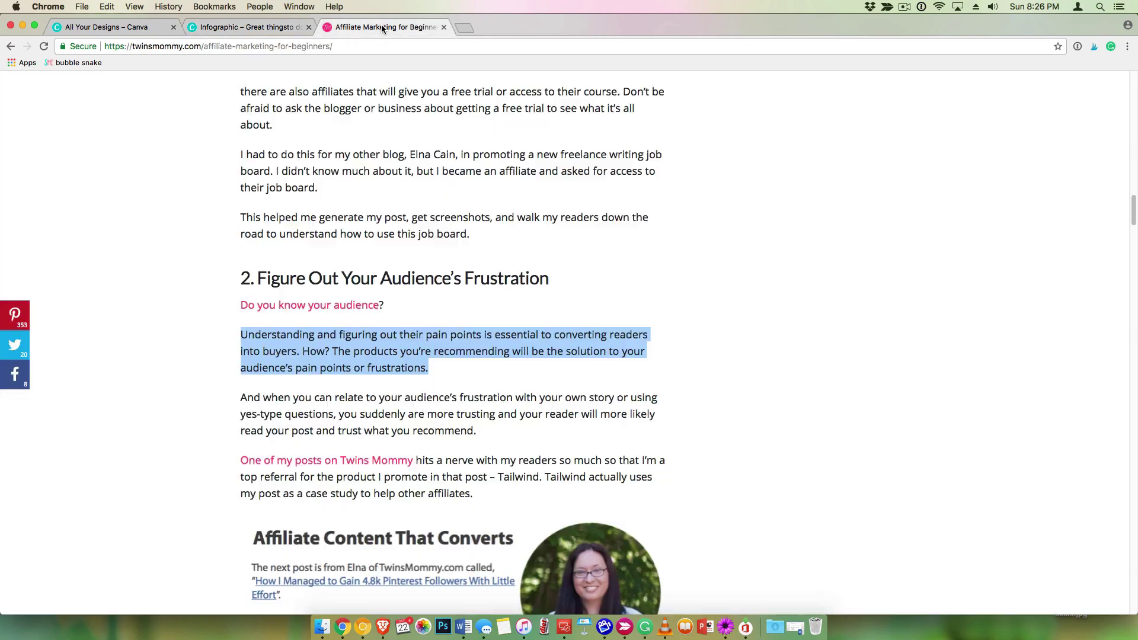
left_click(343, 284)
scroll(253, 418, "down", 20)
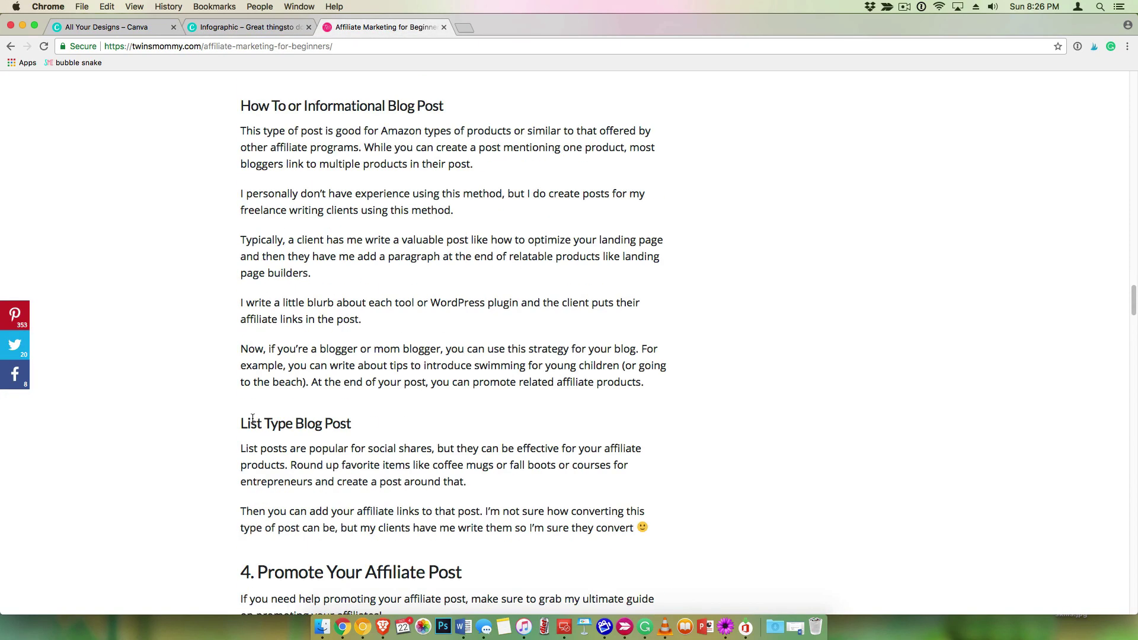
scroll(253, 418, "down", 20)
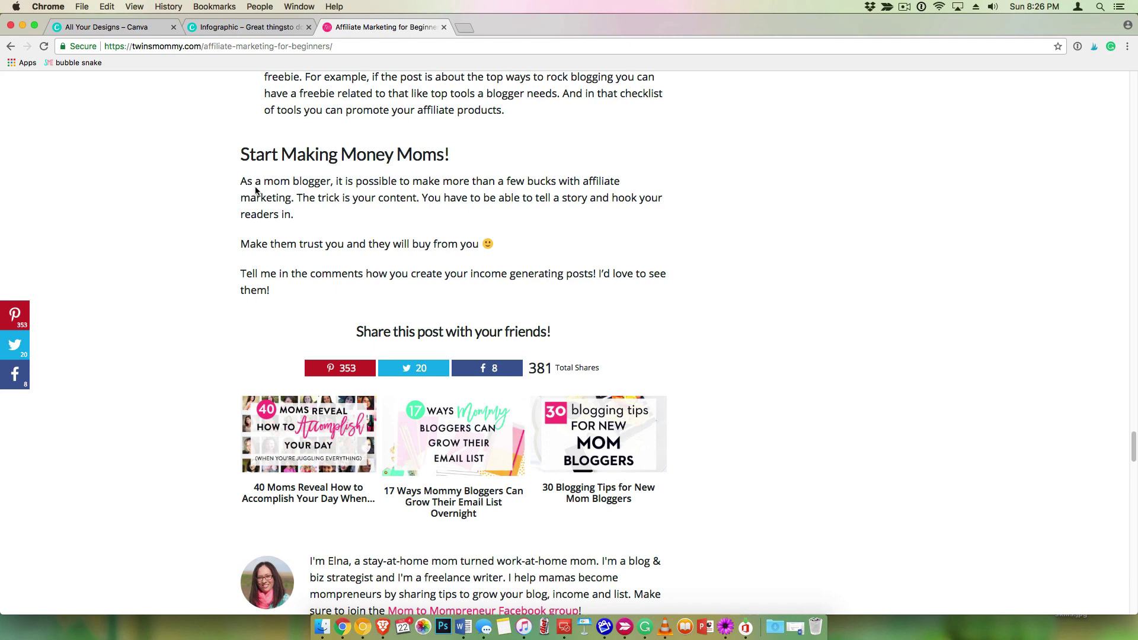
left_click(247, 26)
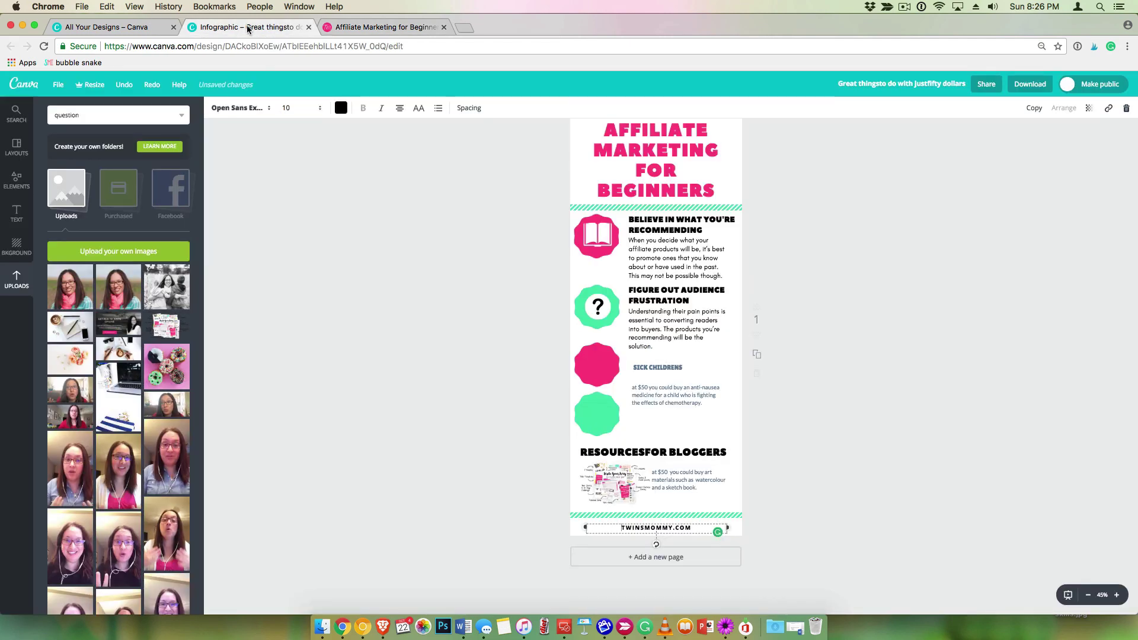